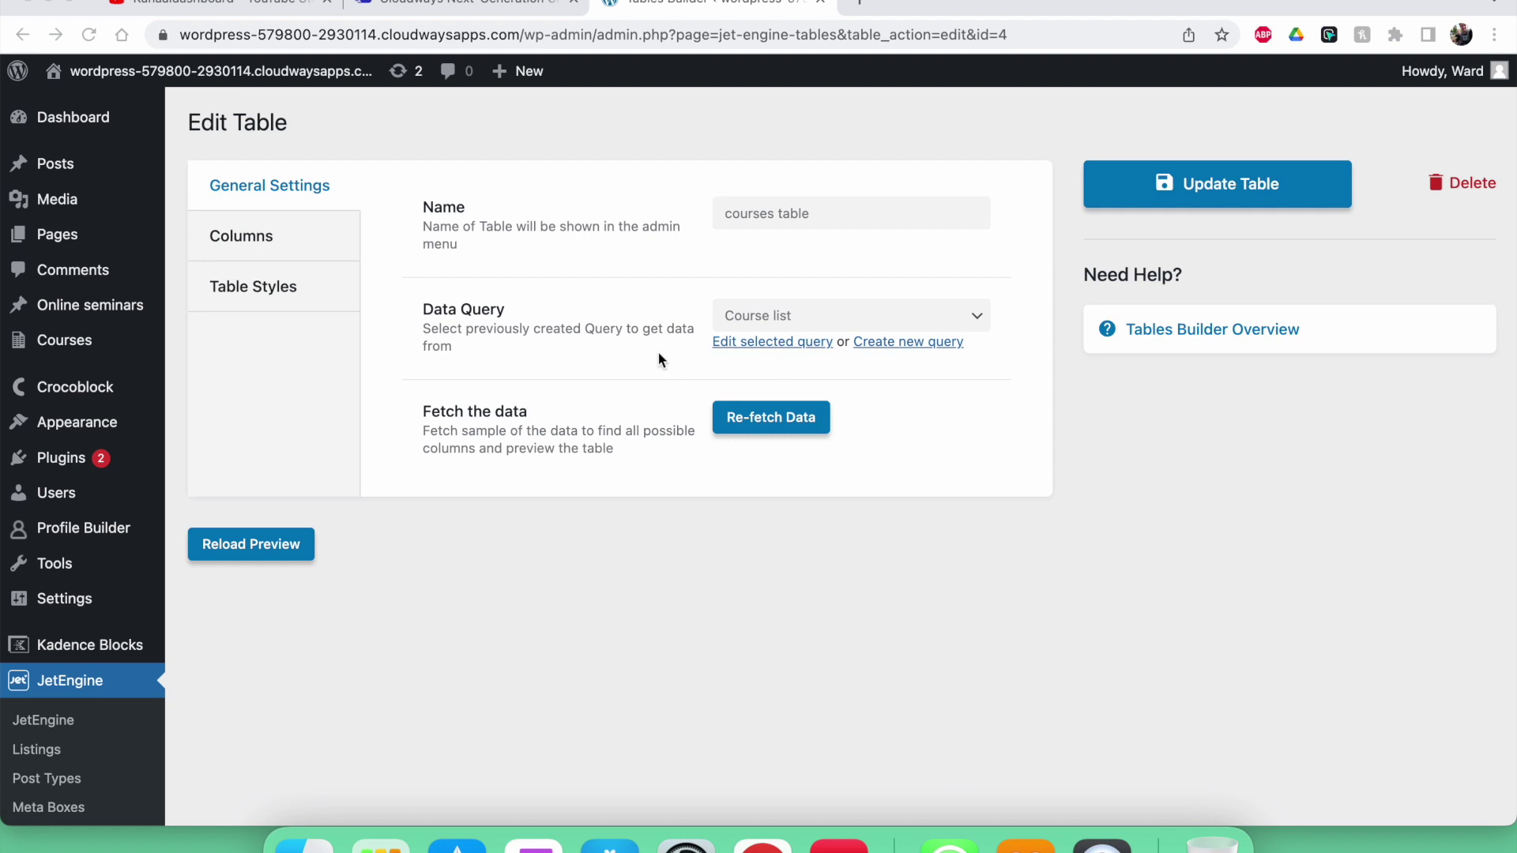
Open the link context menu on the Pages item in the admin sidebar.
right_click(57, 232)
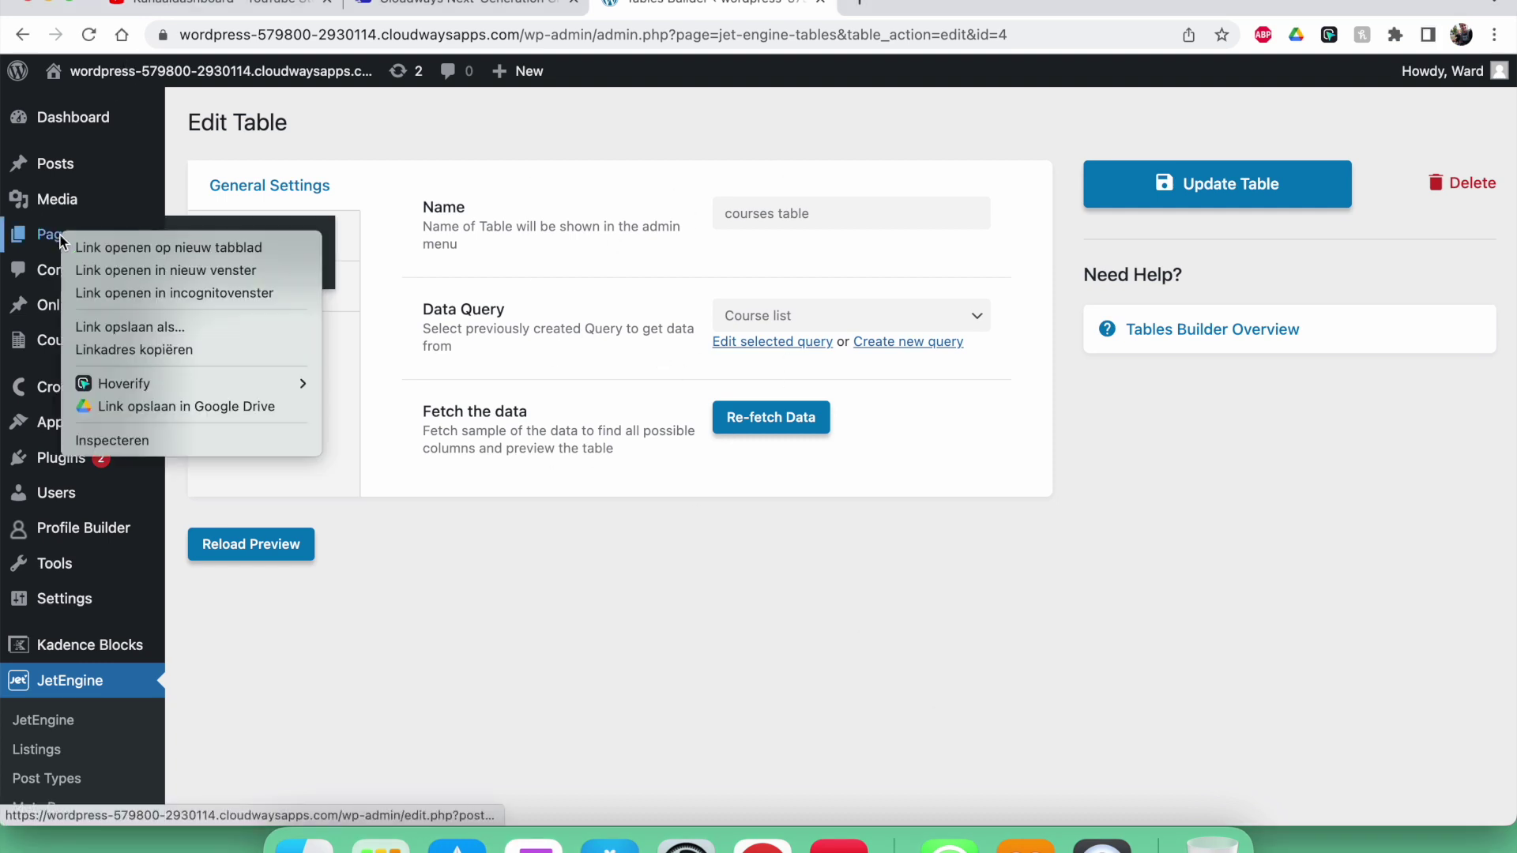
Open the Pages list in a new tab and view the live Table page.
click(126, 244)
click(869, 4)
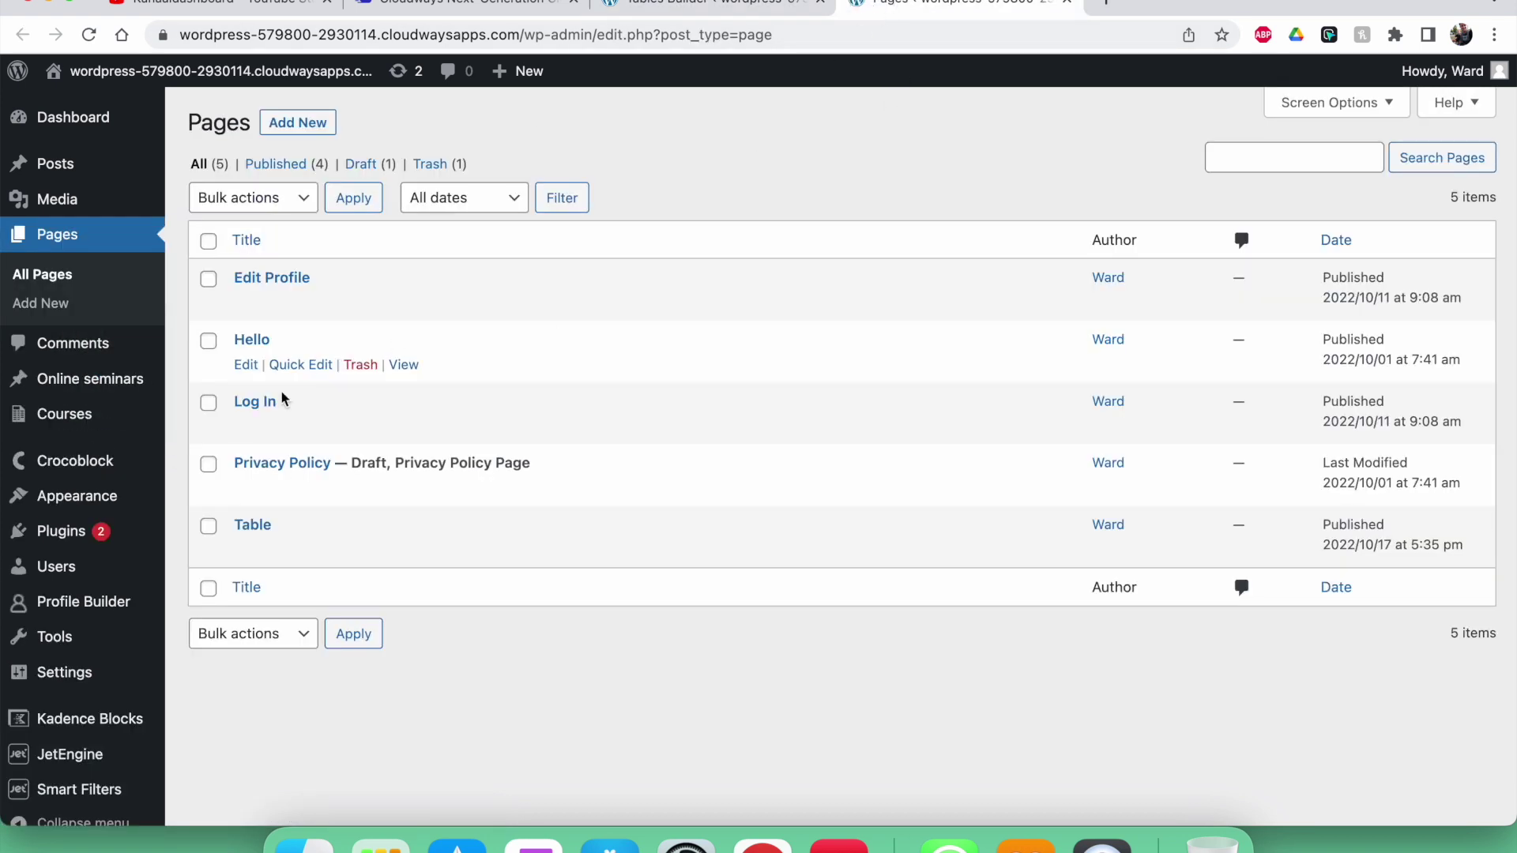
click(403, 550)
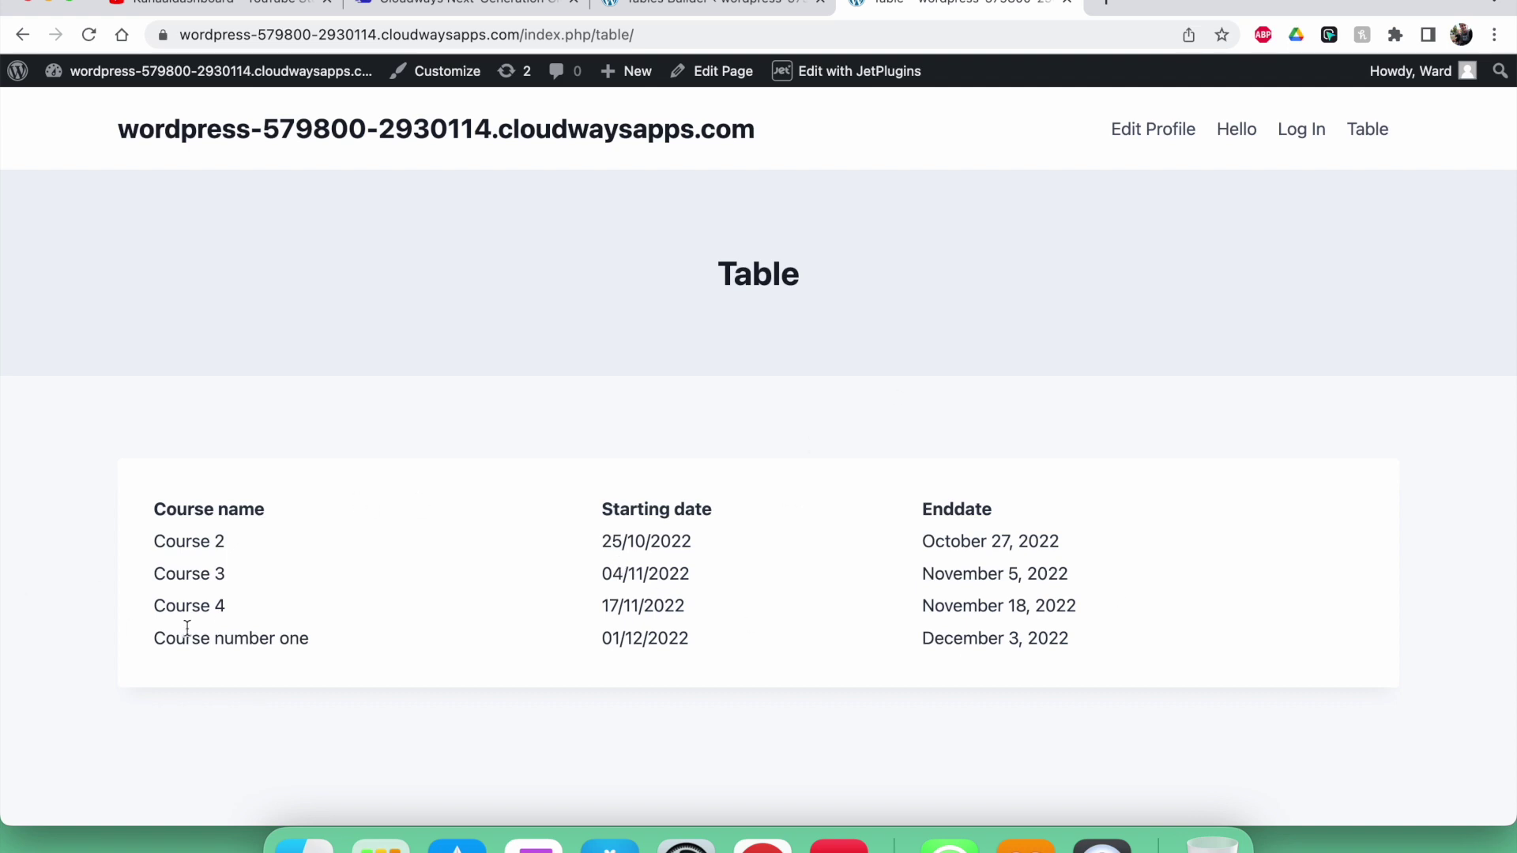
Check the Course 2 row and the first starting date, 25/10/2022, in the table.
drag(135, 548, 226, 542)
click(229, 596)
drag(603, 543, 657, 541)
click(657, 541)
Start a new course titled 'Course 5' from the Courses list.
click(701, 7)
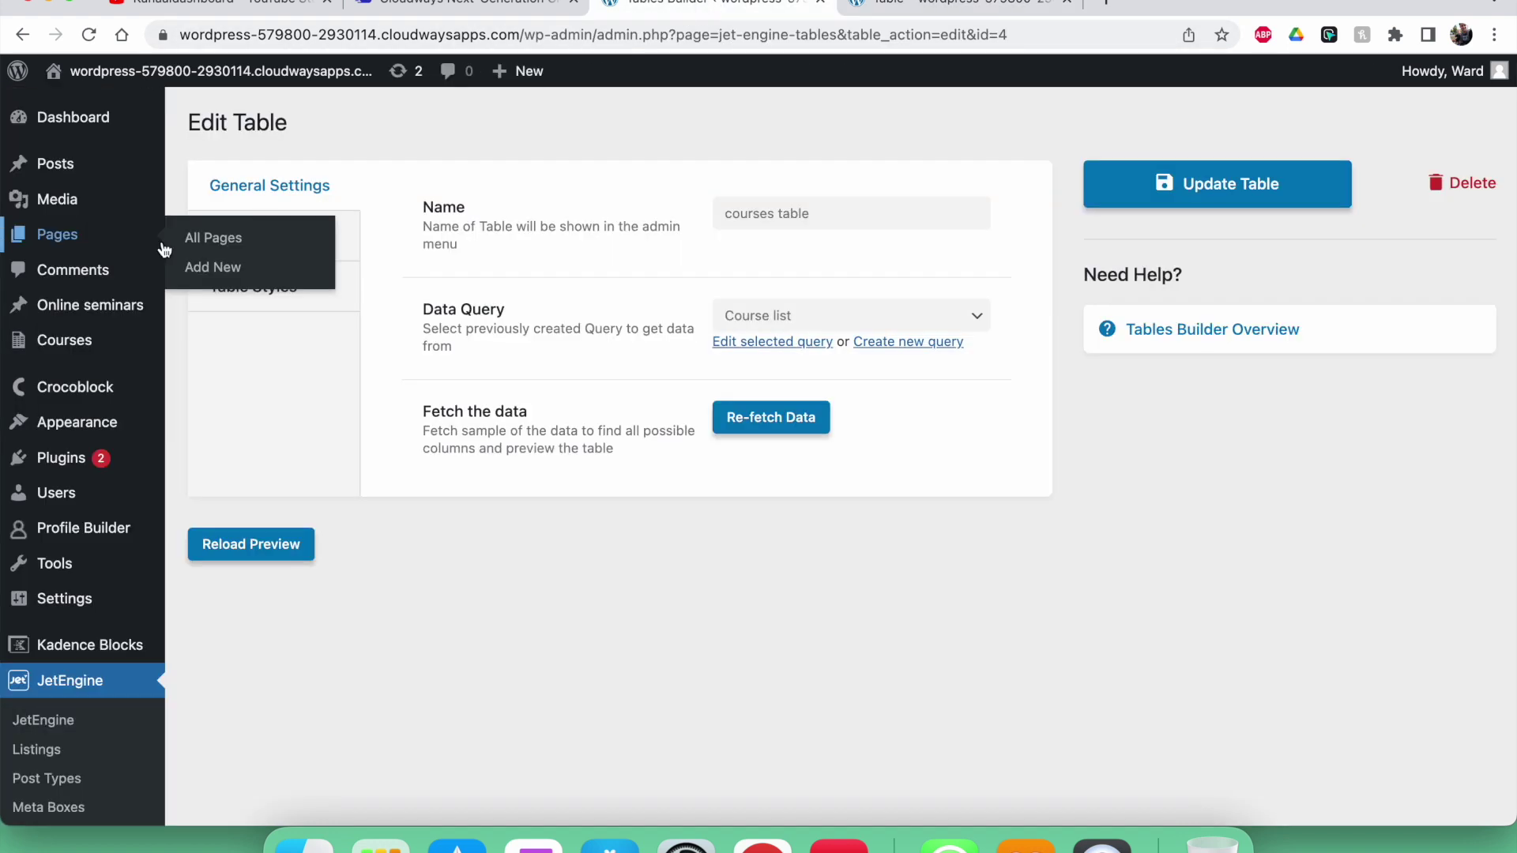
click(63, 340)
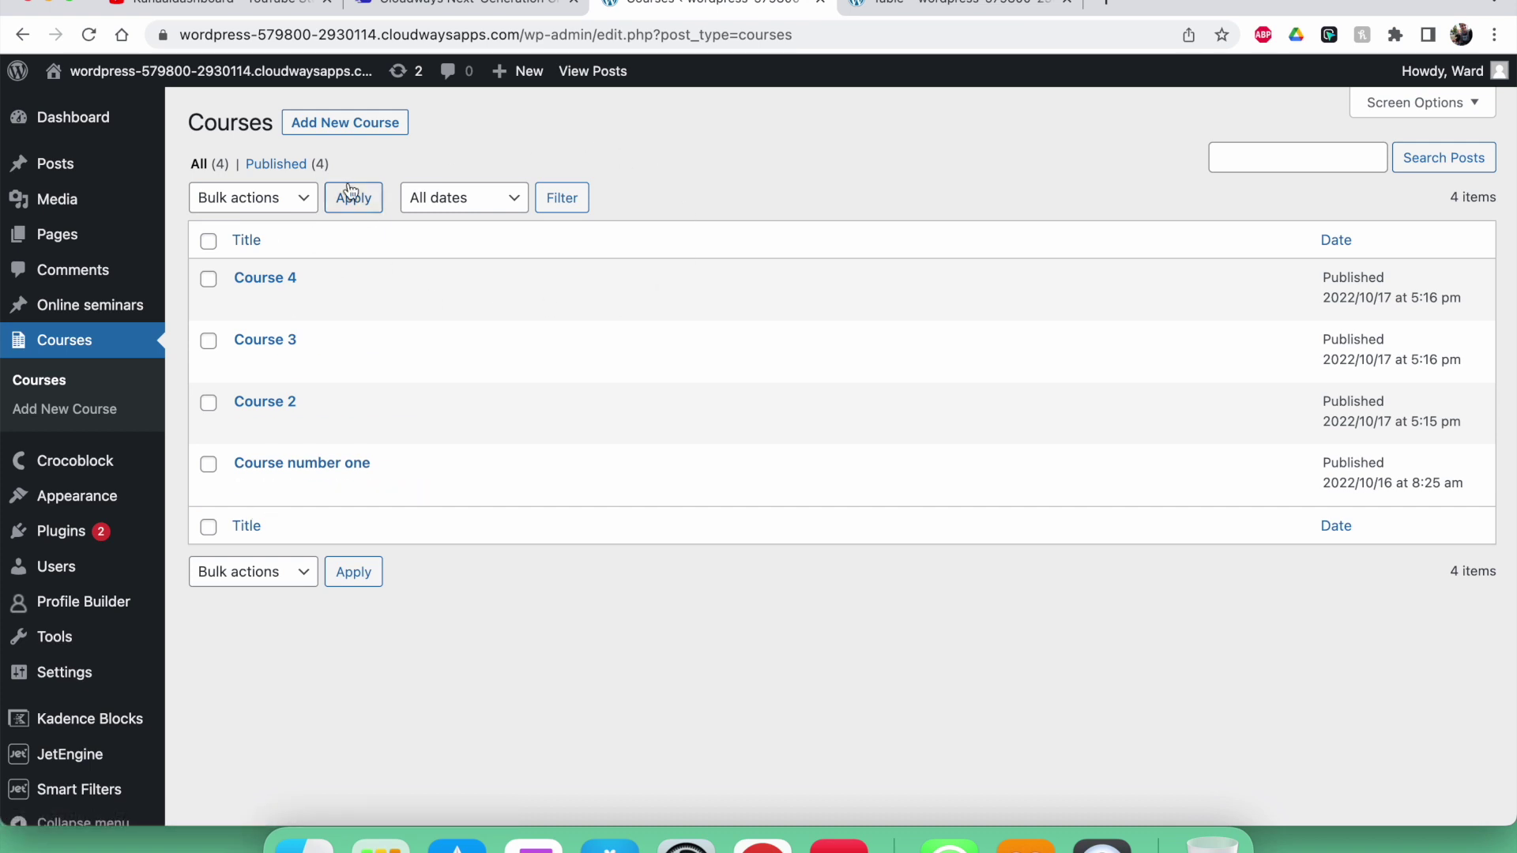
click(340, 128)
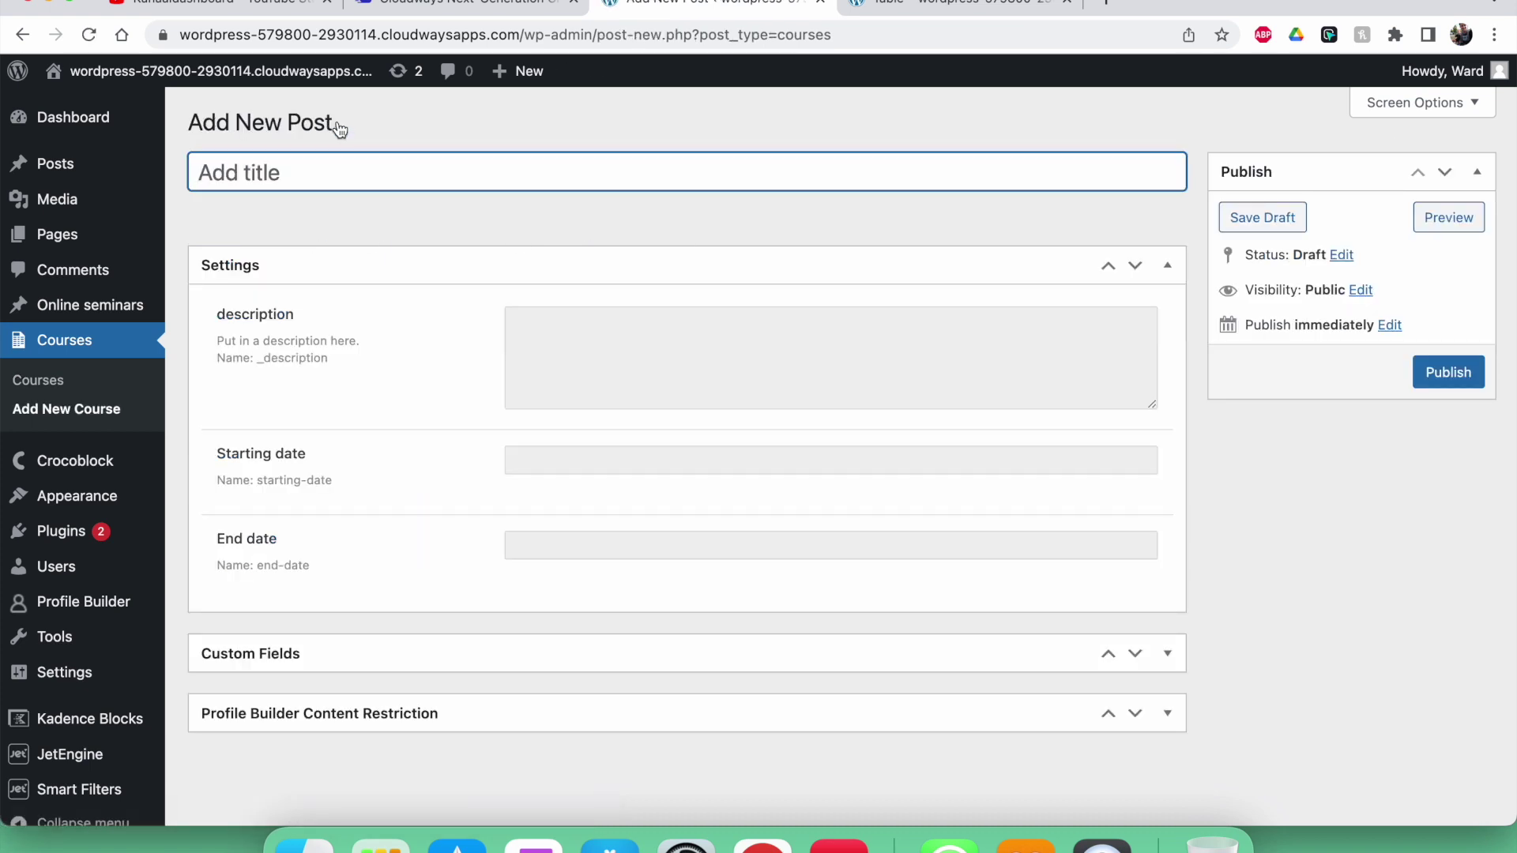
text(Course )
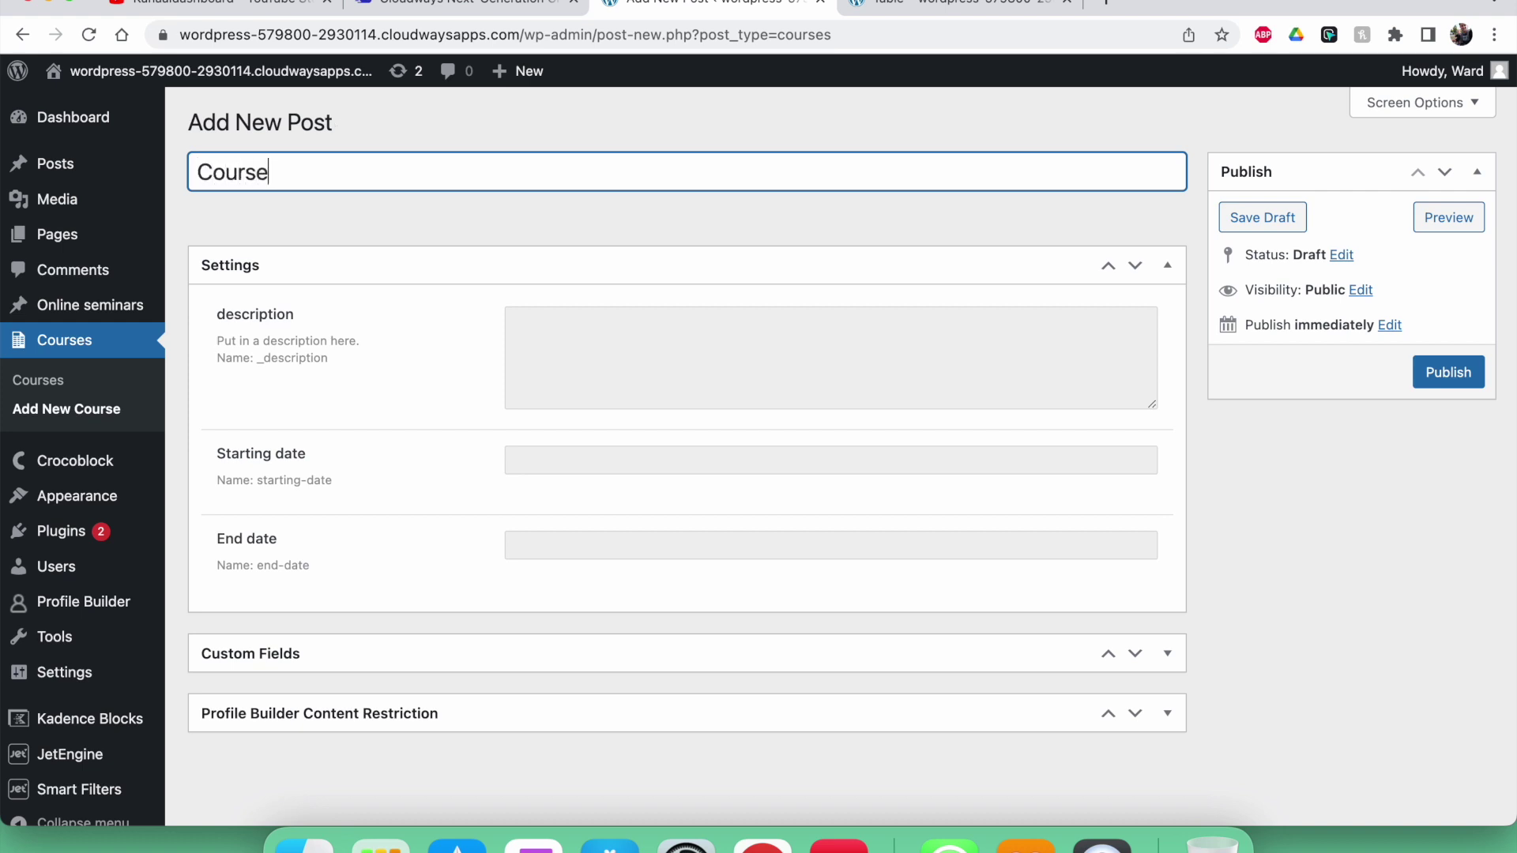
text(5)
click(623, 366)
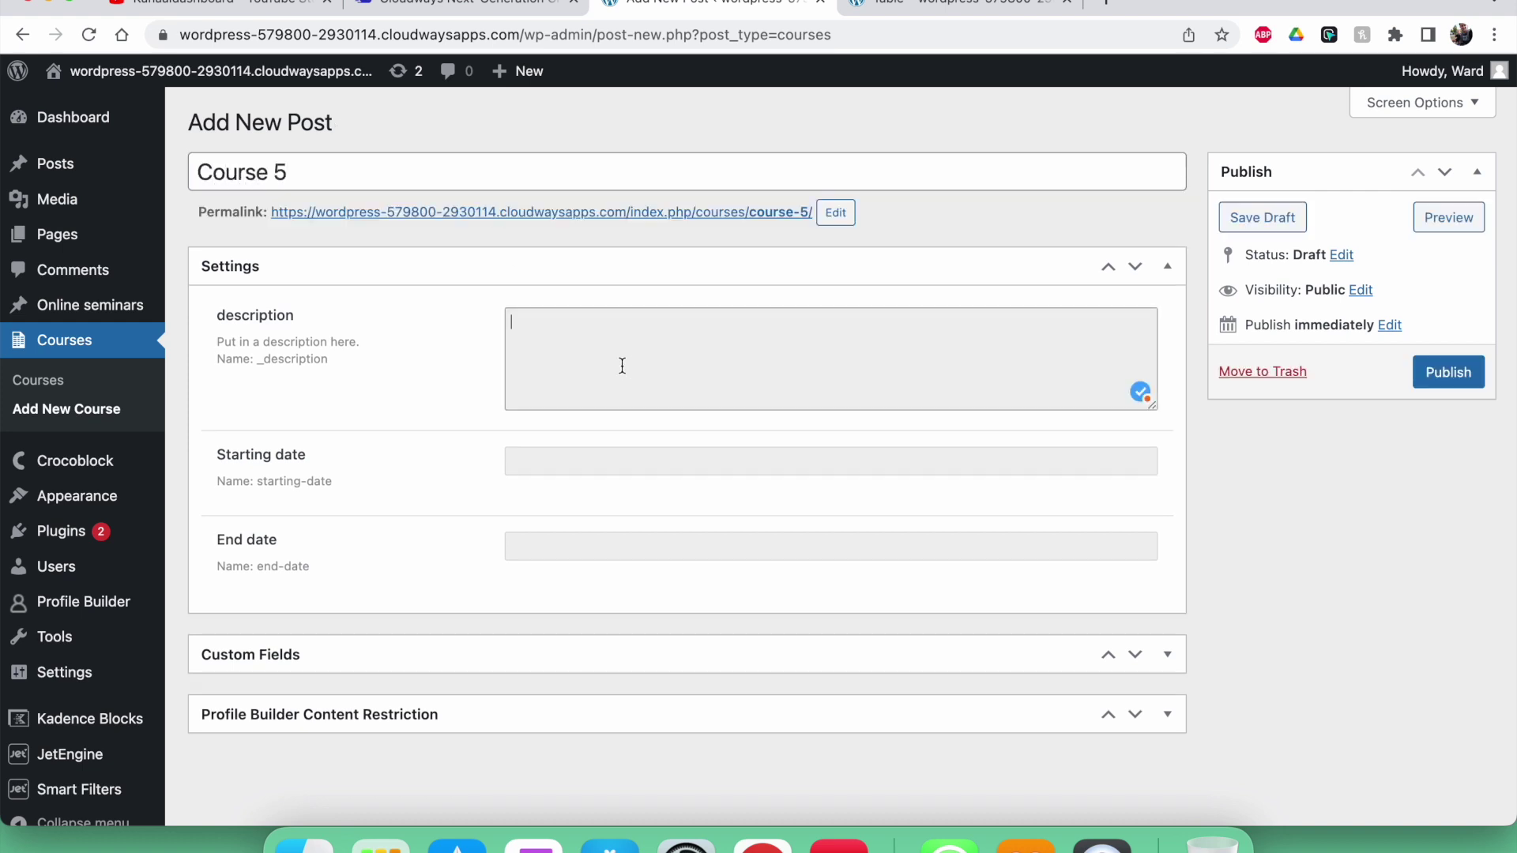
Set the starting date to October 18, 2022 and the end date to October 20, 2022.
click(610, 462)
click(560, 649)
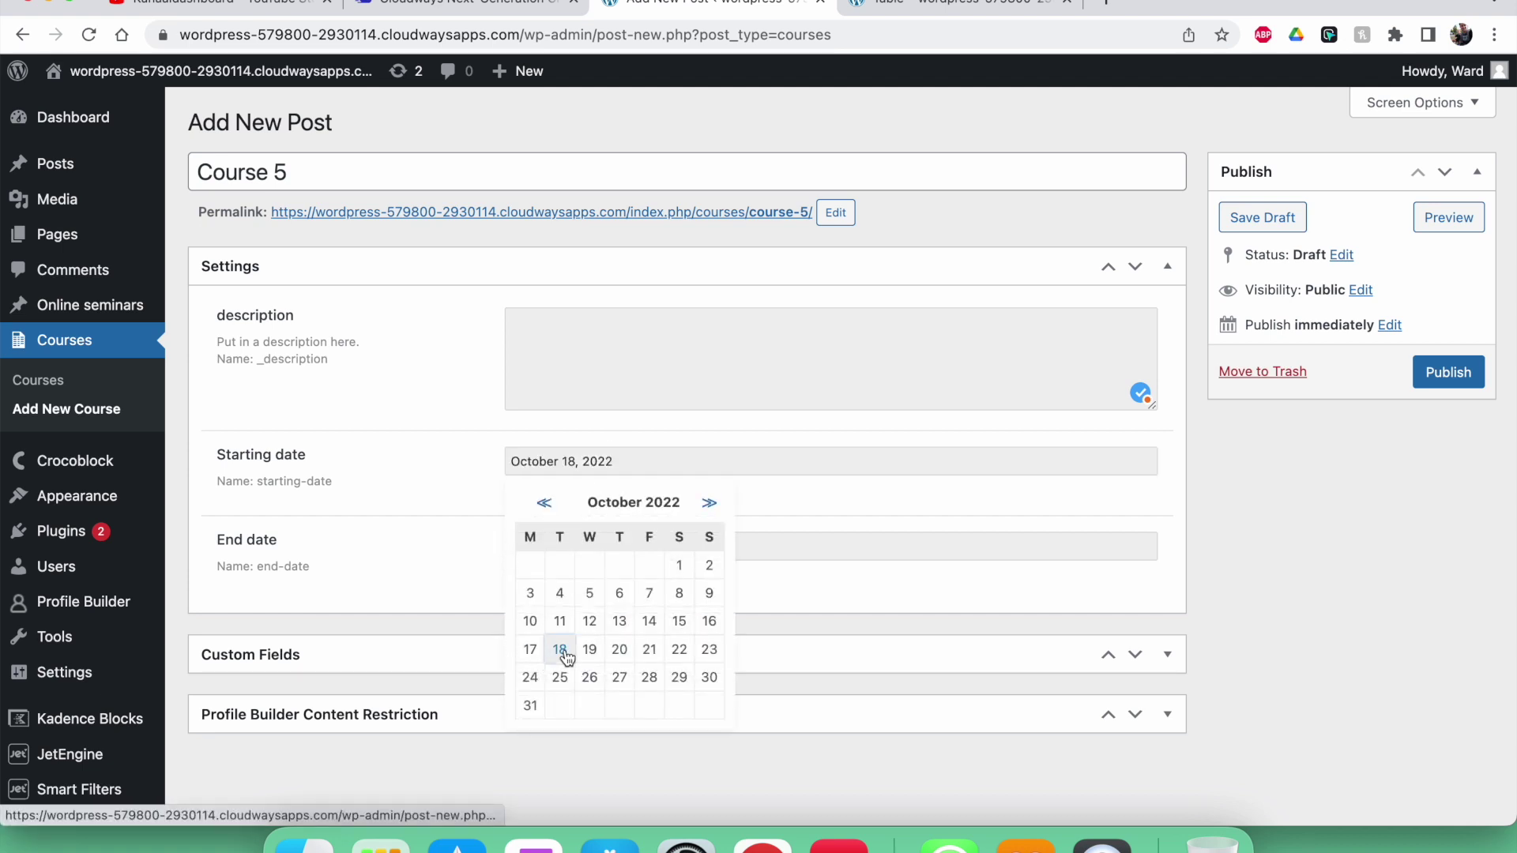
click(528, 546)
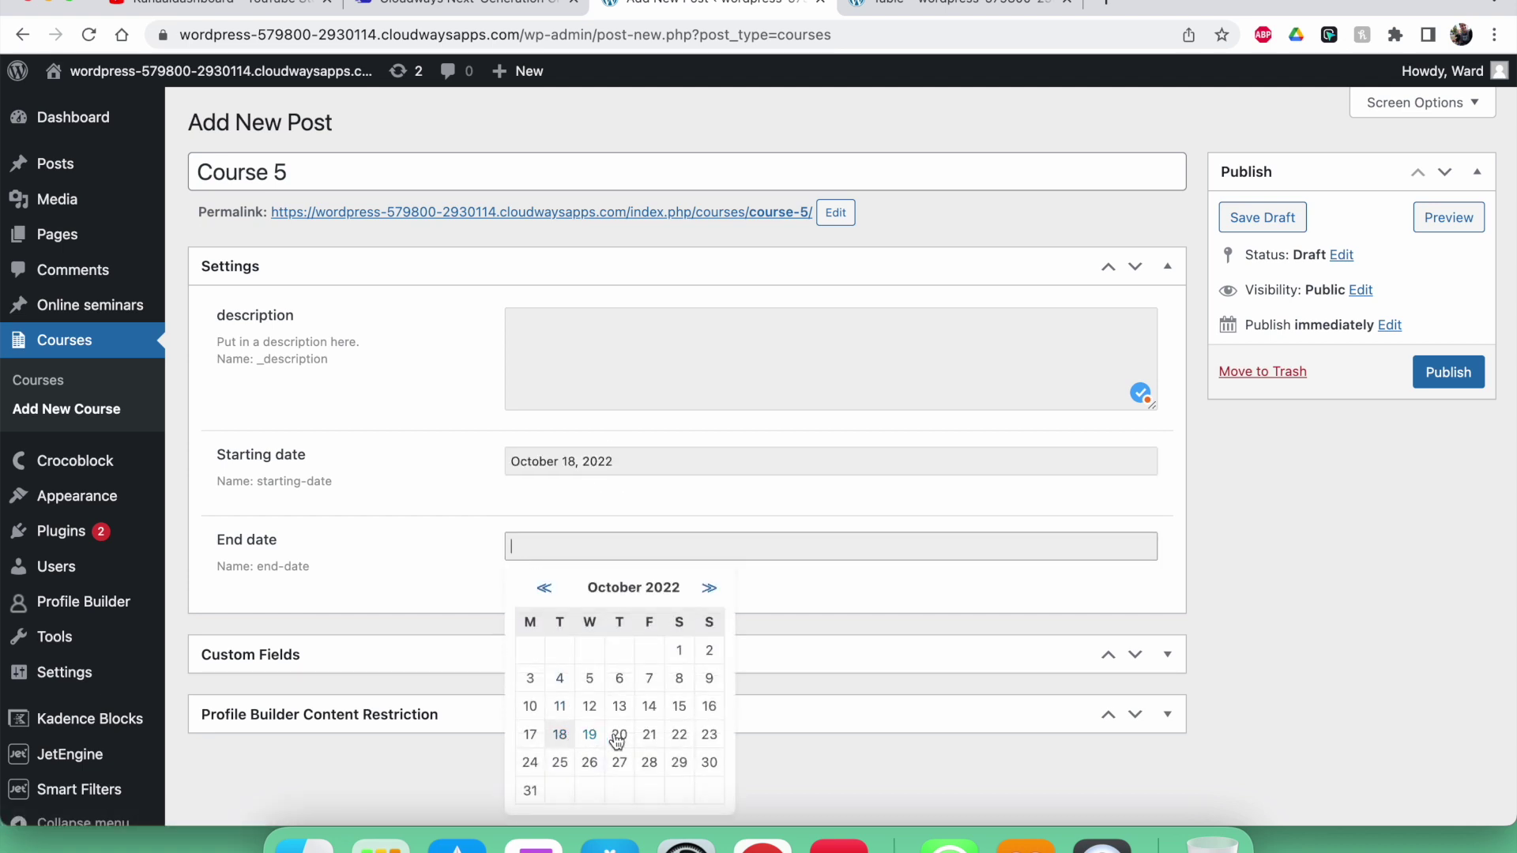
click(621, 735)
Add a short description and publish Course 5.
click(1458, 370)
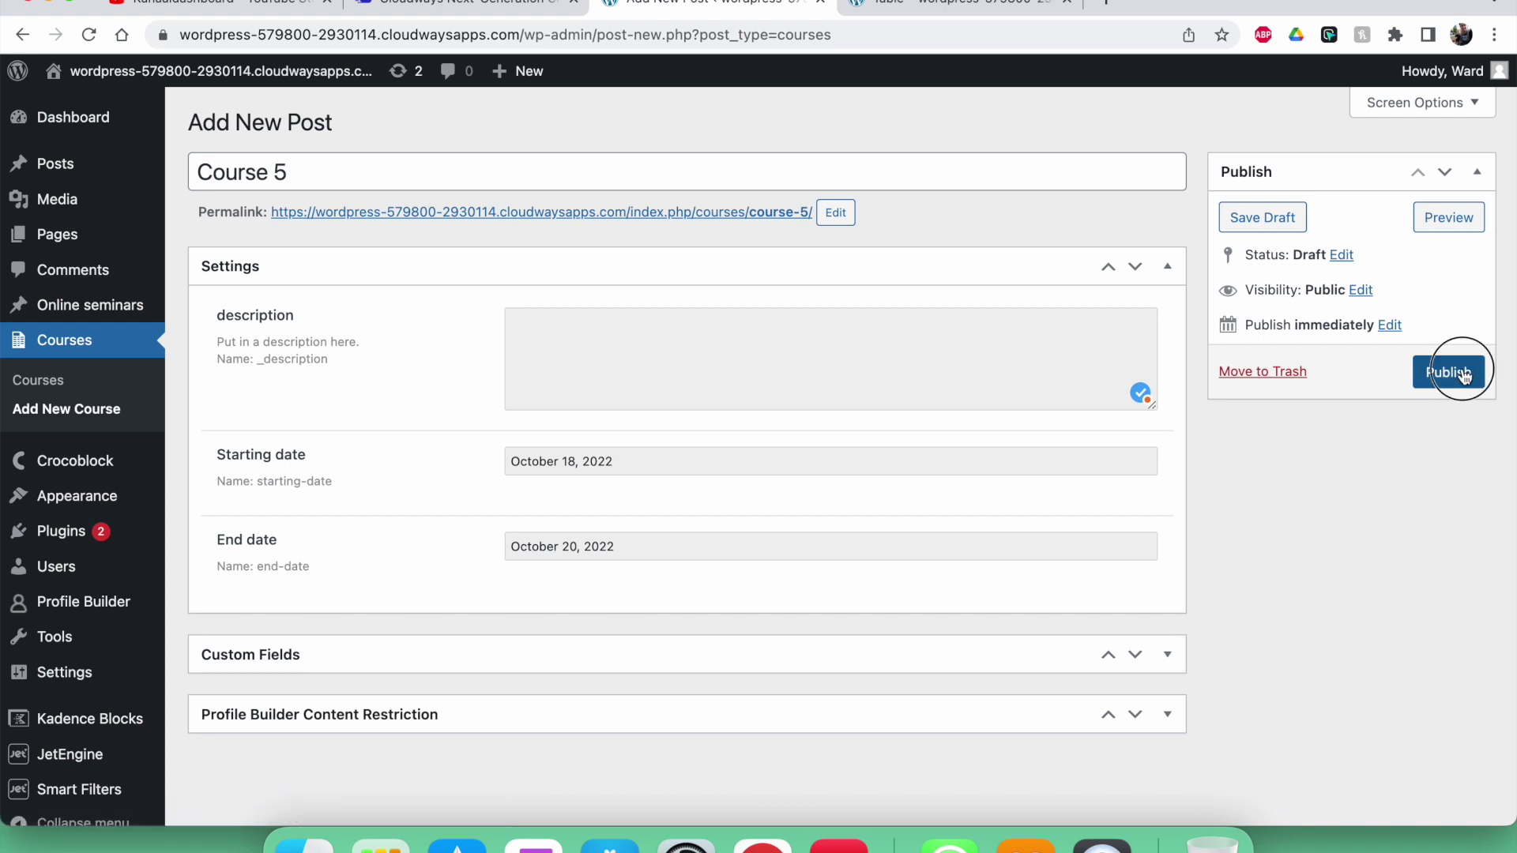
text(....)
click(1448, 372)
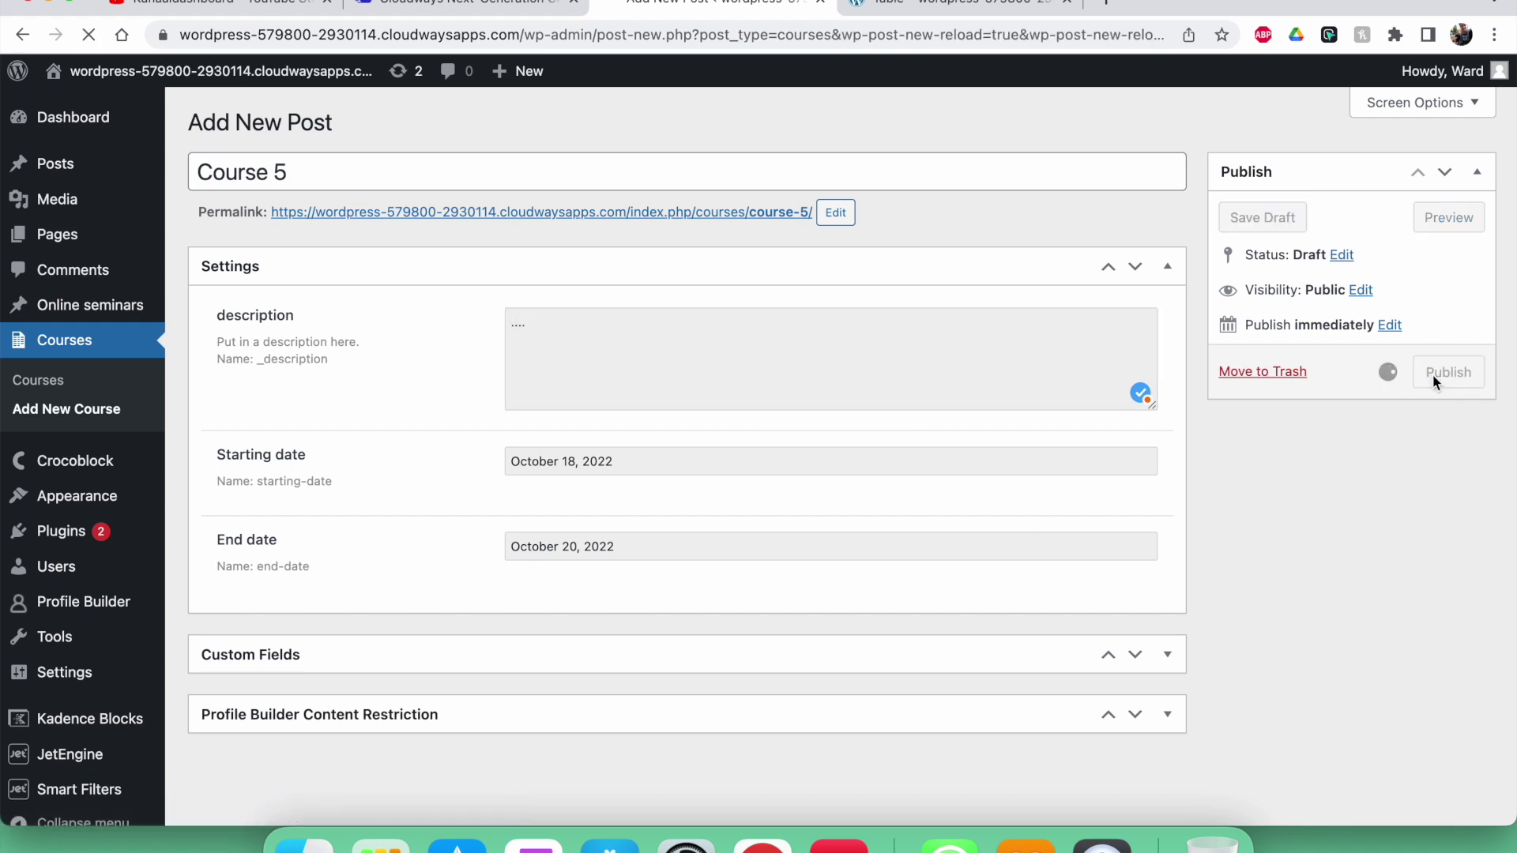
click(889, 6)
Reload the Table page and confirm Course 5, starting 18/10/2022, is now listed first.
click(87, 35)
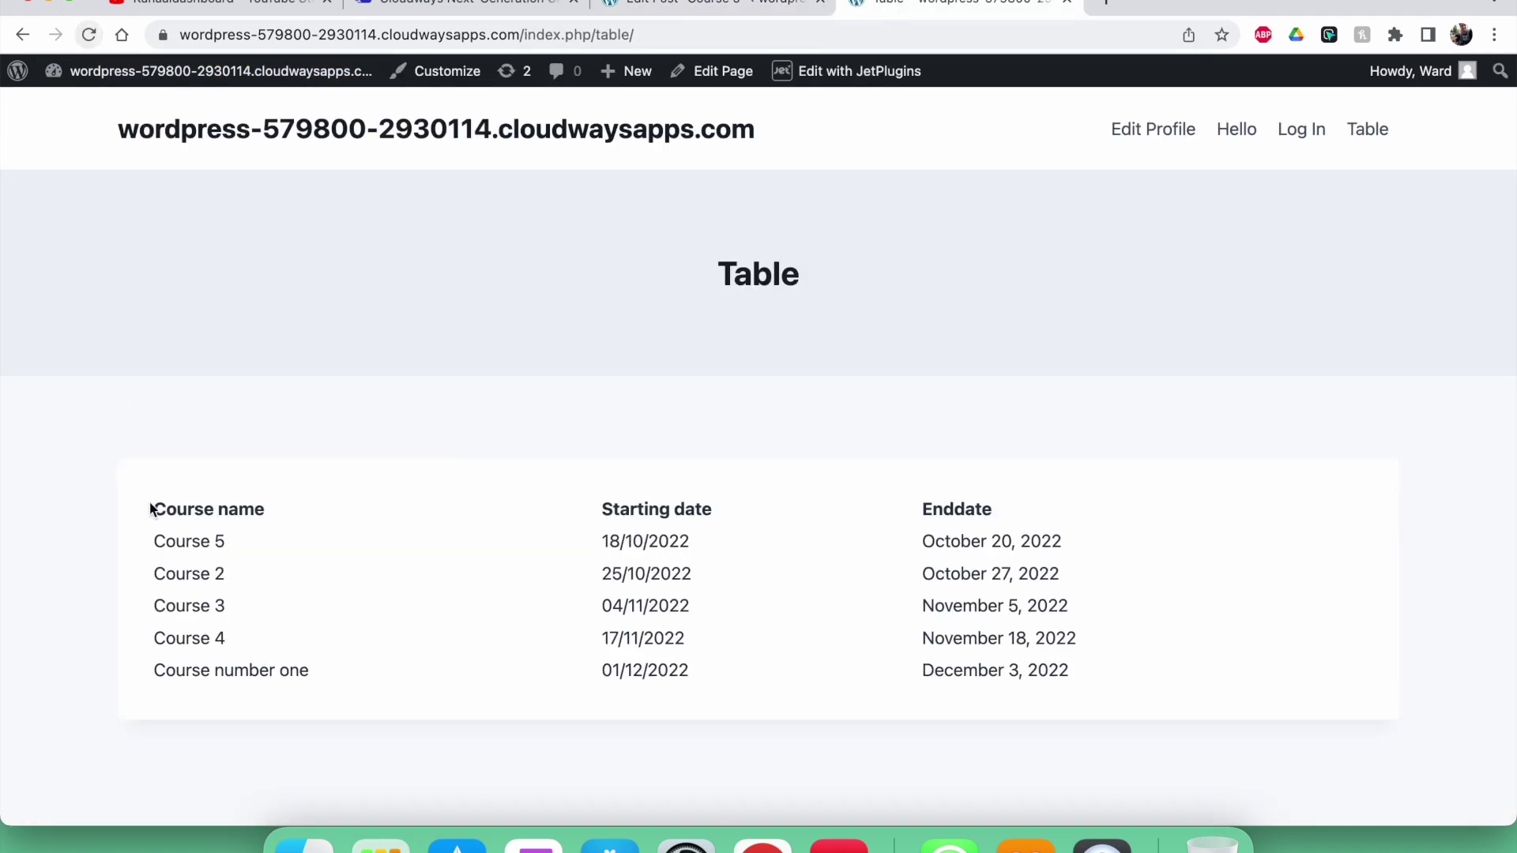
drag(595, 541, 680, 539)
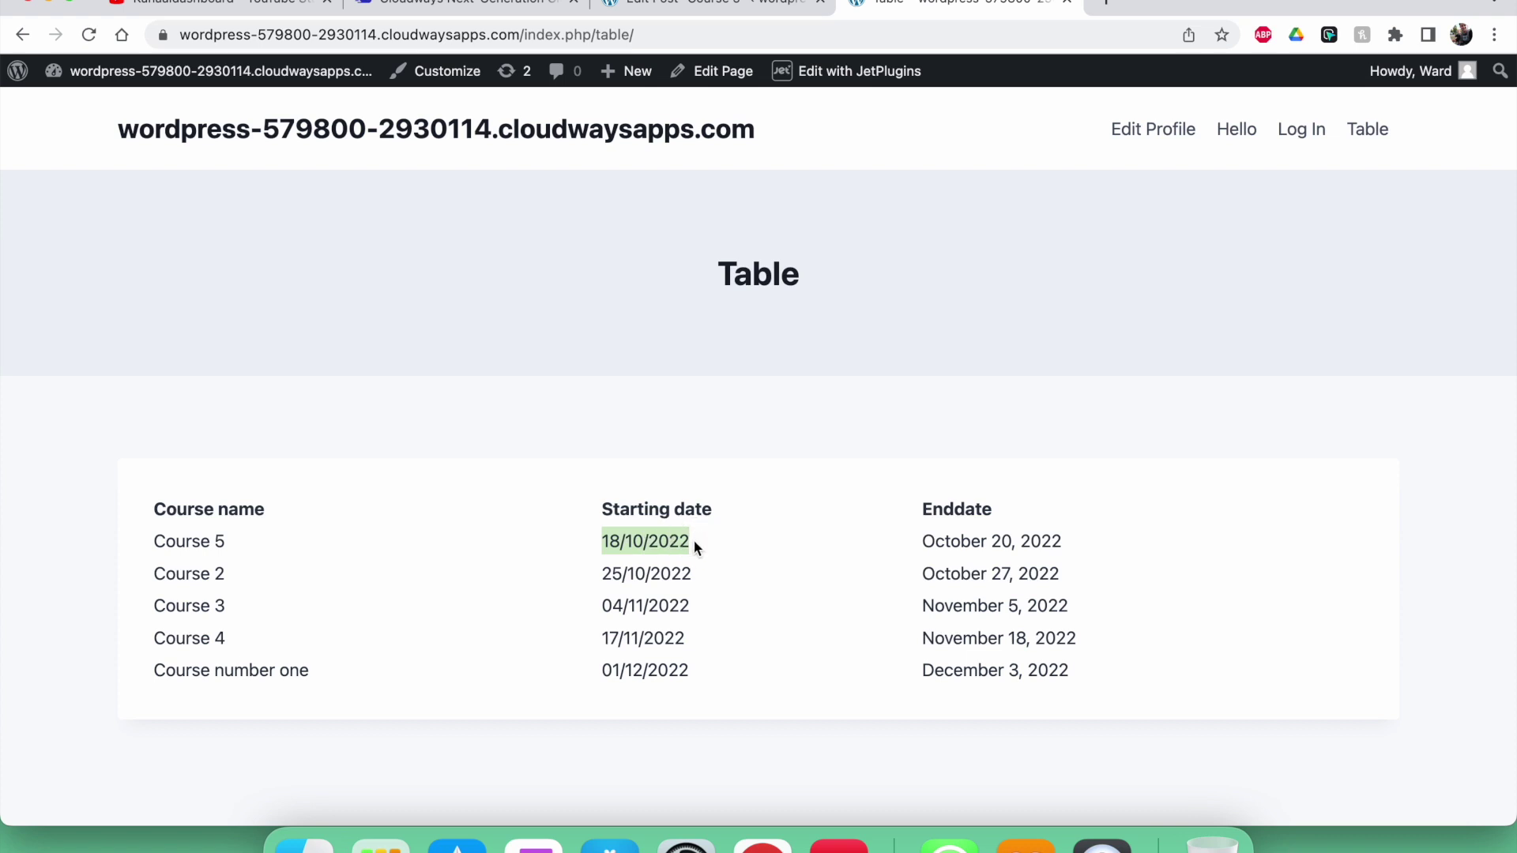
click(607, 545)
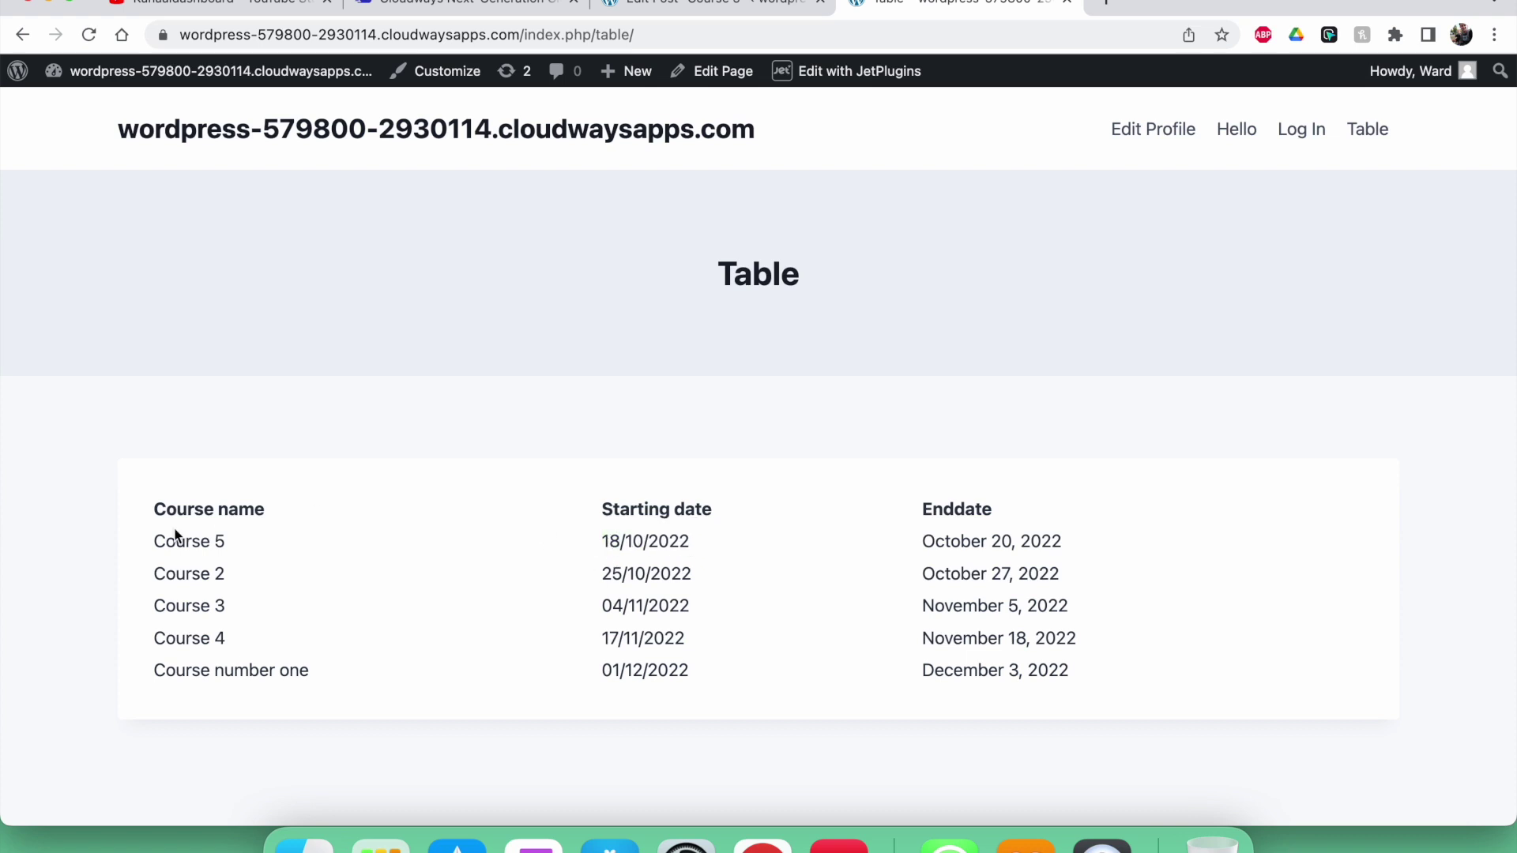
drag(158, 542, 237, 545)
drag(609, 537, 687, 541)
click(594, 553)
drag(690, 542, 551, 605)
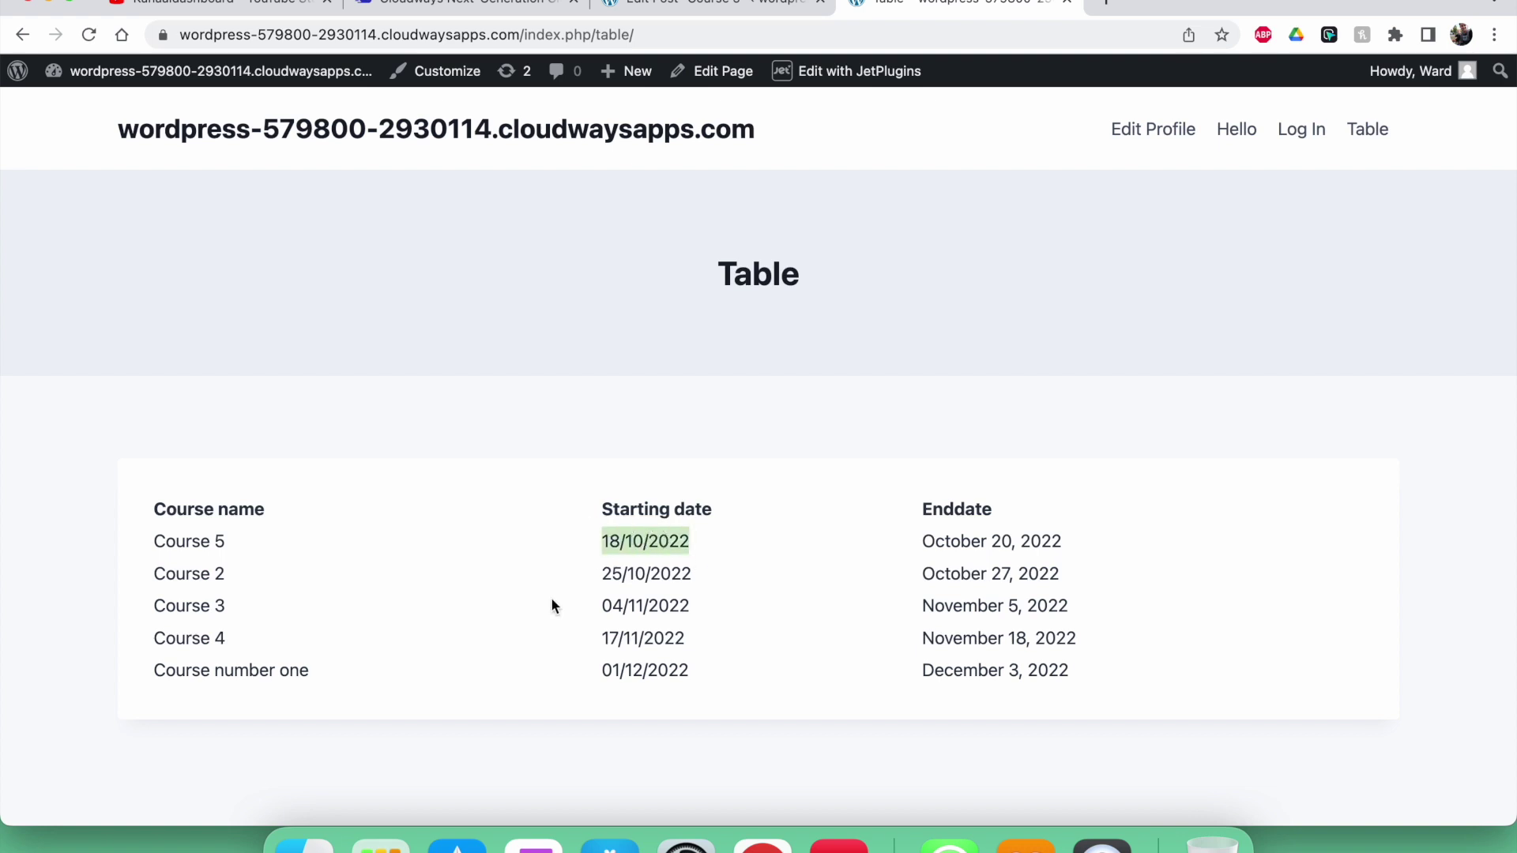
click(627, 560)
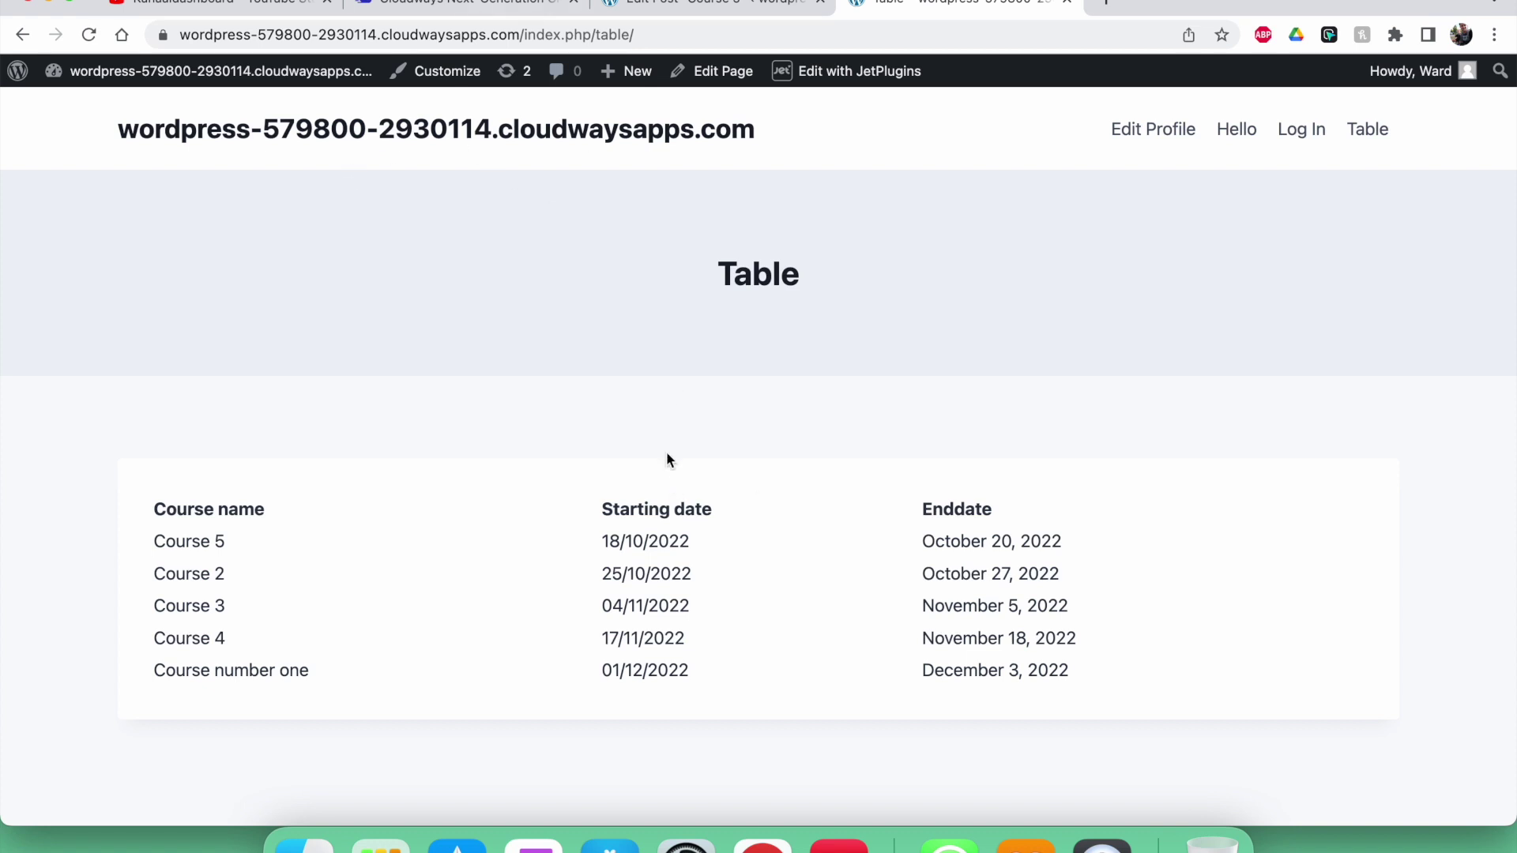
click(638, 12)
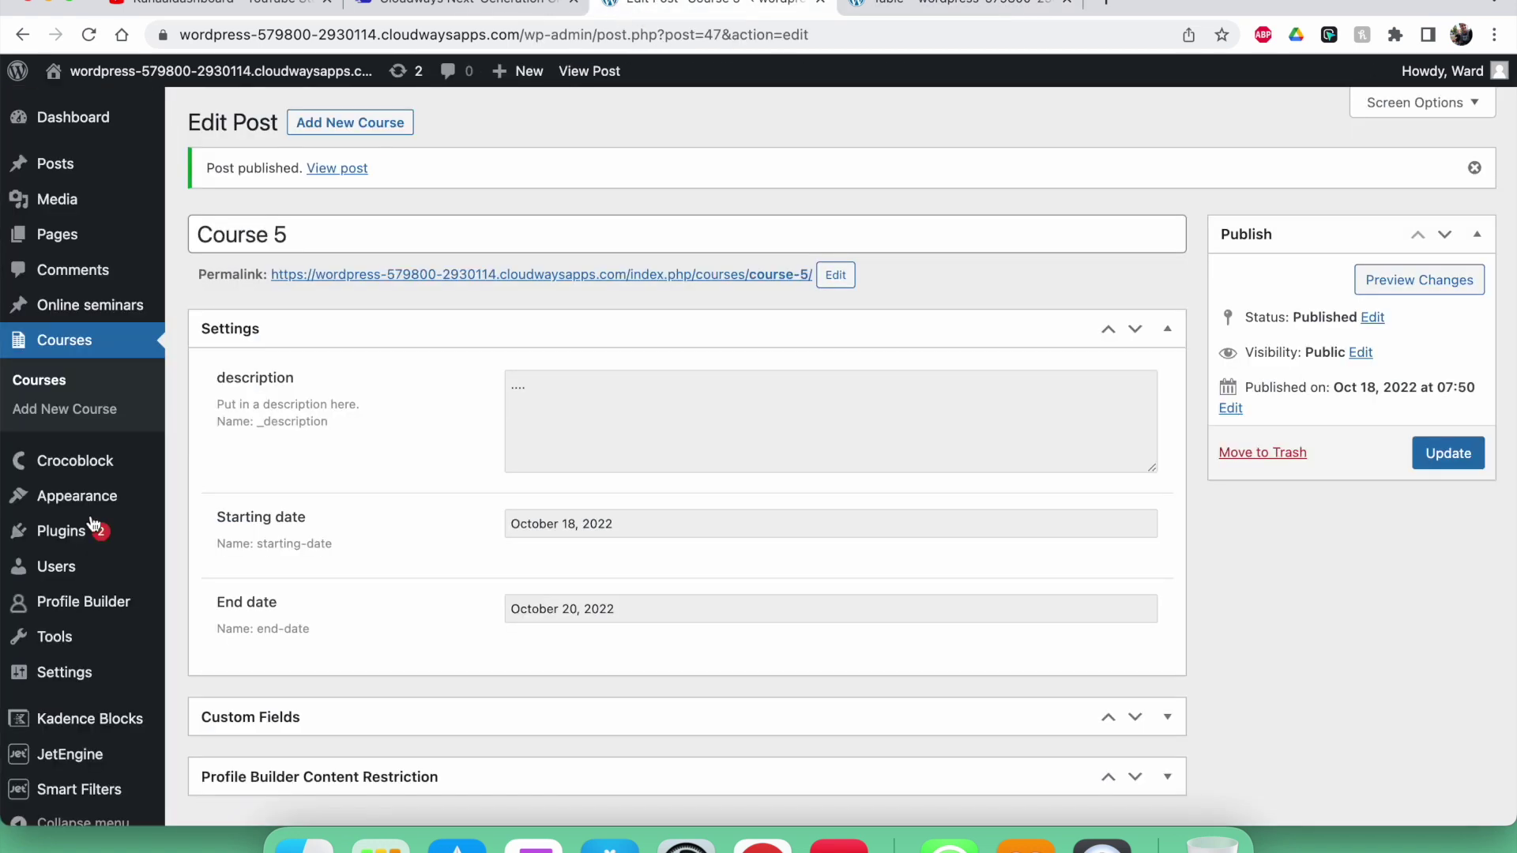
Open the Course list query in Query Builder and turn off its results preview (5 results).
scroll(87, 695, down, 1)
mouse_move(52, 692)
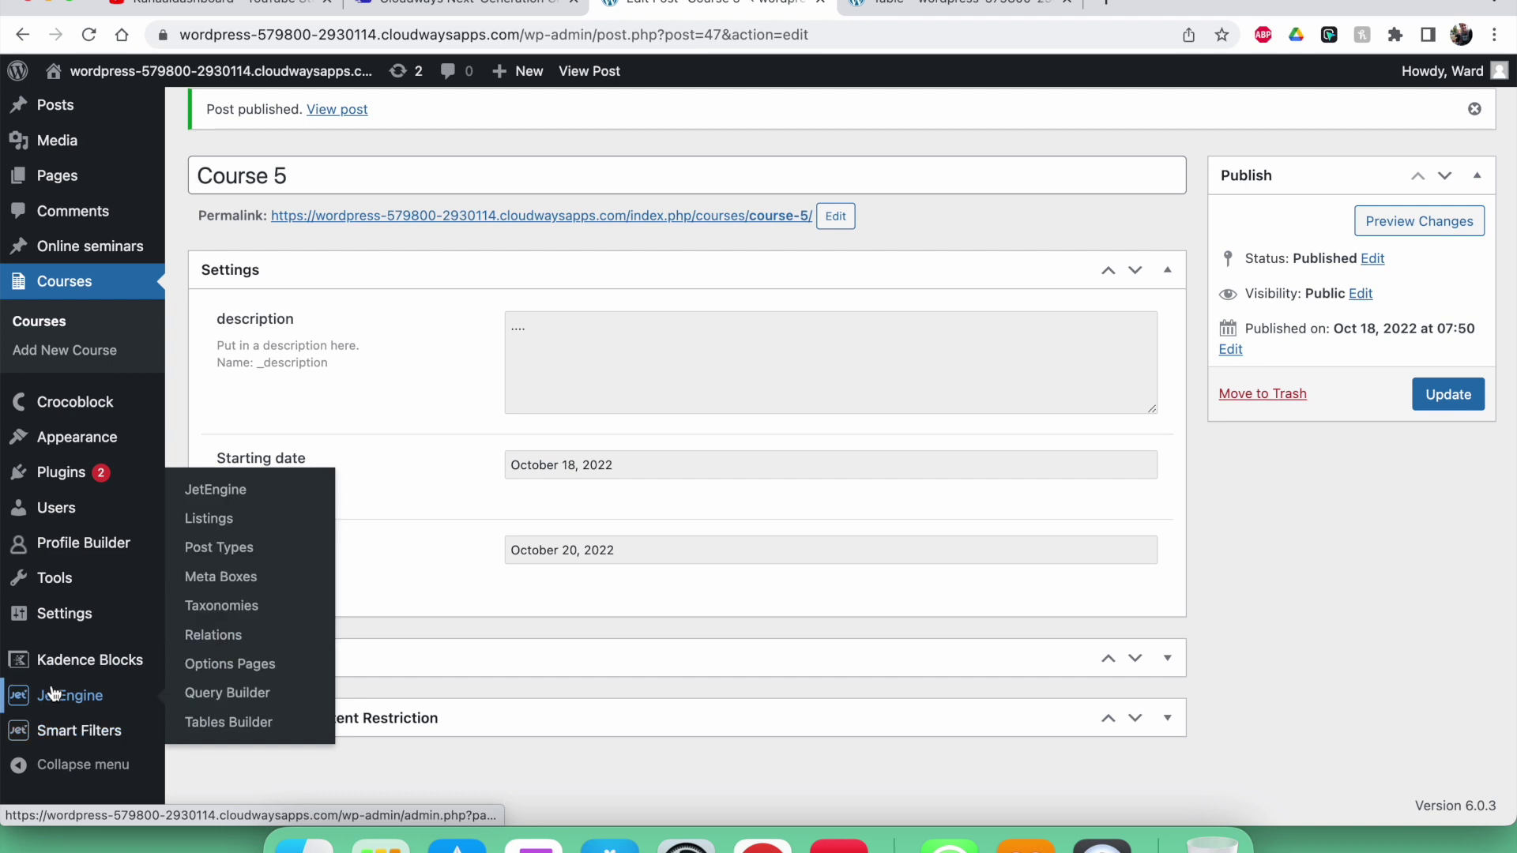
click(237, 694)
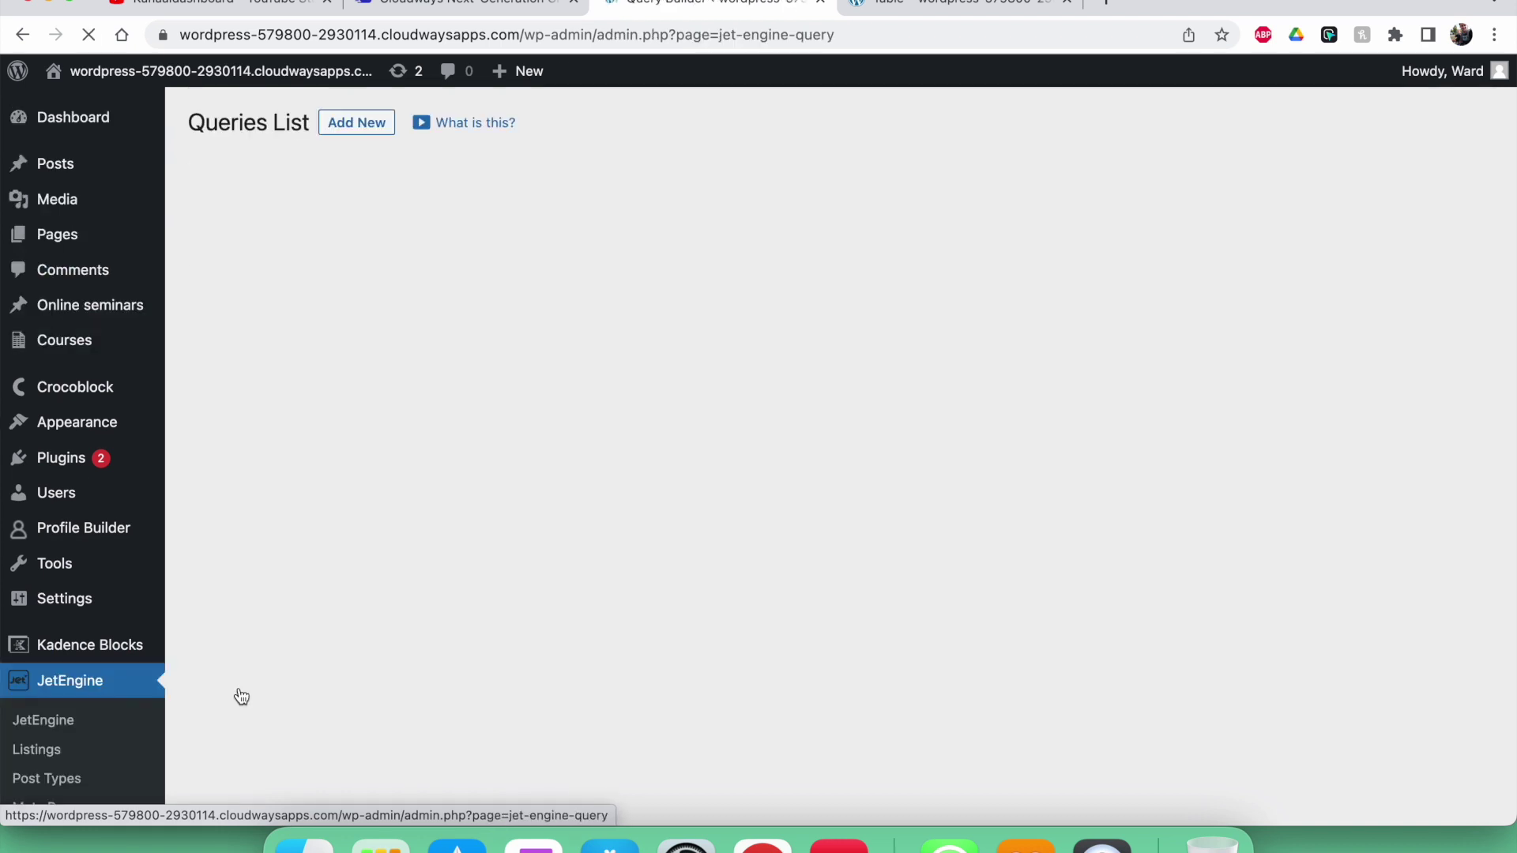
click(228, 241)
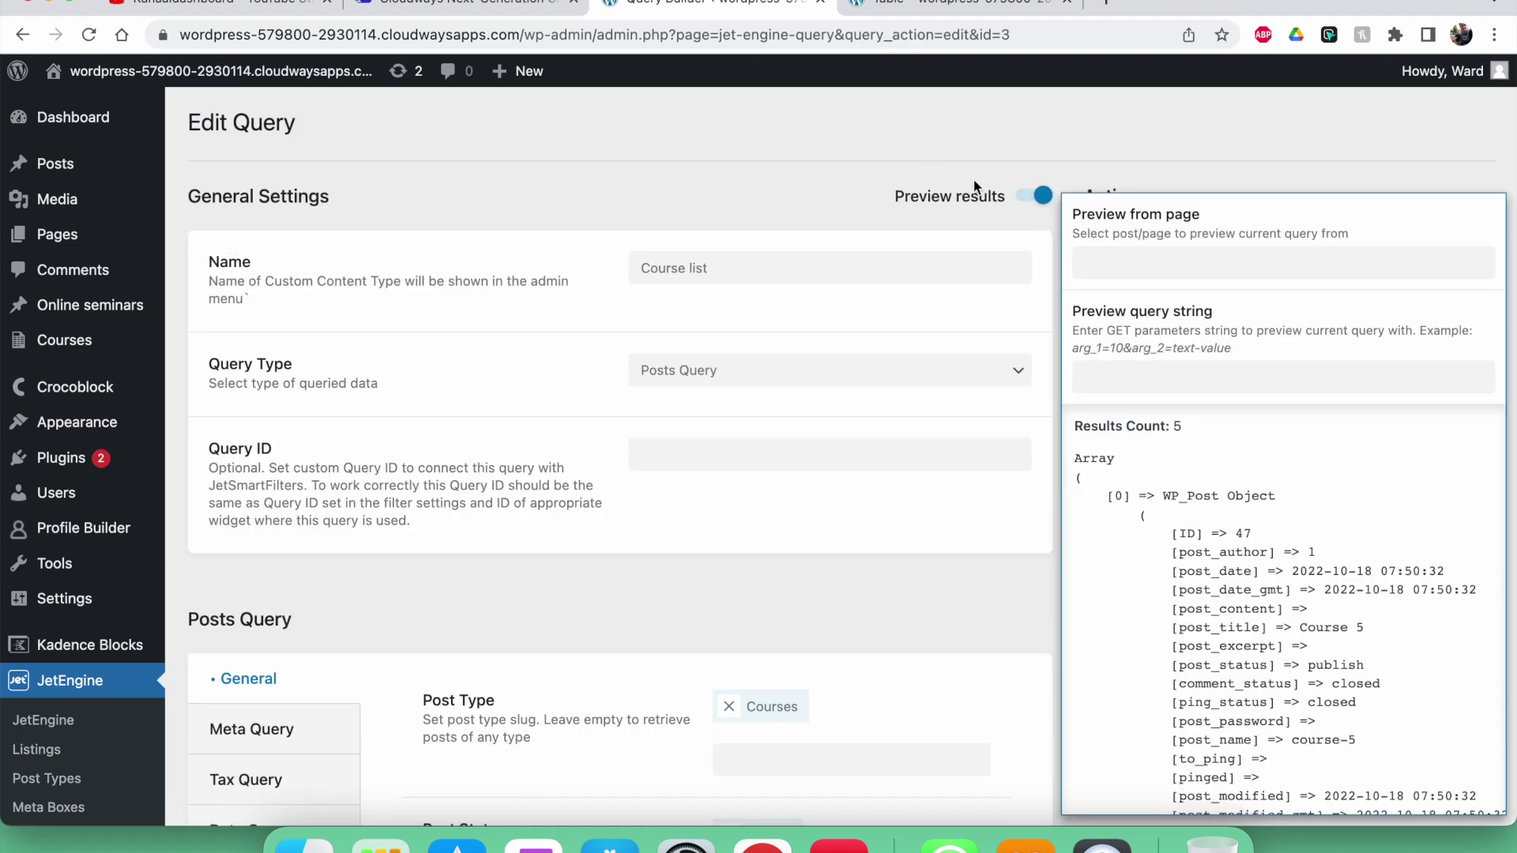
scroll(959, 324, down, 1)
scroll(980, 297, up, 1)
drag(1159, 427, 1186, 428)
click(1040, 196)
Check the Order By setting, keeping the sort by numeric meta value.
scroll(687, 517, down, 5)
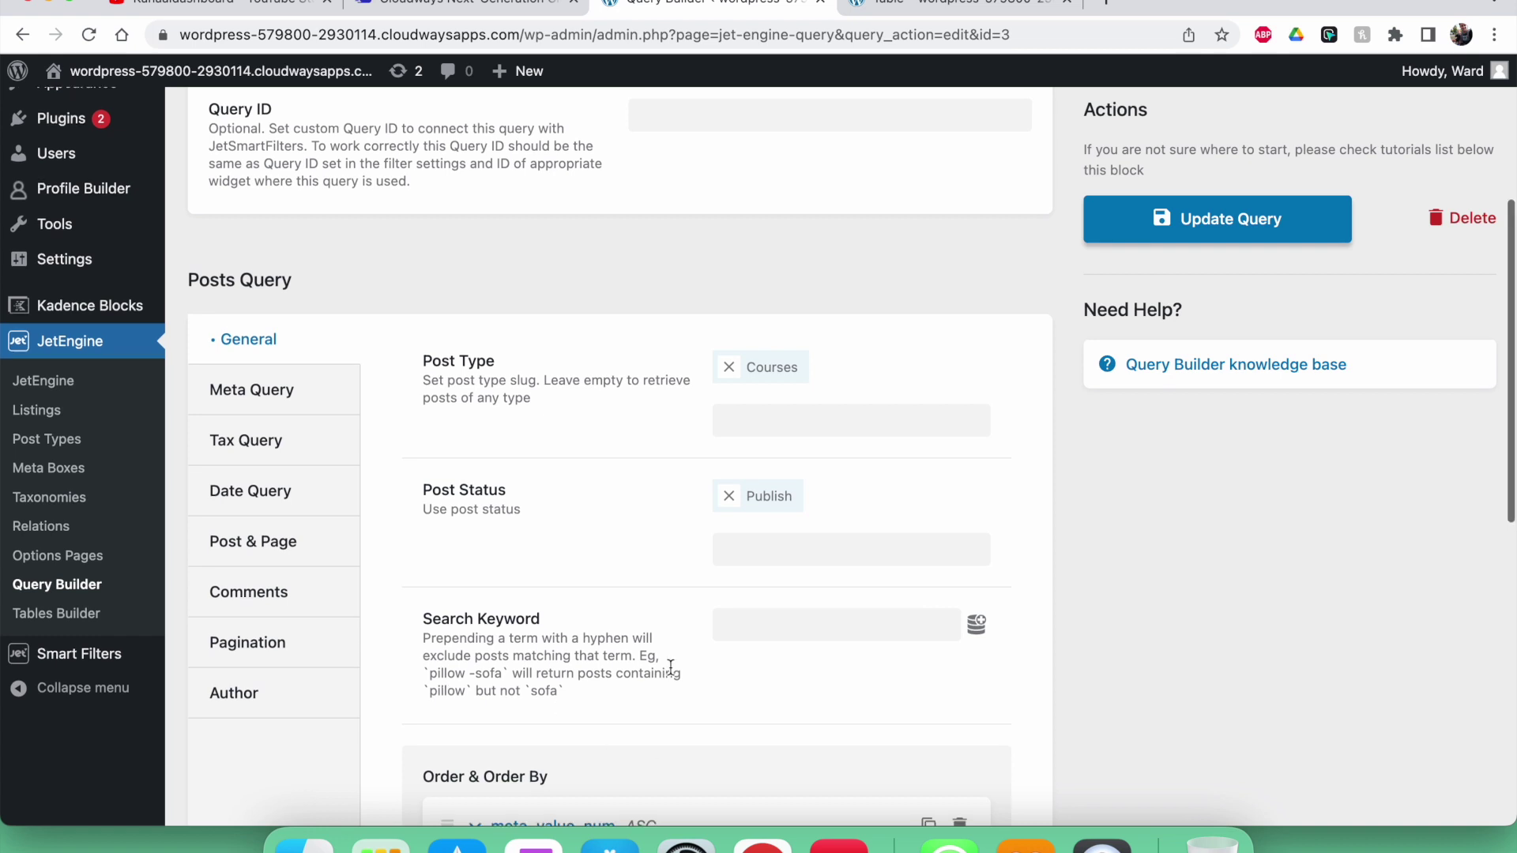
scroll(672, 545, down, 6)
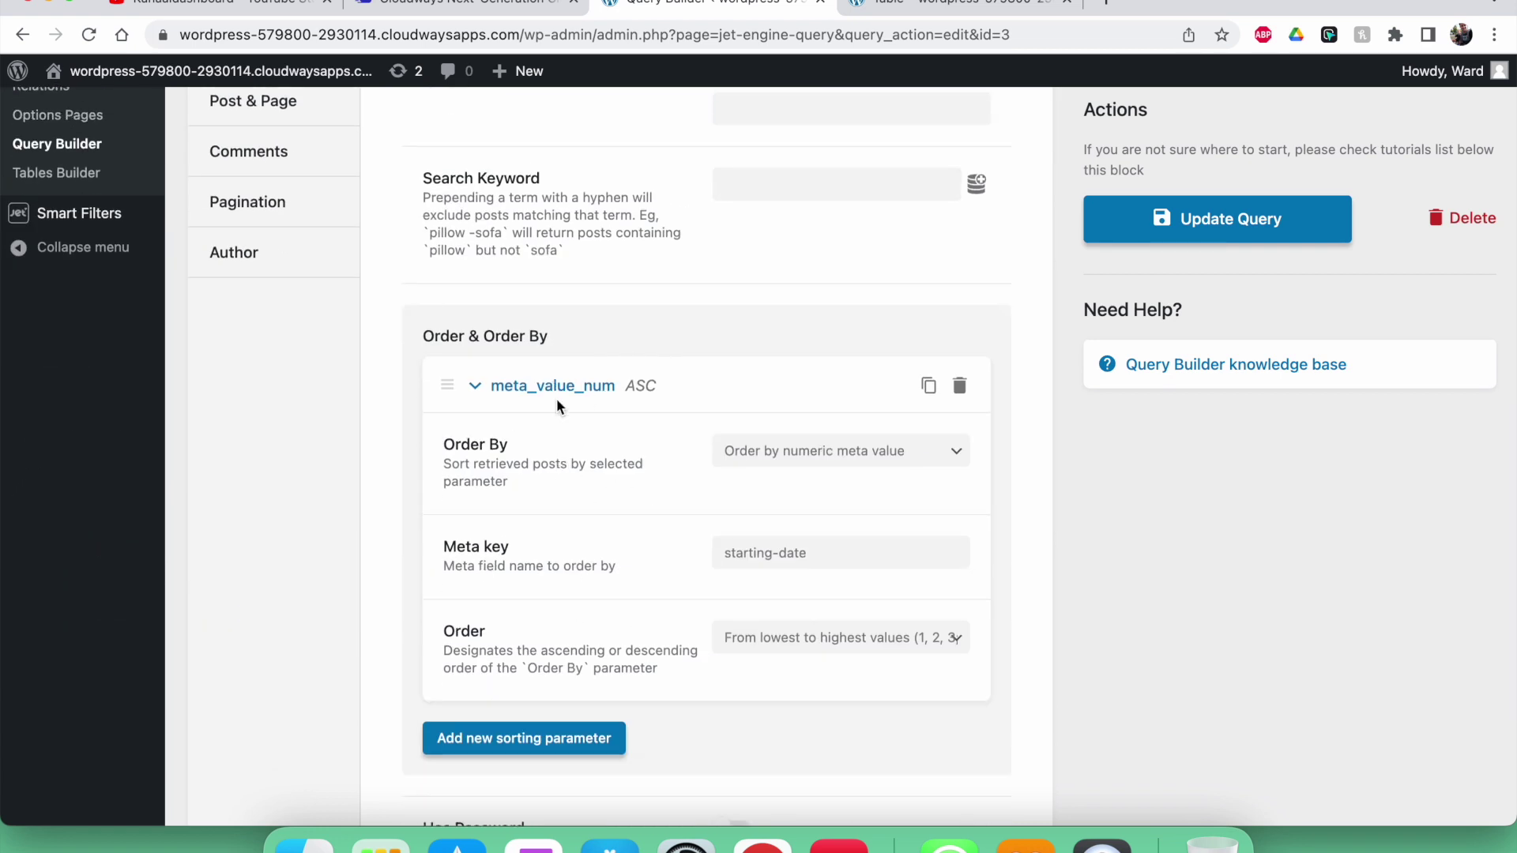
click(767, 453)
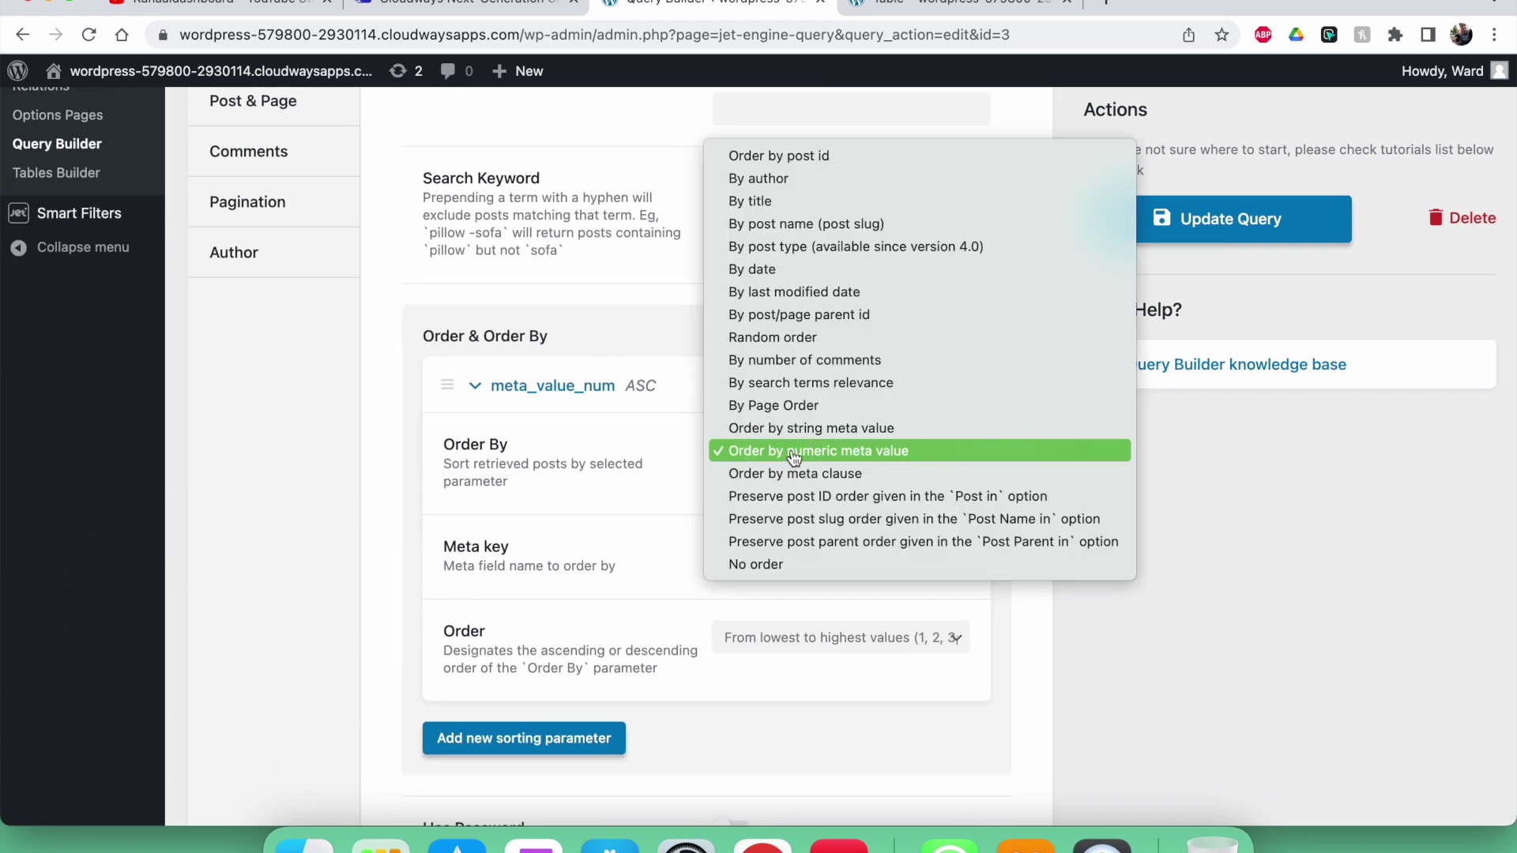
click(812, 454)
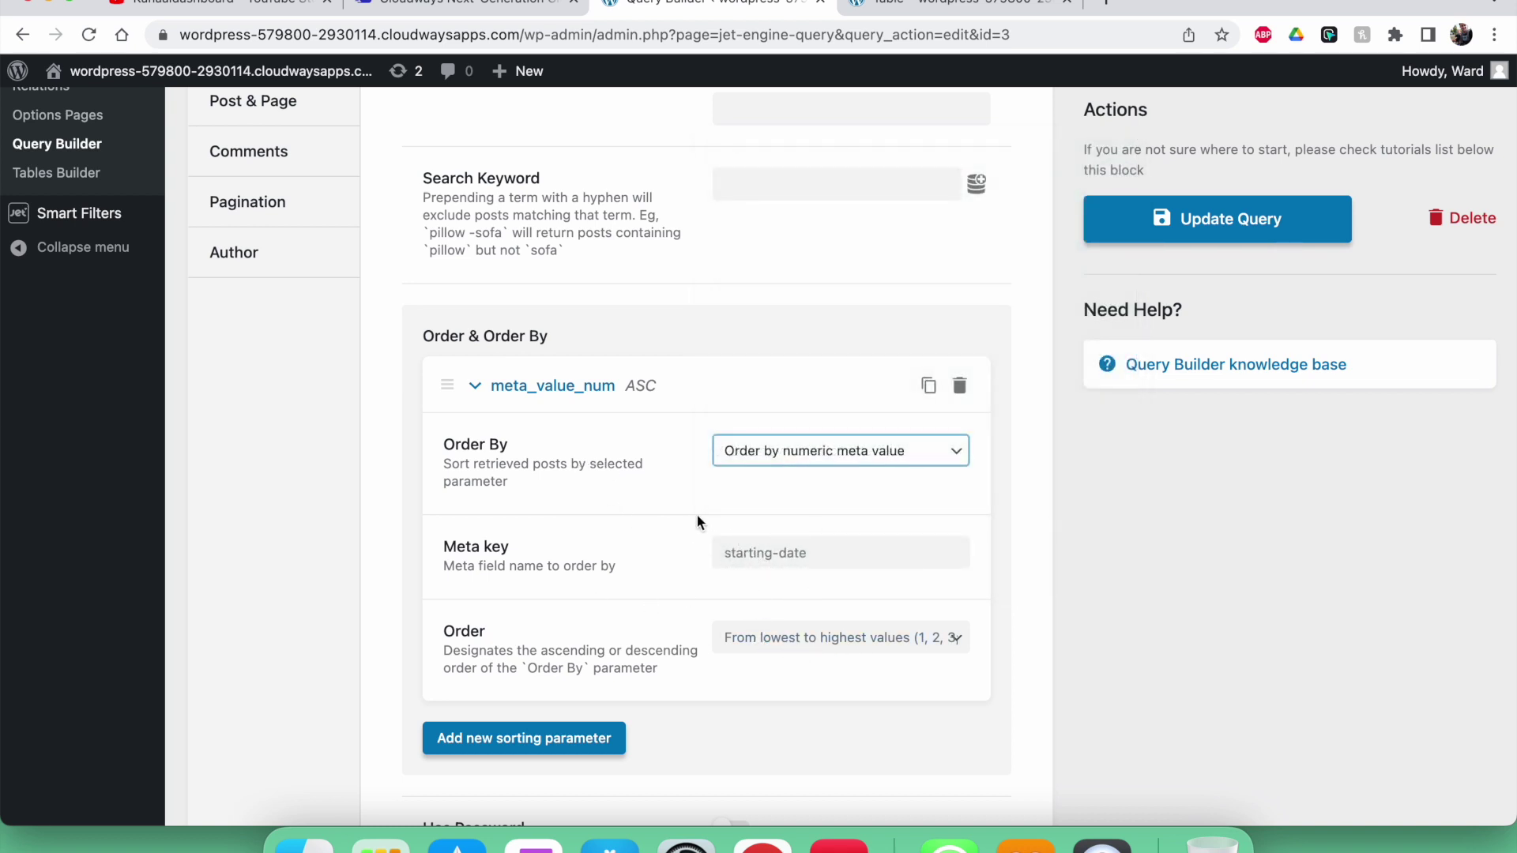
scroll(547, 624, down, 2)
scroll(533, 580, up, 4)
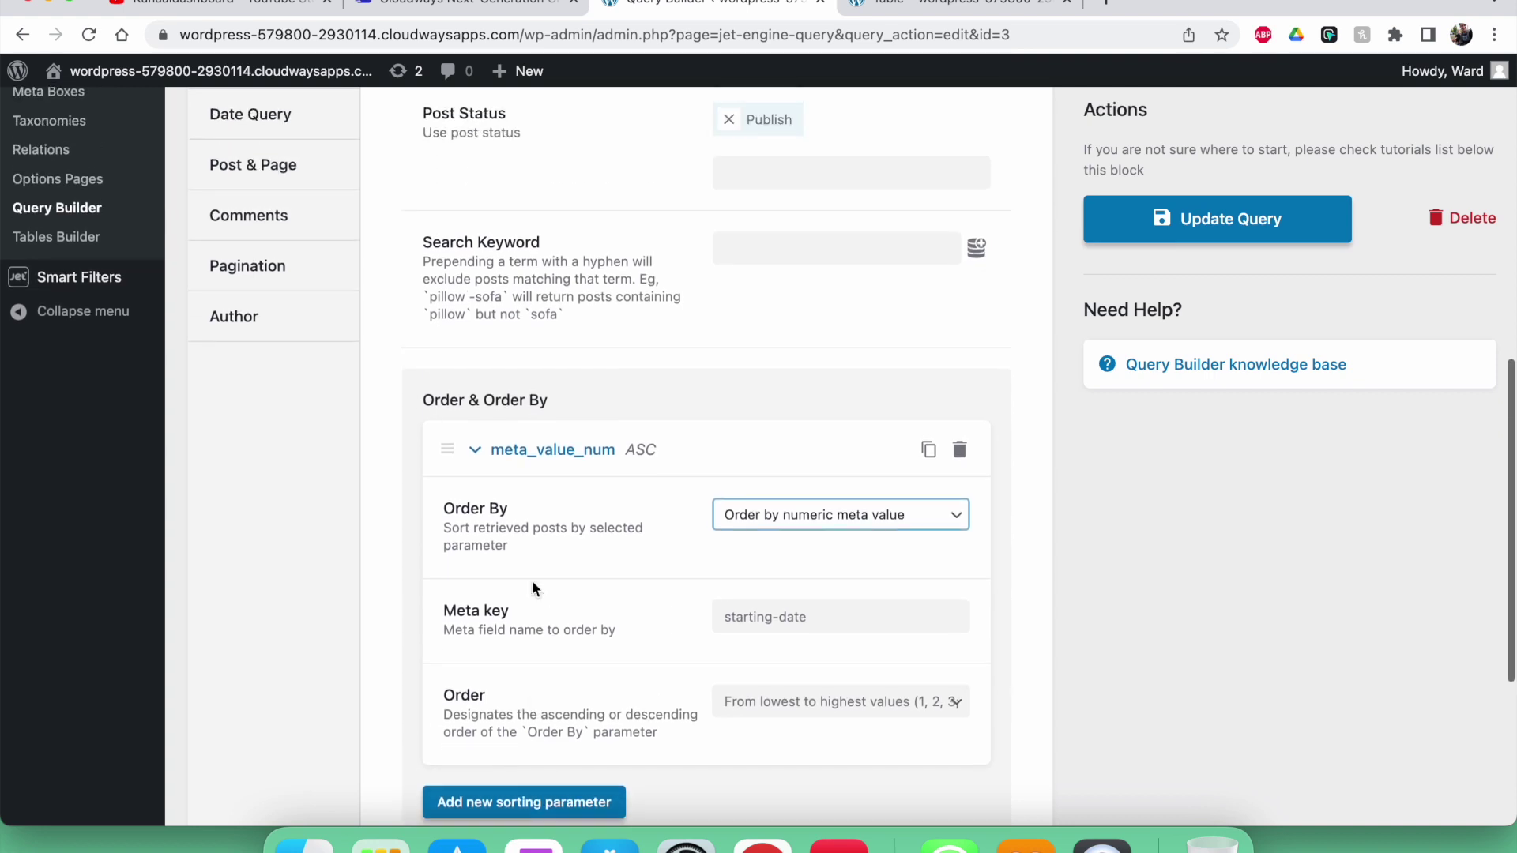
scroll(533, 580, up, 4)
click(276, 291)
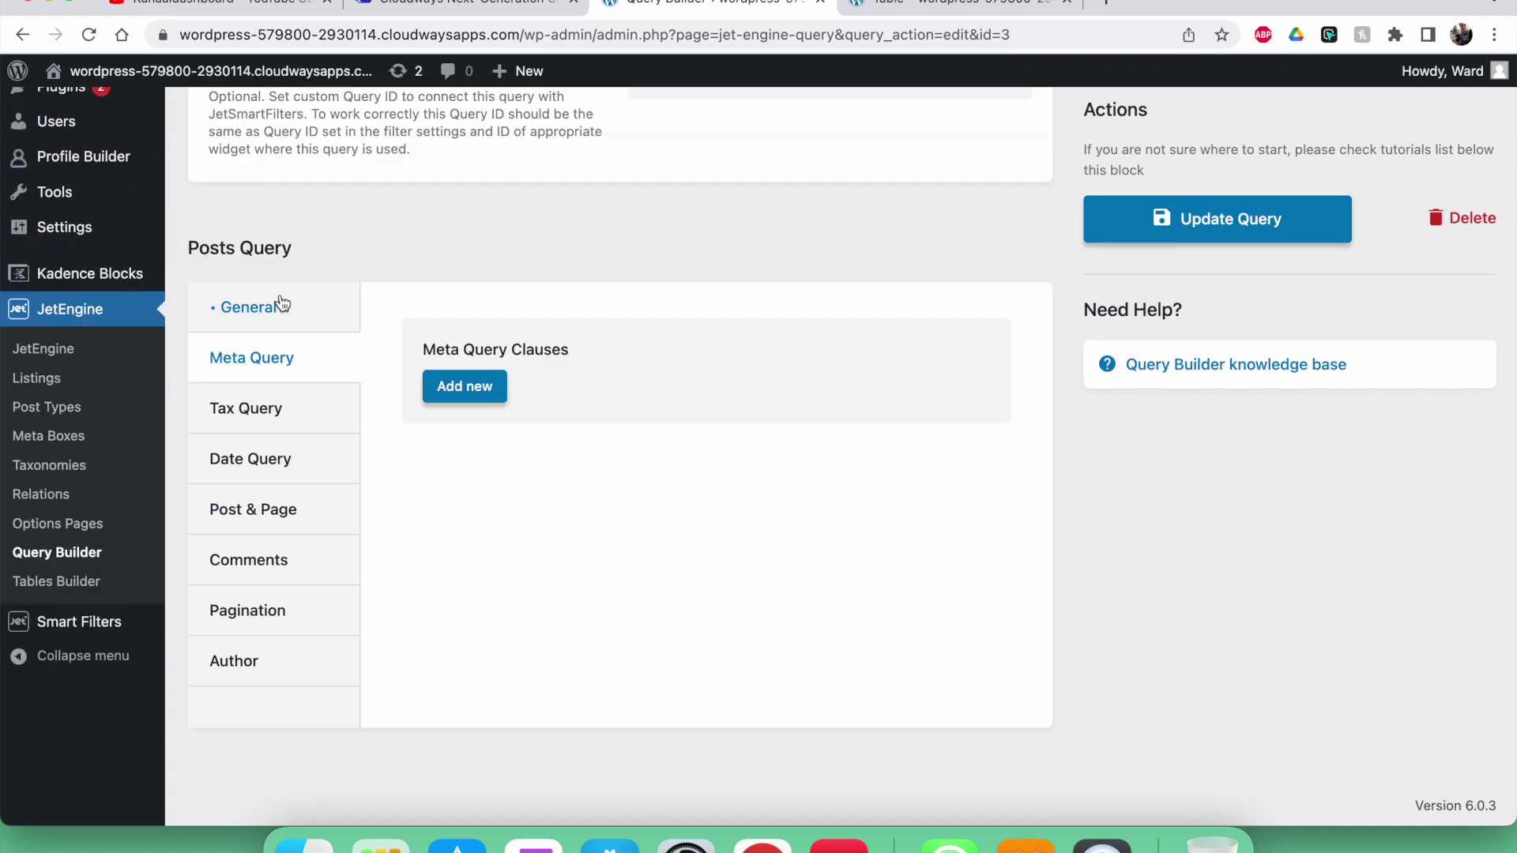
Add a meta query clause whose Field key is the JetEngine Starting date field value macro.
click(465, 386)
scroll(557, 463, down, 1)
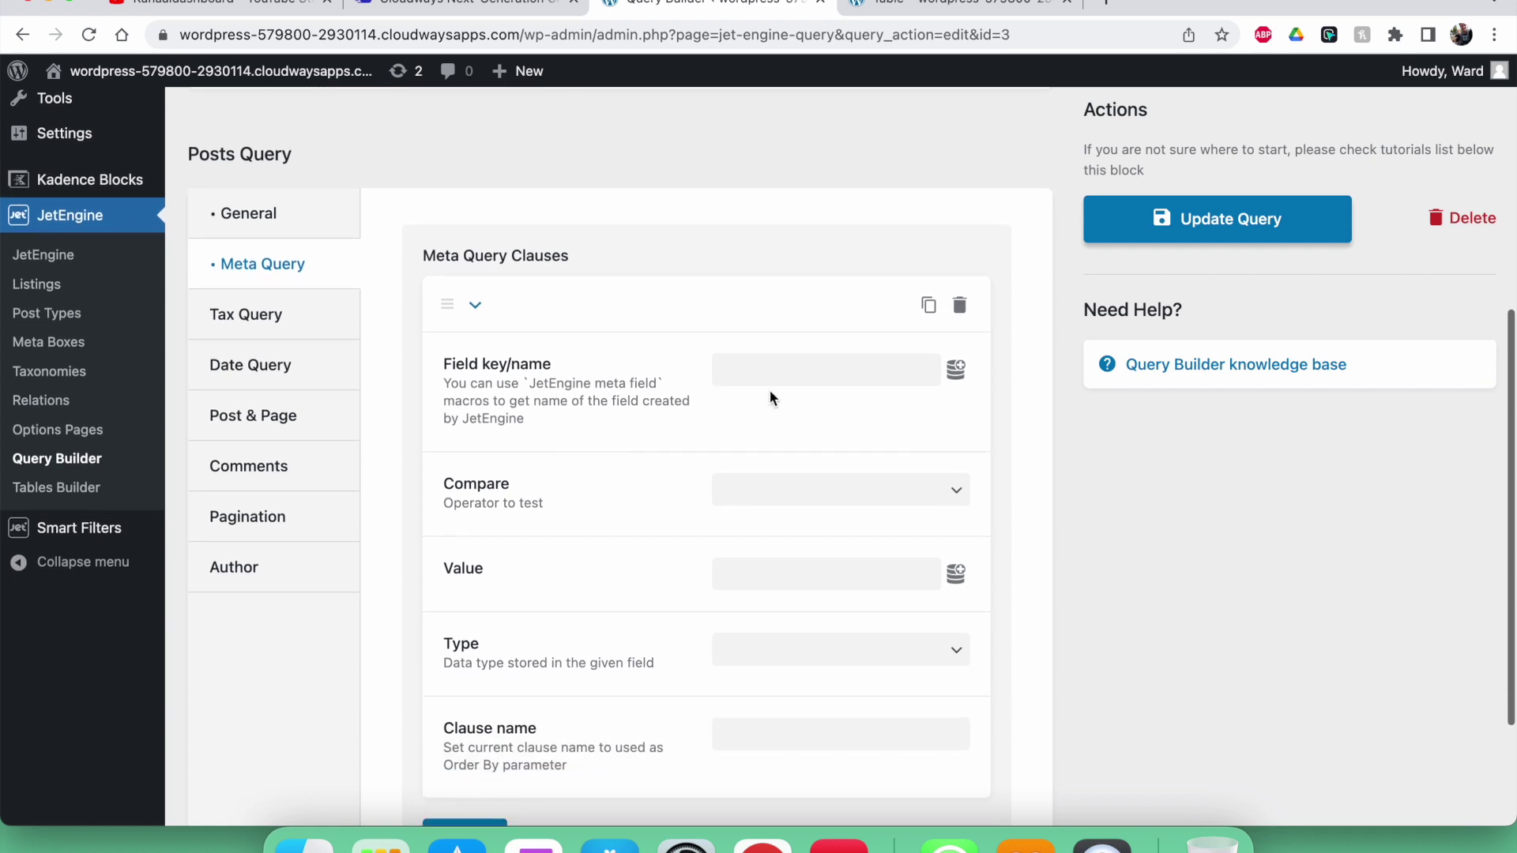
scroll(629, 395, down, 2)
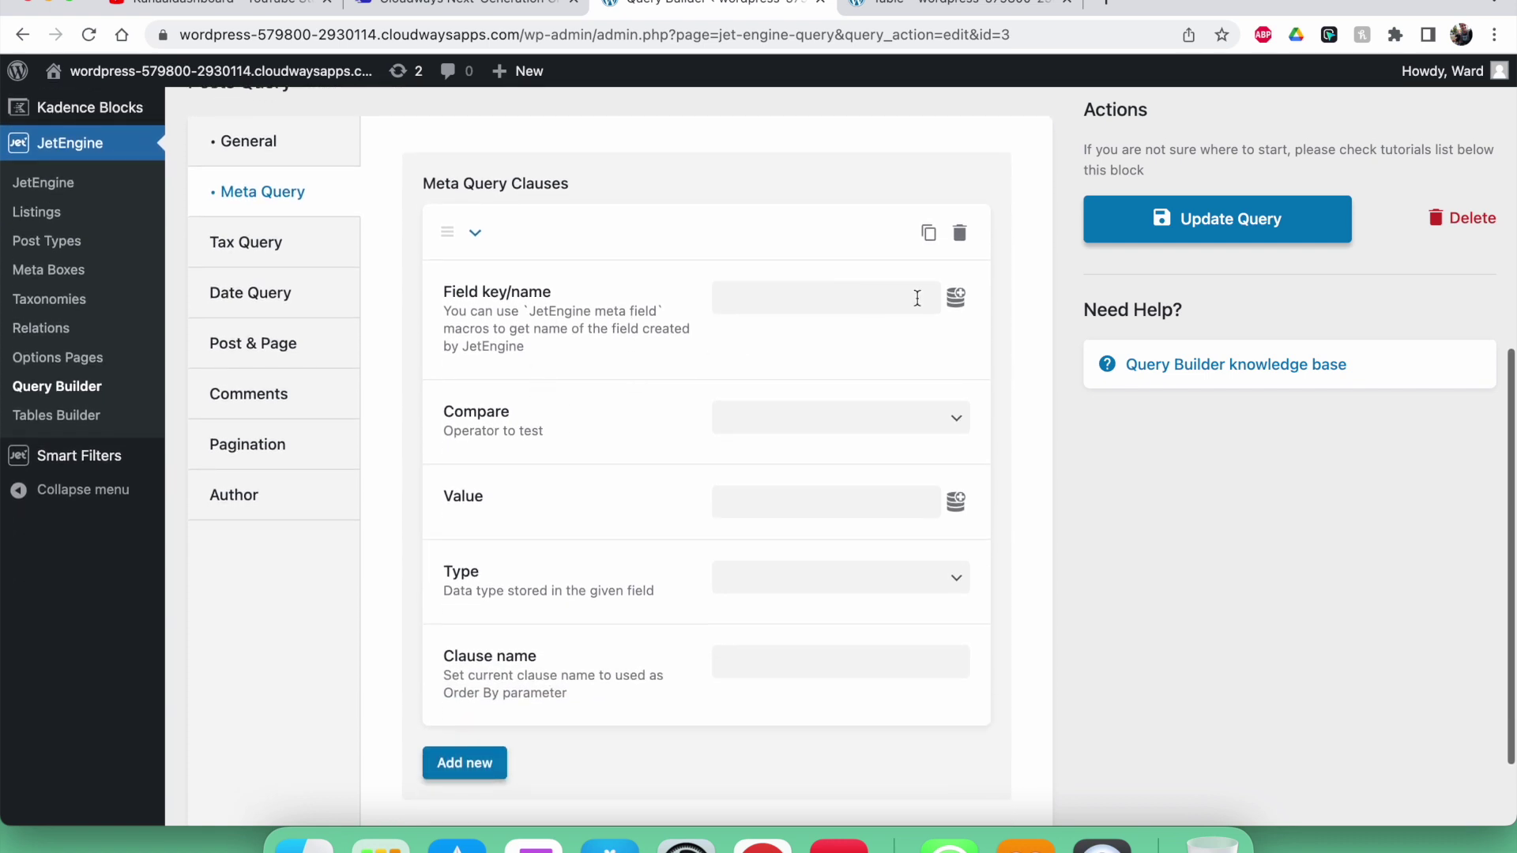
click(955, 297)
scroll(862, 473, down, 2)
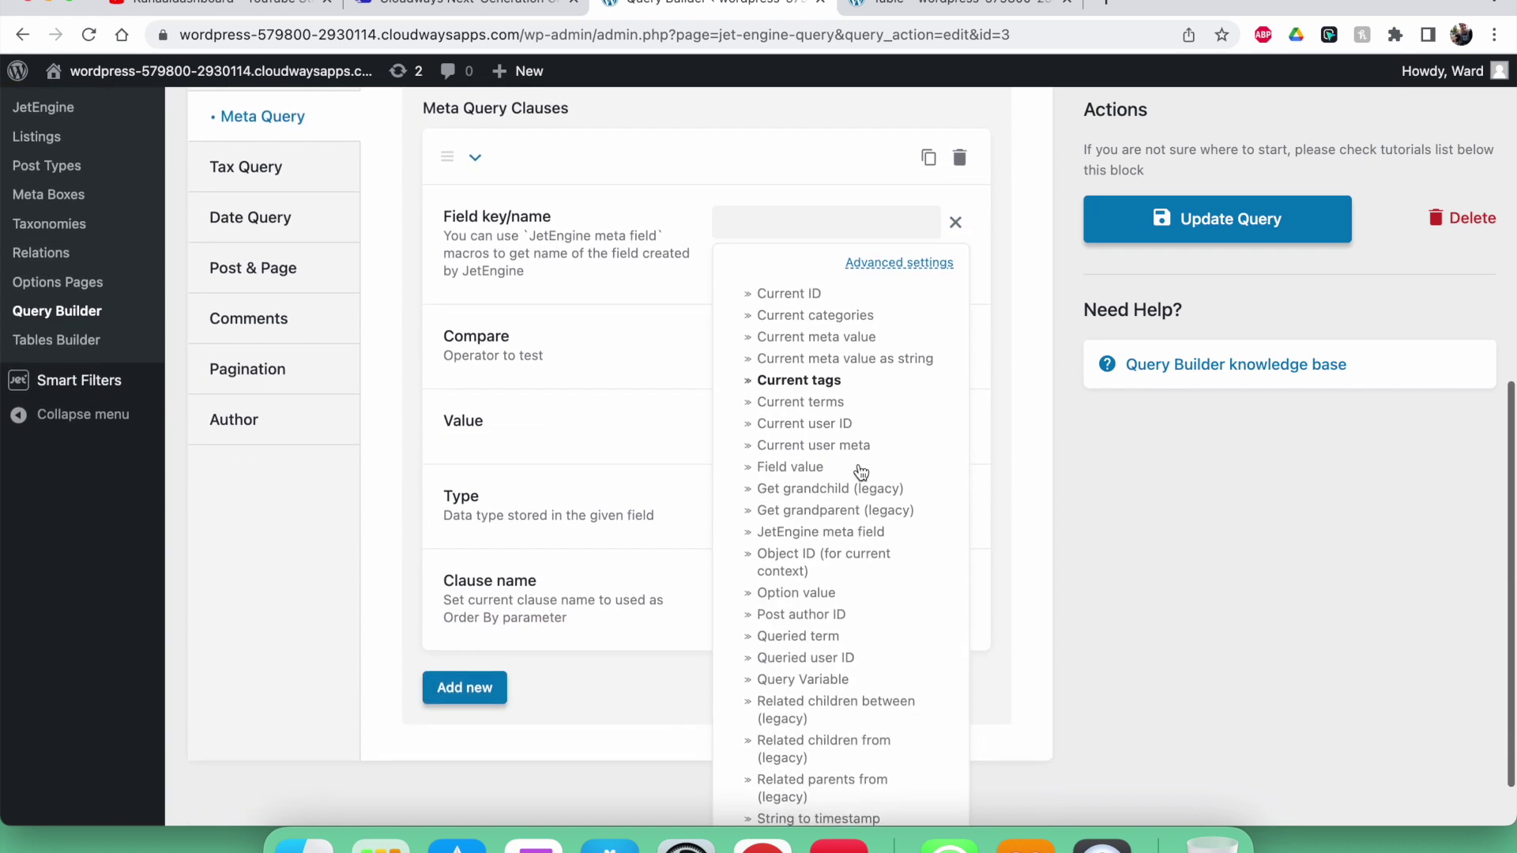
scroll(861, 473, down, 1)
click(863, 481)
click(791, 346)
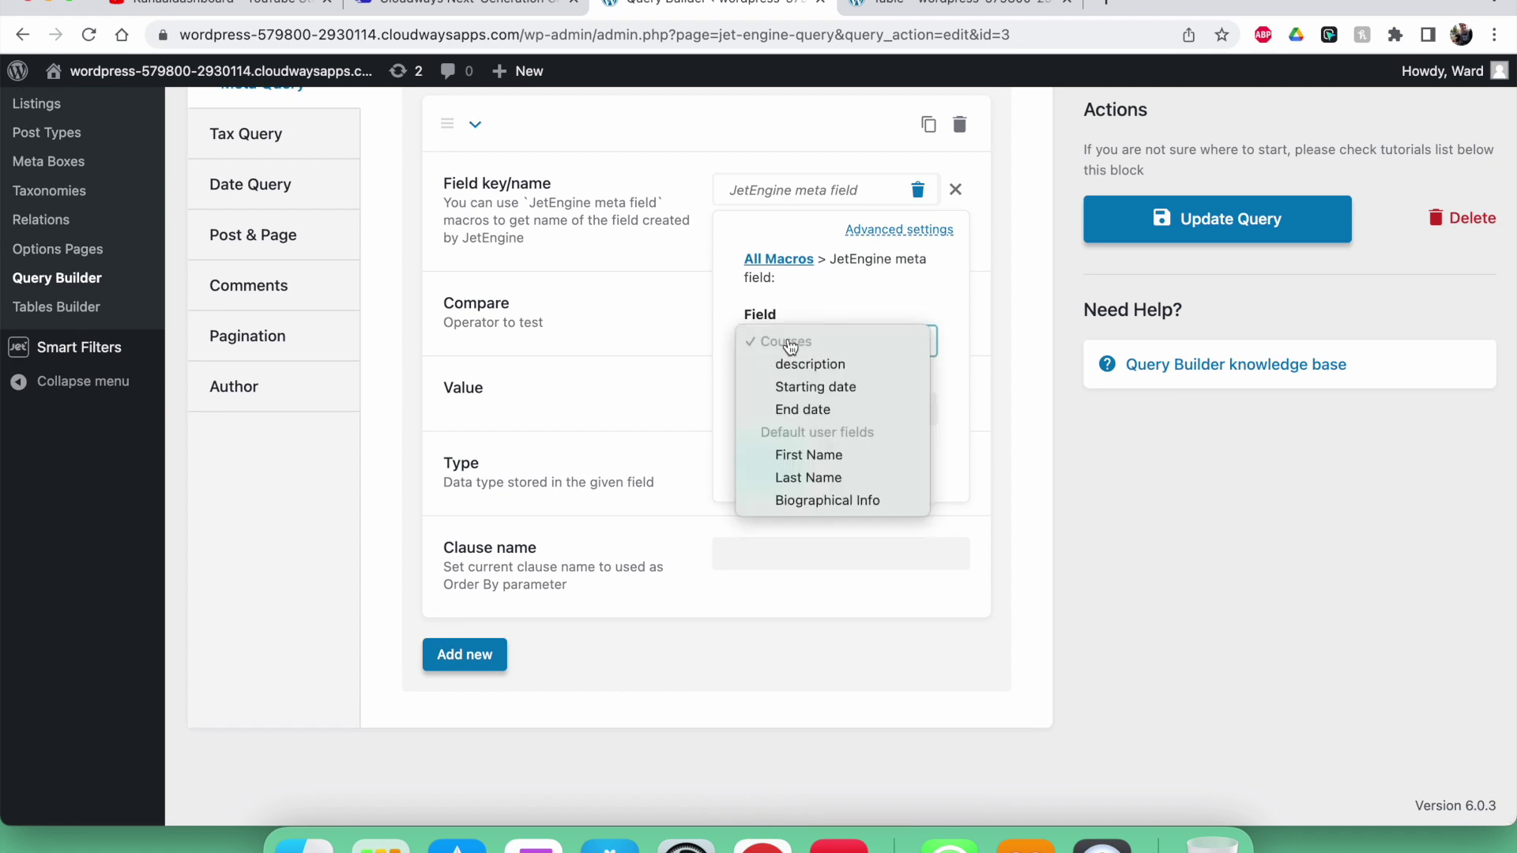
click(806, 387)
click(757, 417)
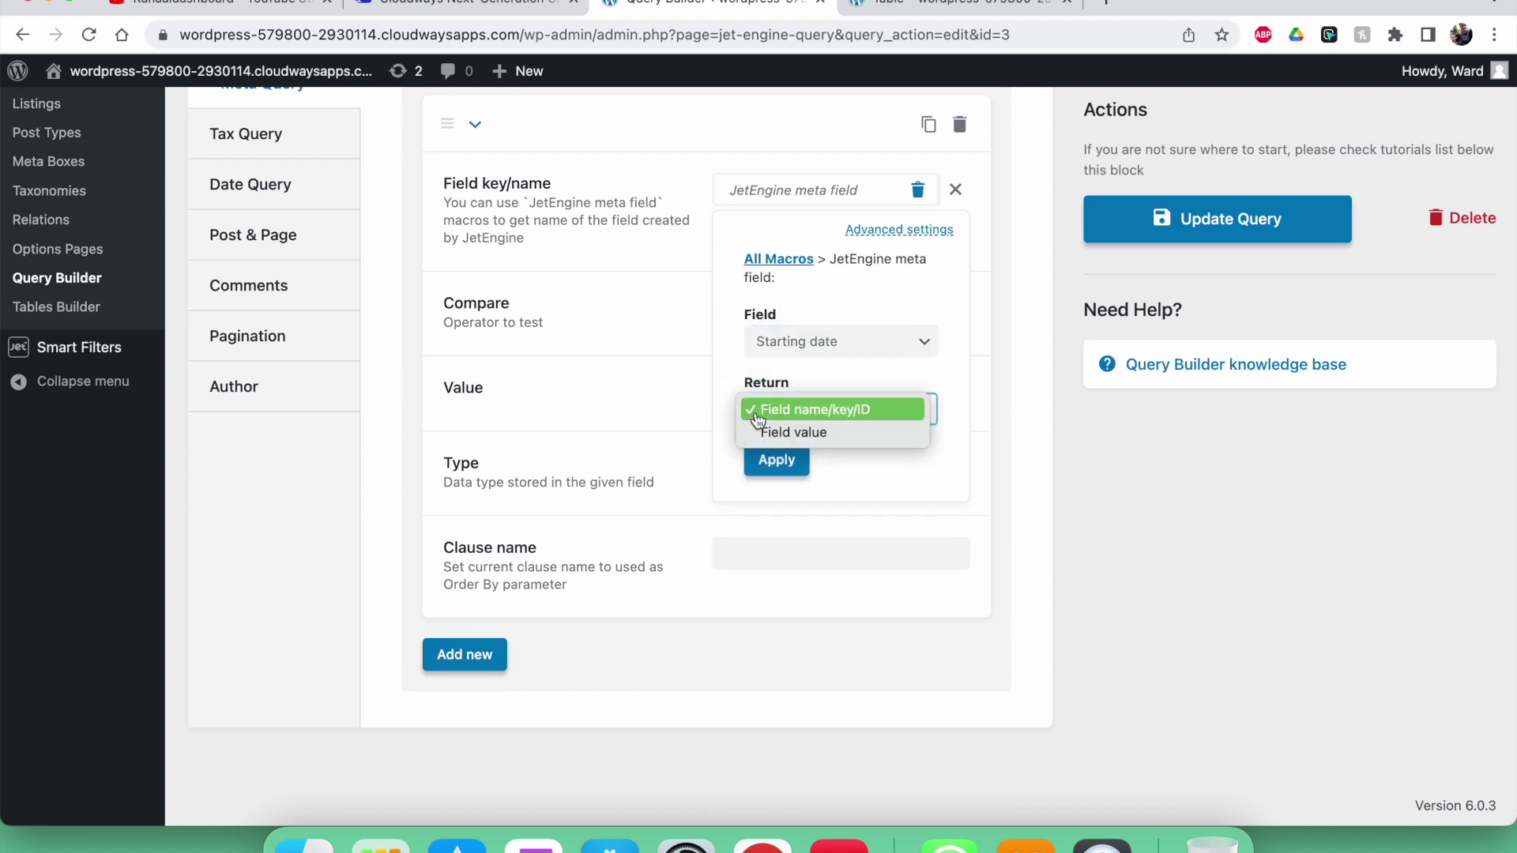
click(772, 433)
click(768, 463)
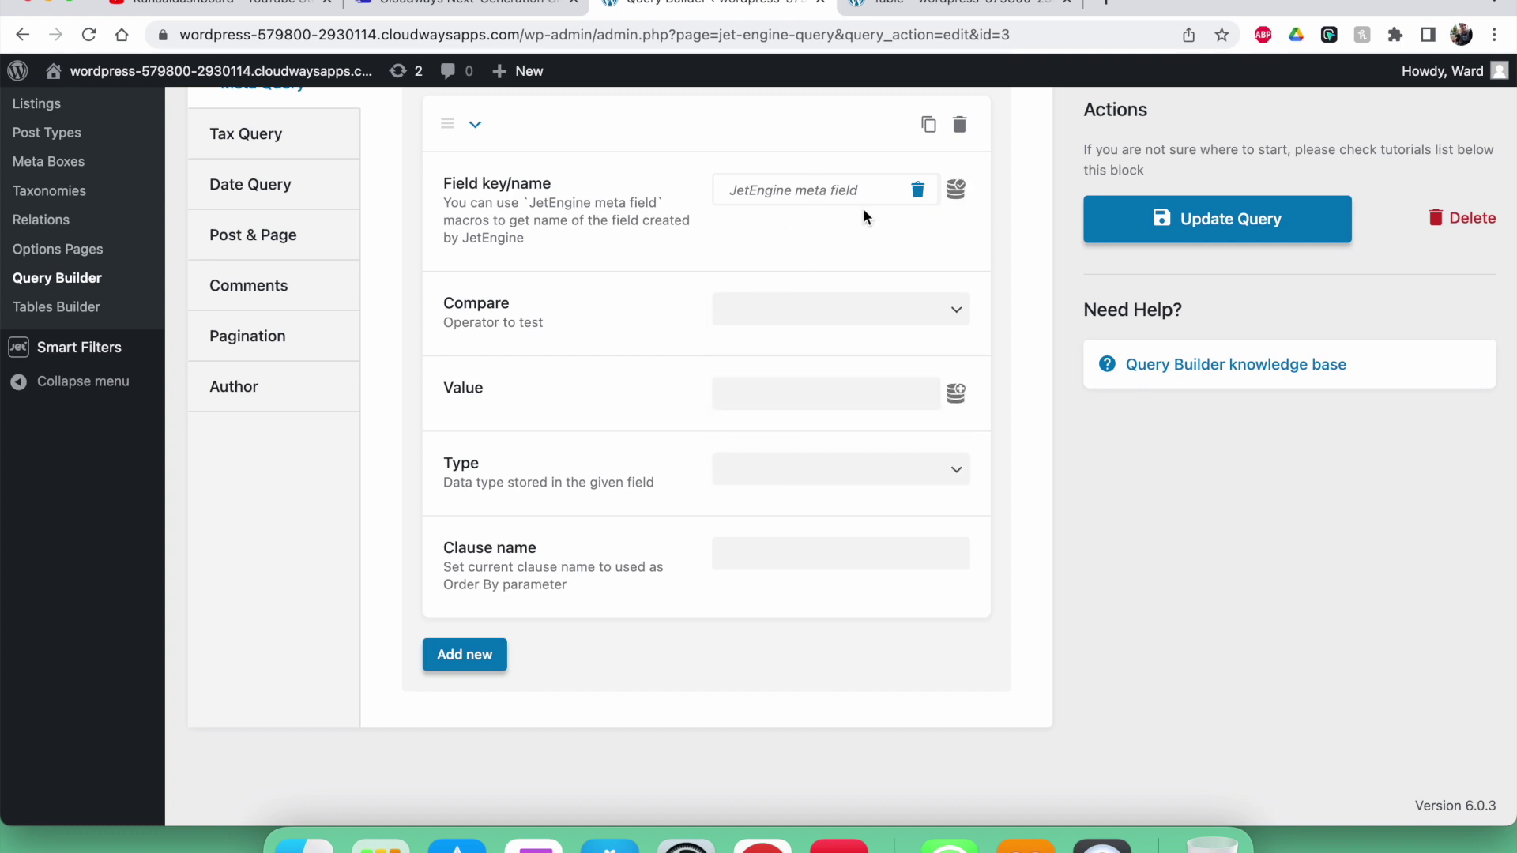
Look over the Compare options, then check Course 5's 18/10/2022 starting date on the live table.
click(749, 313)
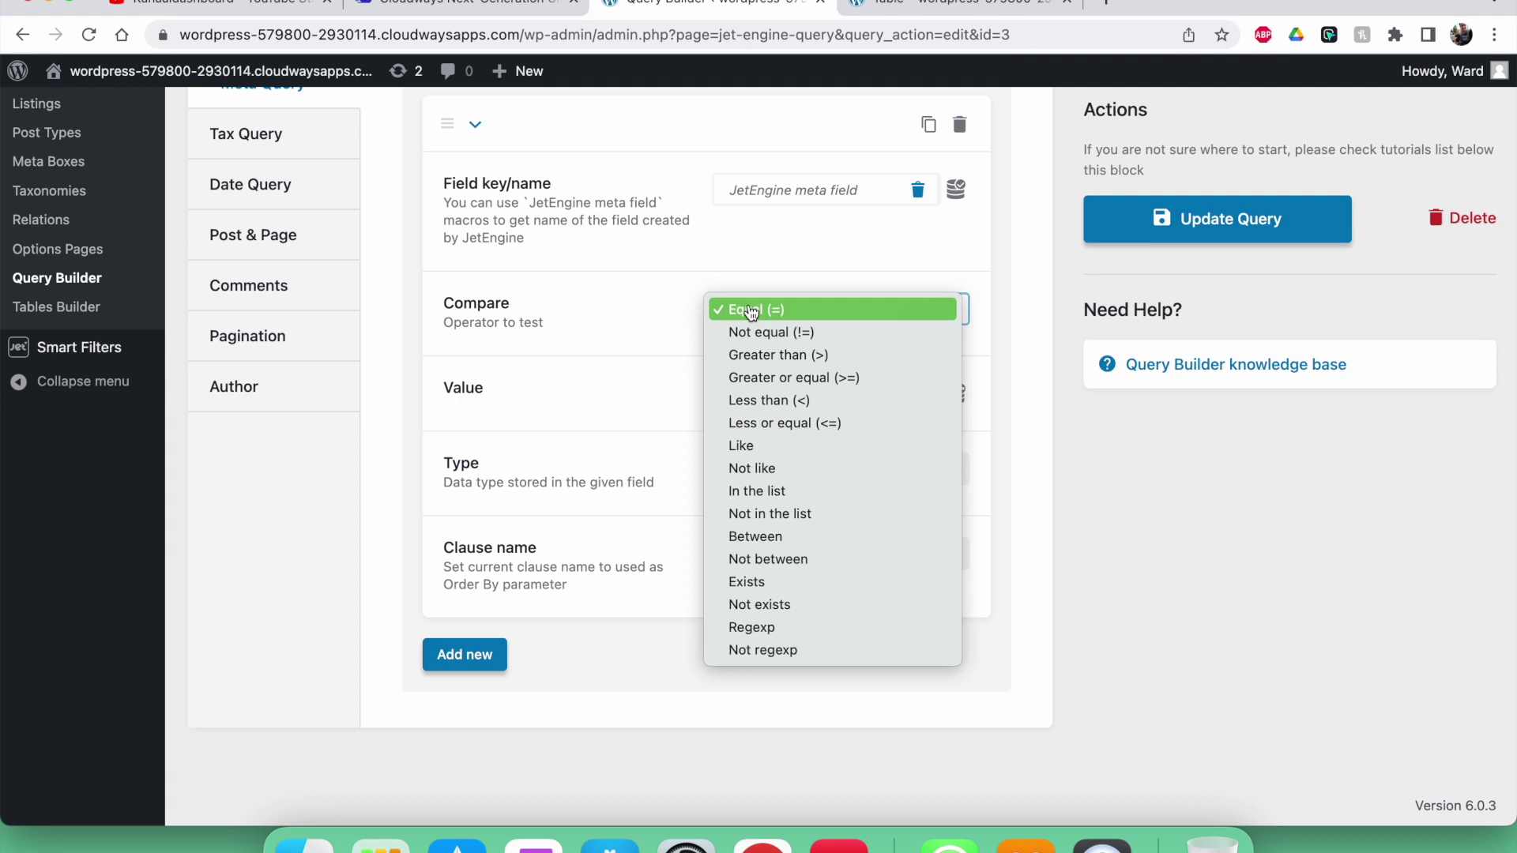
click(931, 7)
click(930, 9)
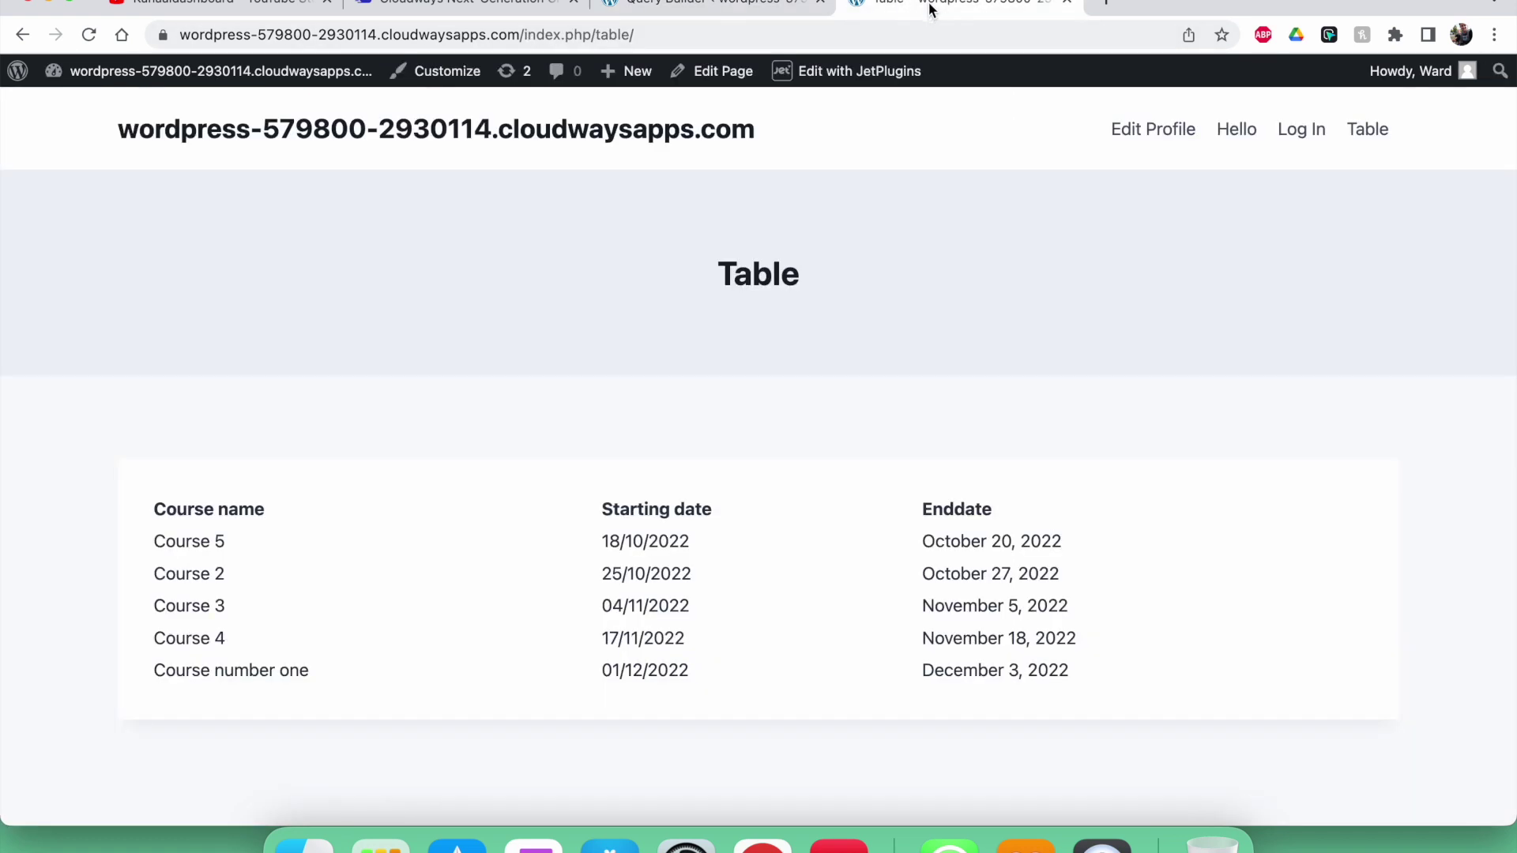
drag(594, 542, 721, 541)
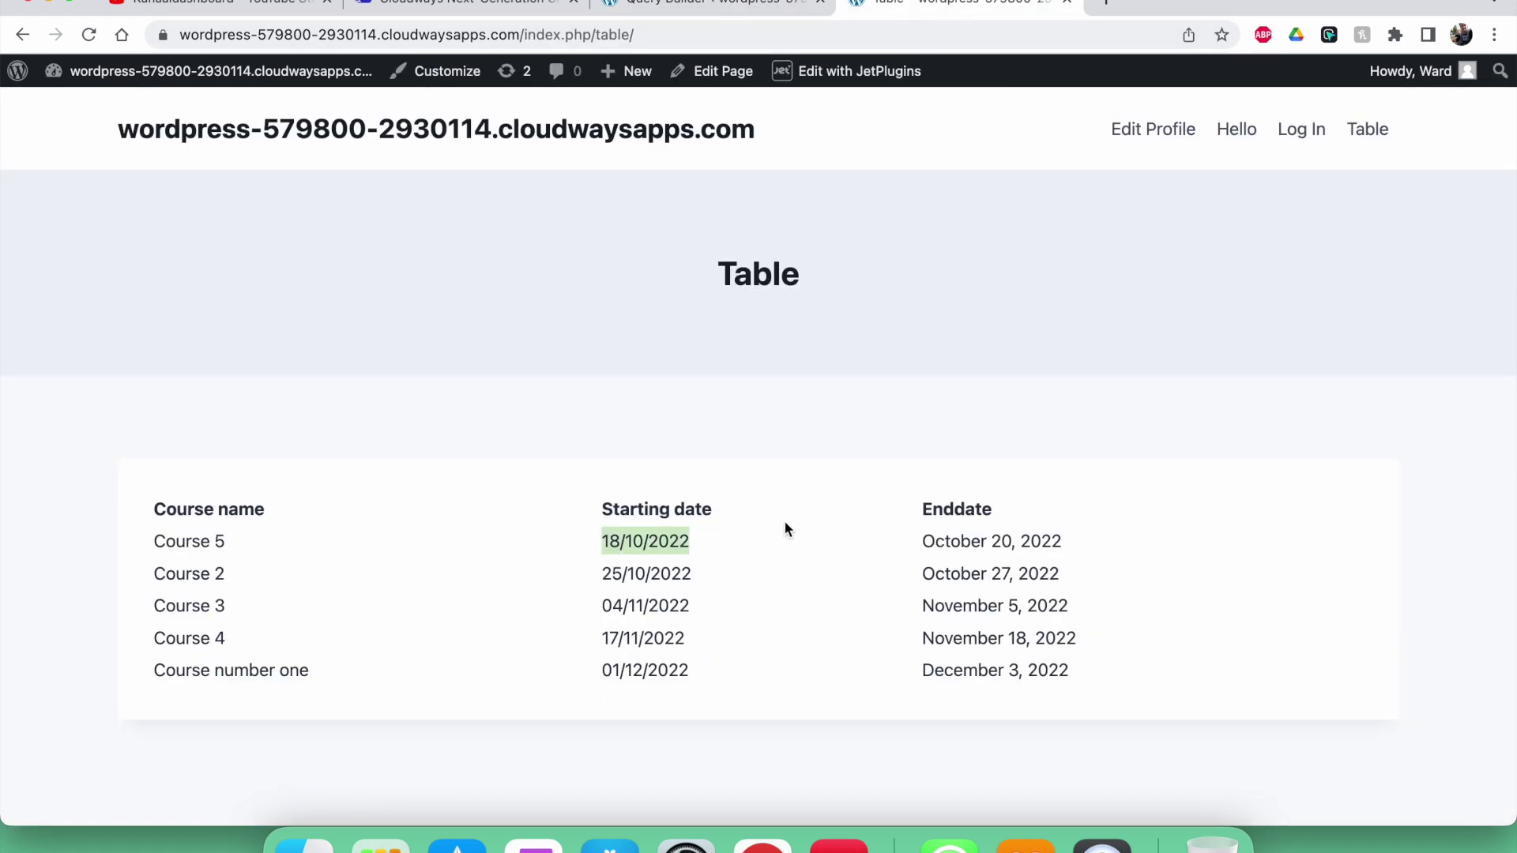
click(590, 577)
Set the clause's Compare operator to Greater or equal (>=).
click(694, 8)
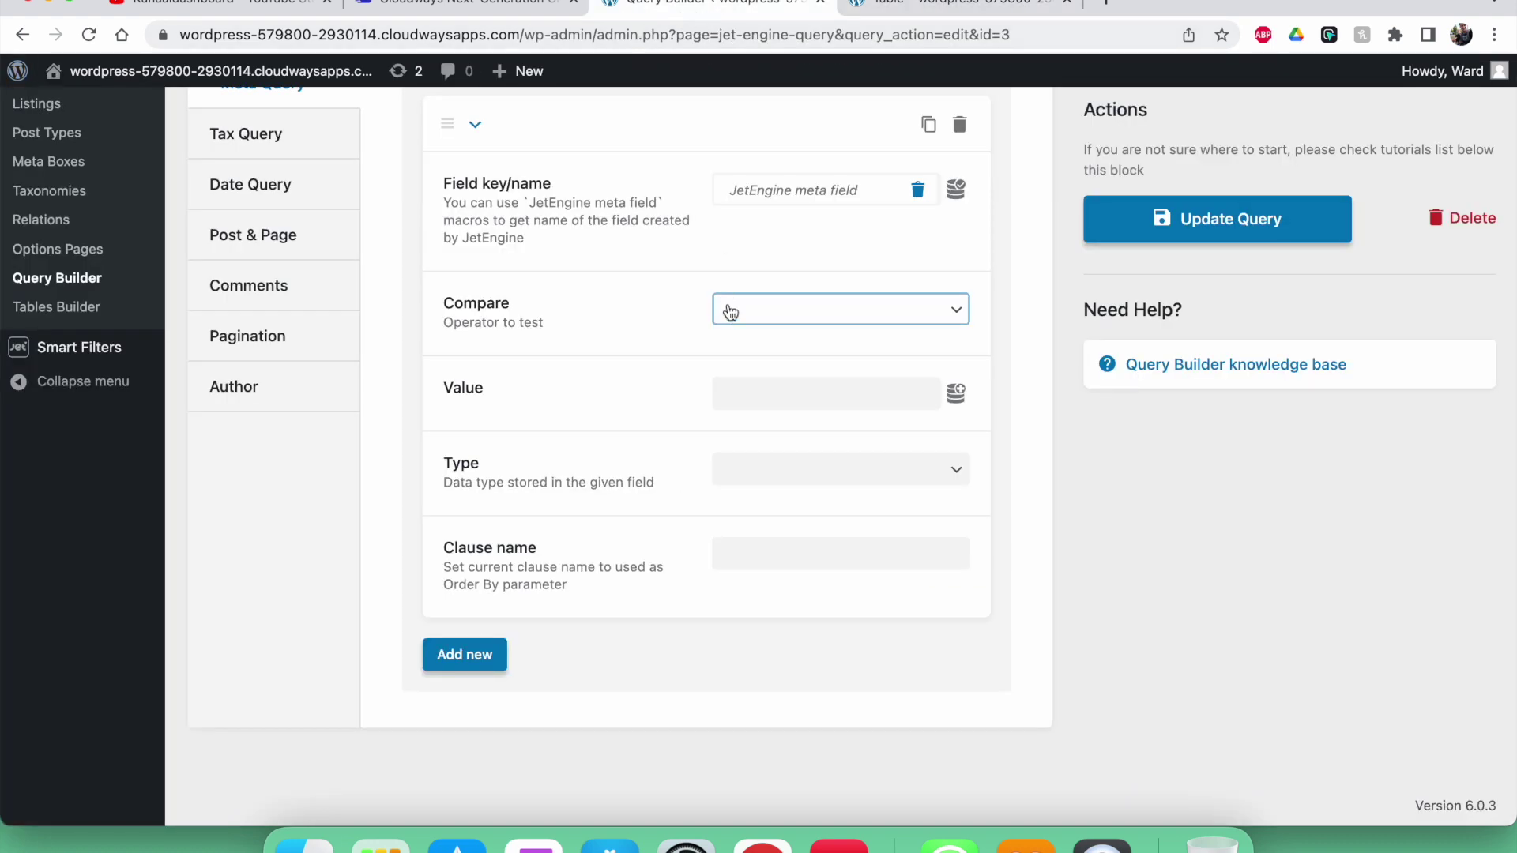
click(730, 309)
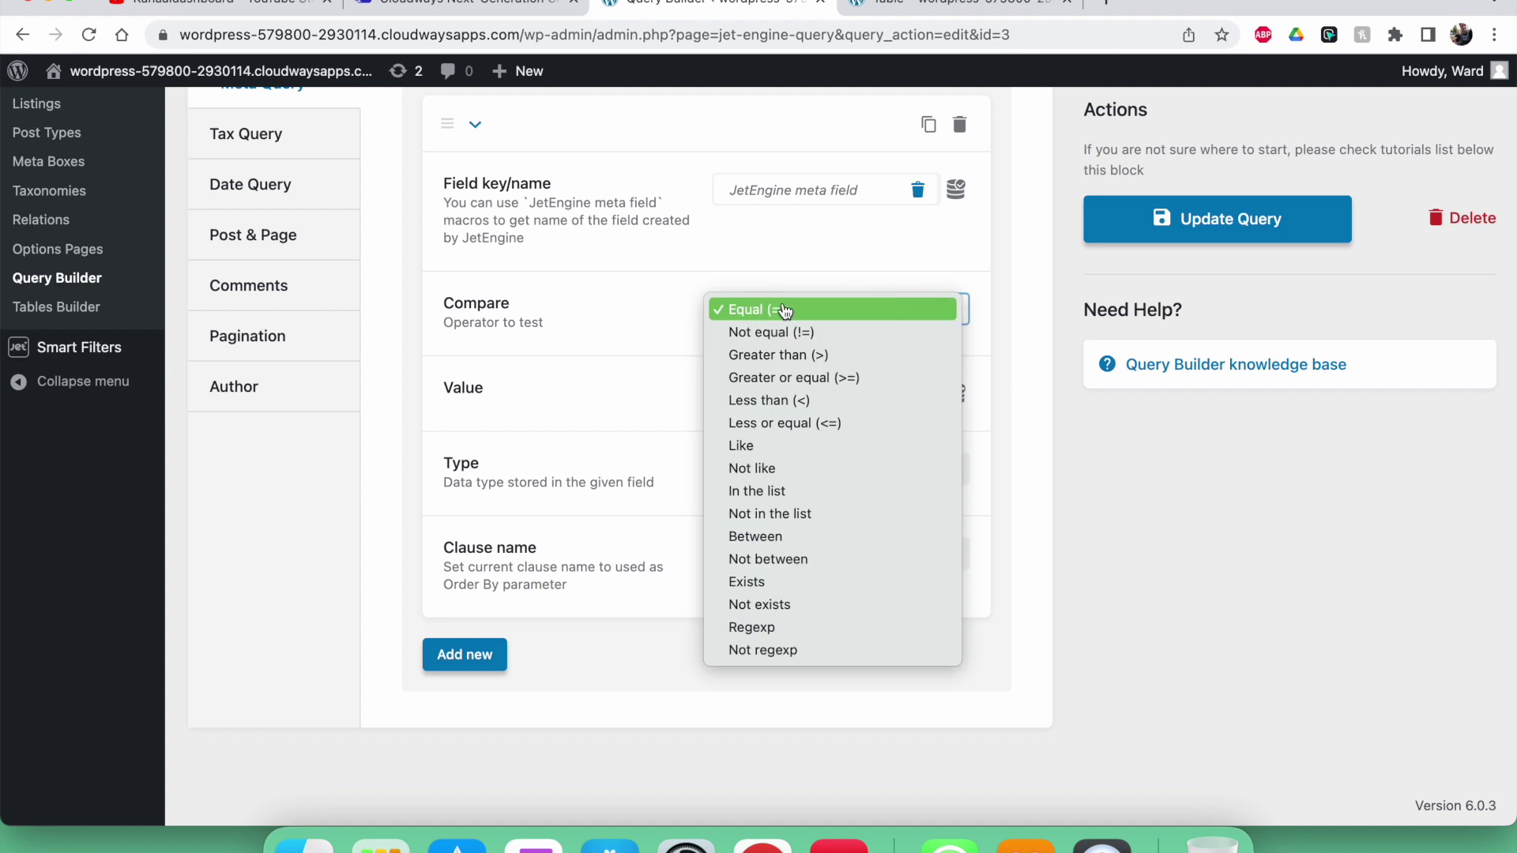
click(775, 378)
click(933, 4)
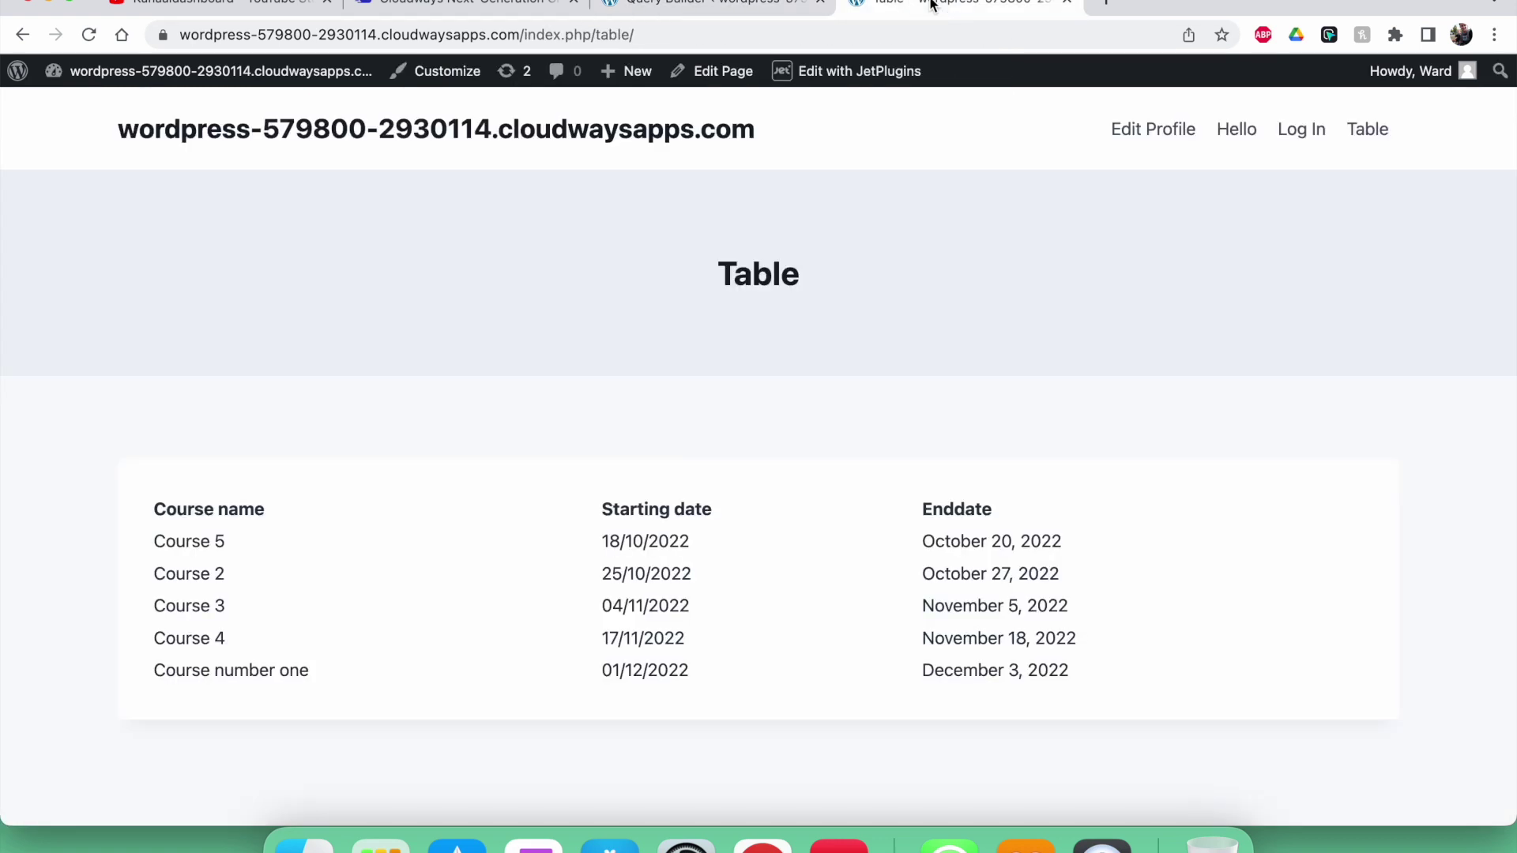
mouse_move(614, 542)
mouse_down()
mouse_move(674, 535)
mouse_move(610, 538)
mouse_up()
click(708, 6)
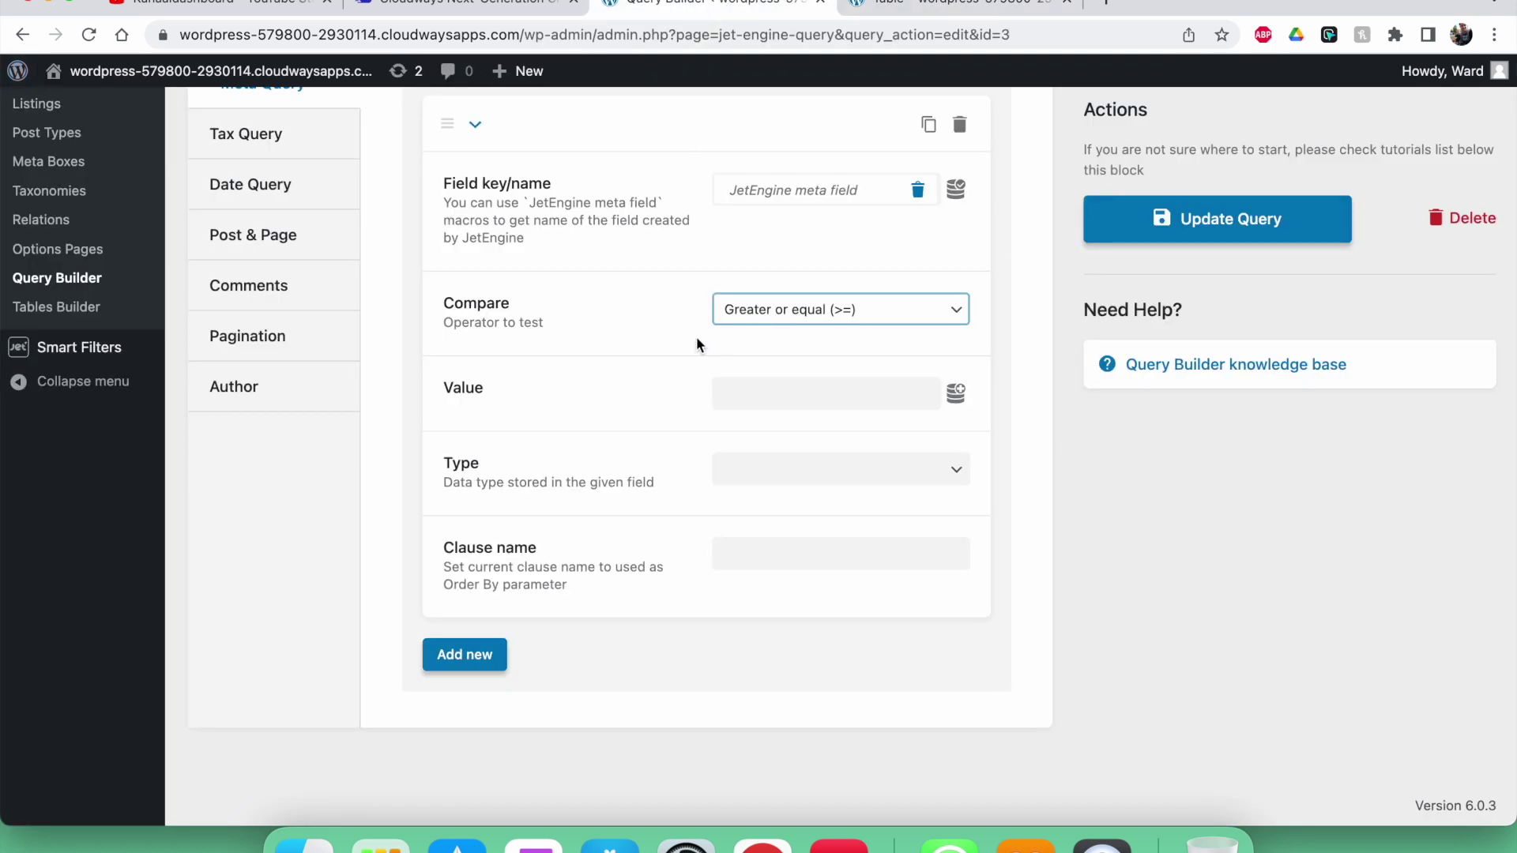
click(657, 346)
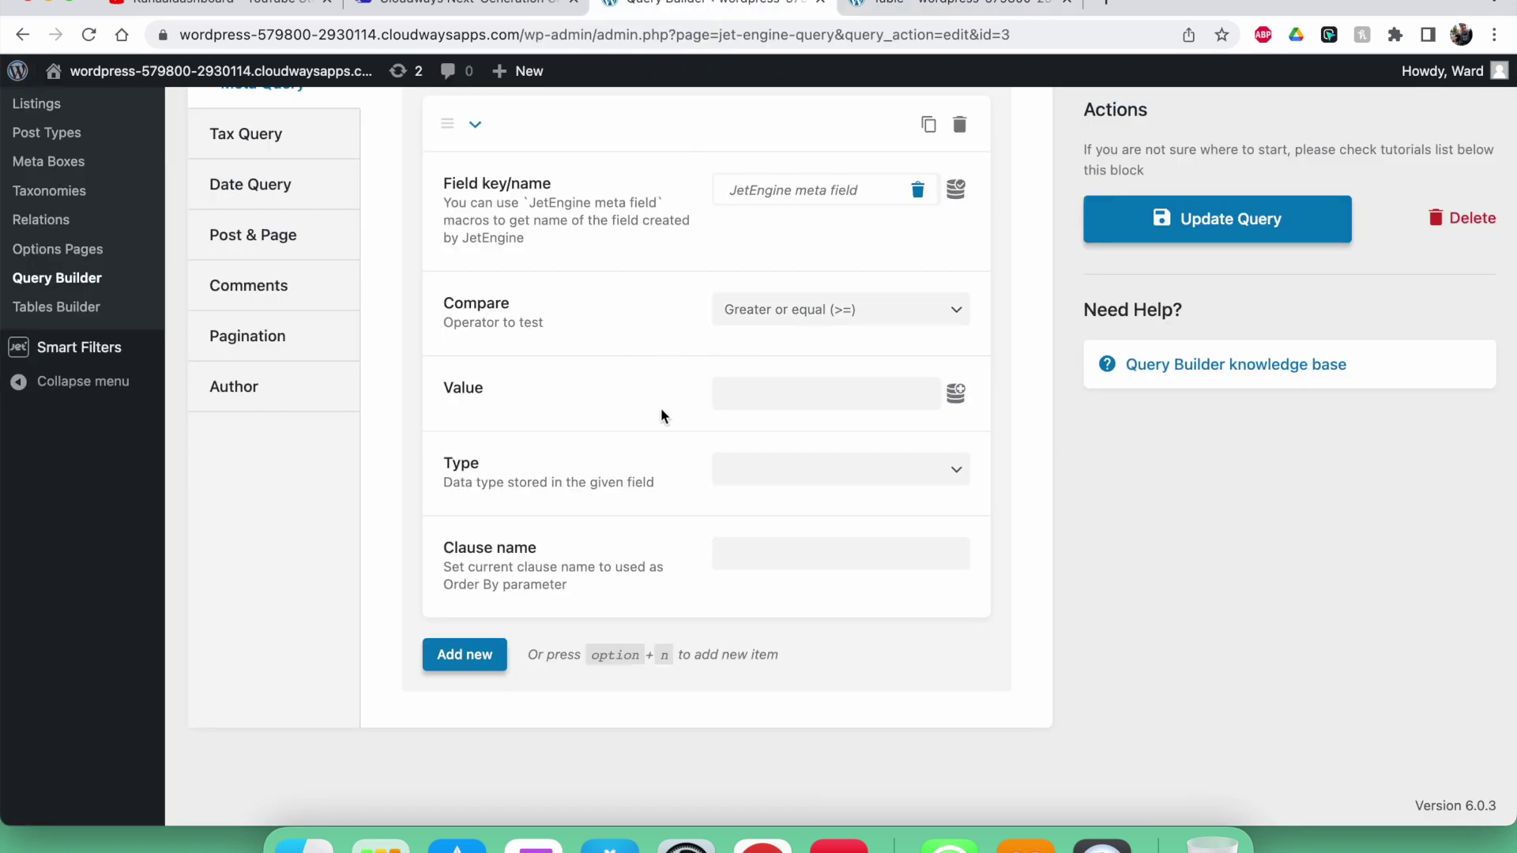
Set the clause's comparison Value to the Today macro.
click(727, 393)
click(956, 393)
click(926, 389)
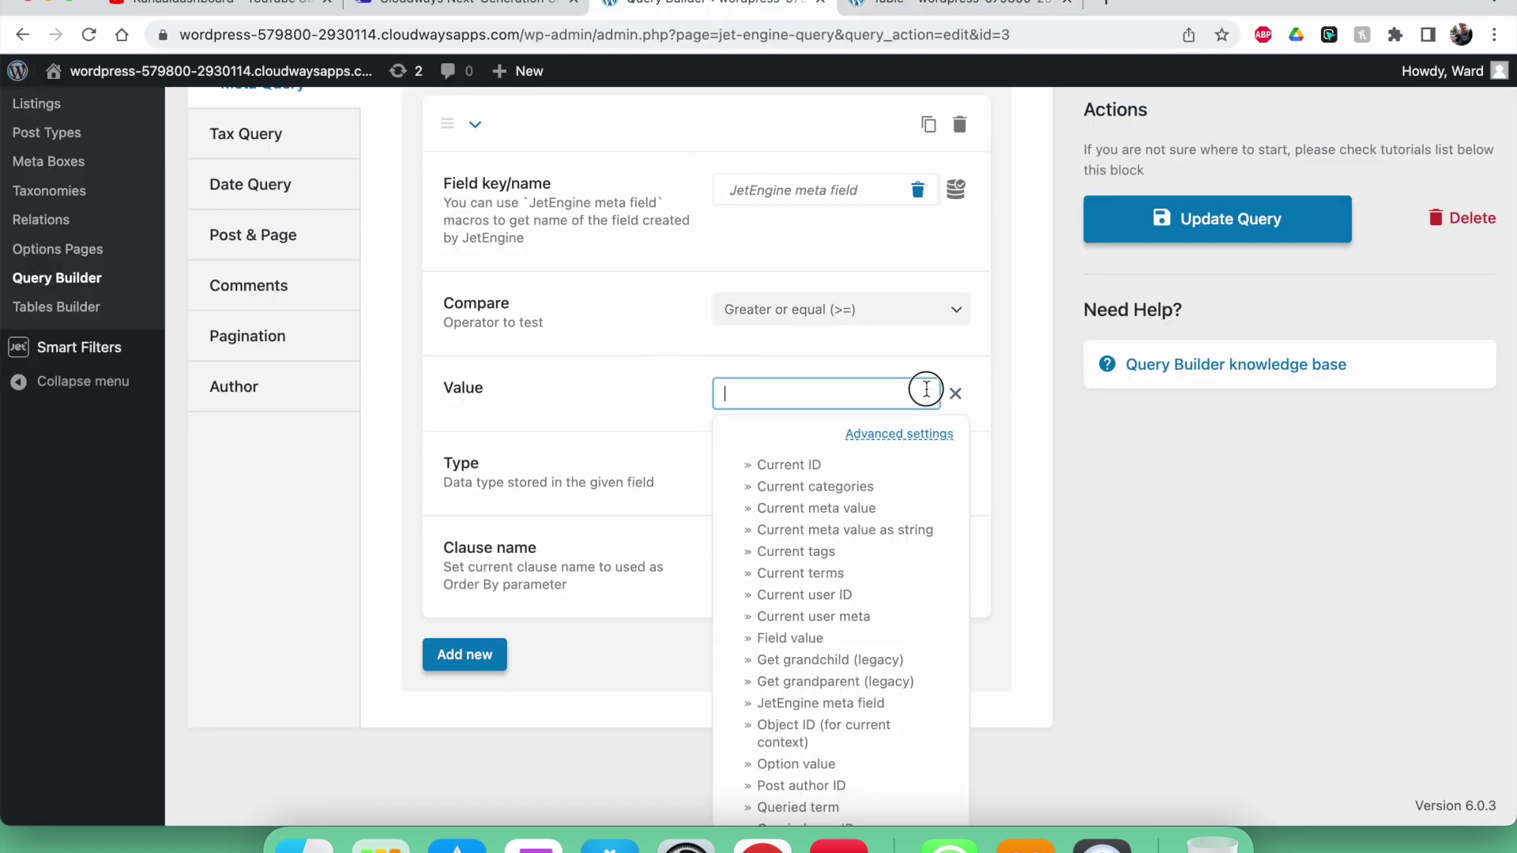
click(955, 392)
click(959, 396)
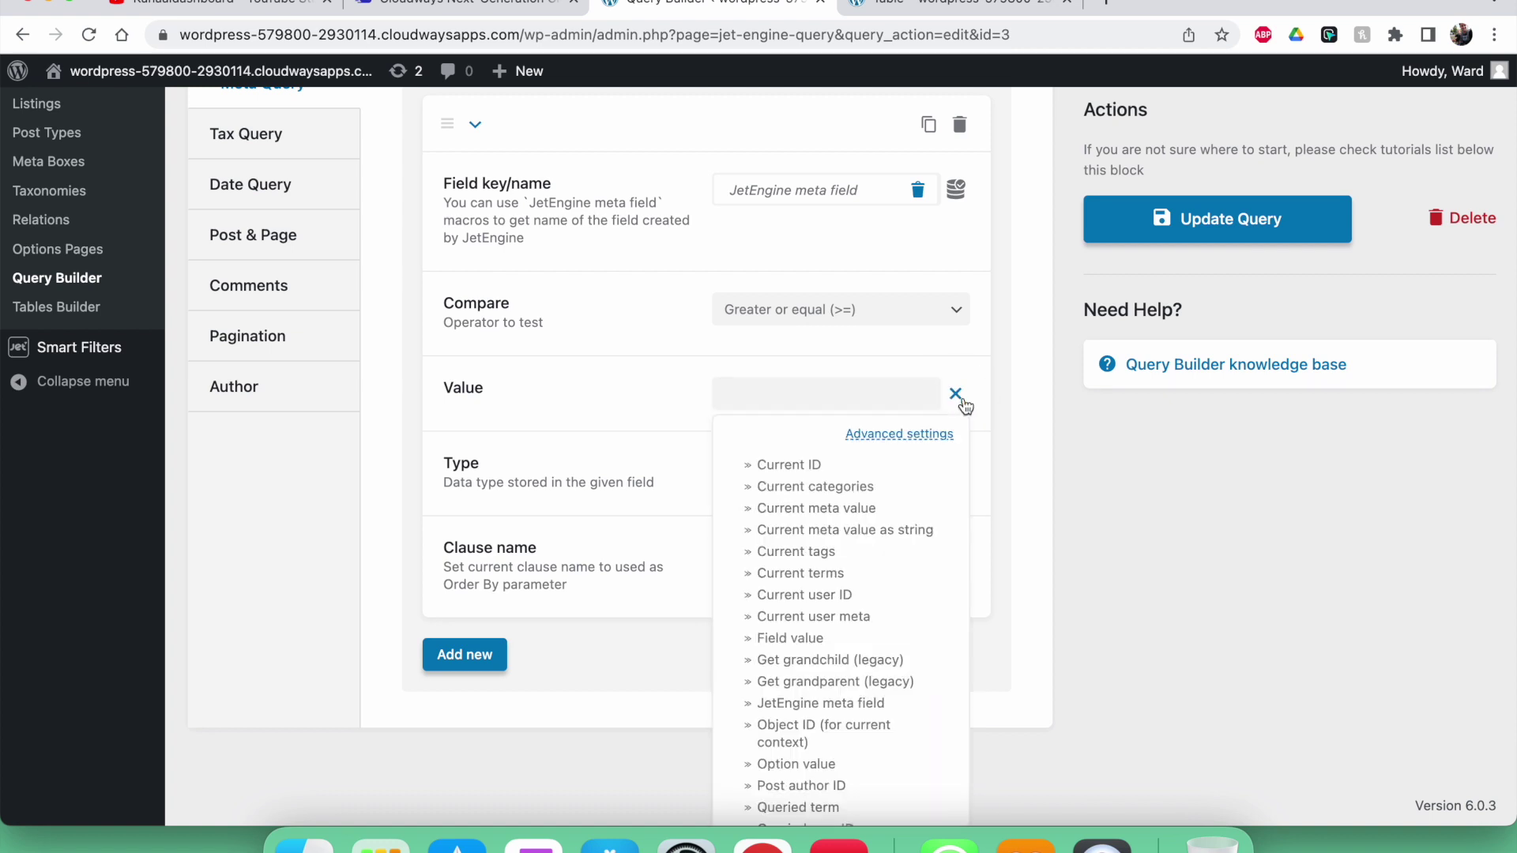
scroll(874, 474, down, 5)
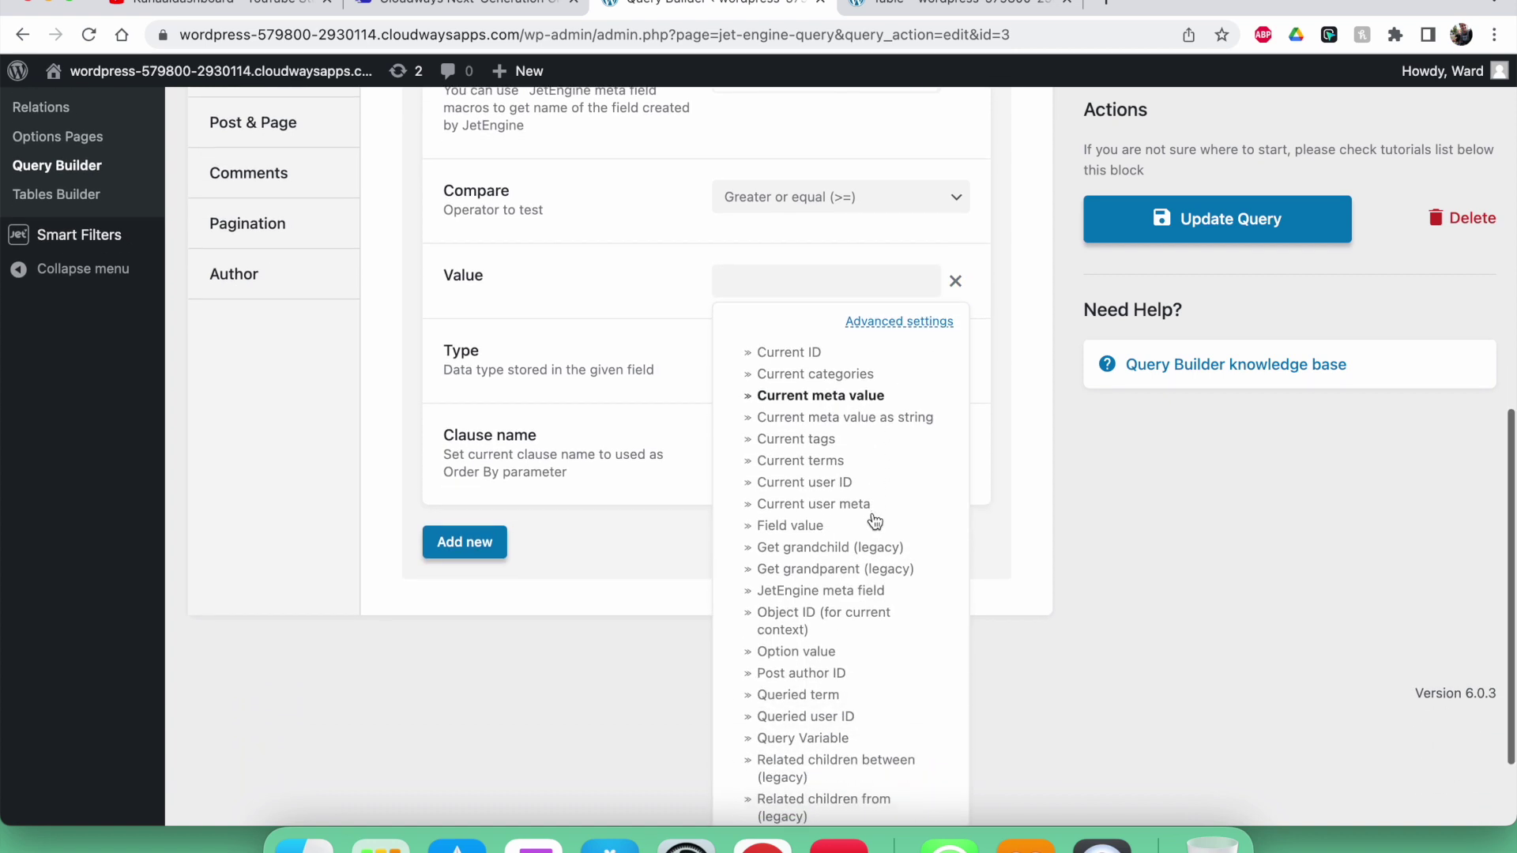
scroll(875, 521, down, 1)
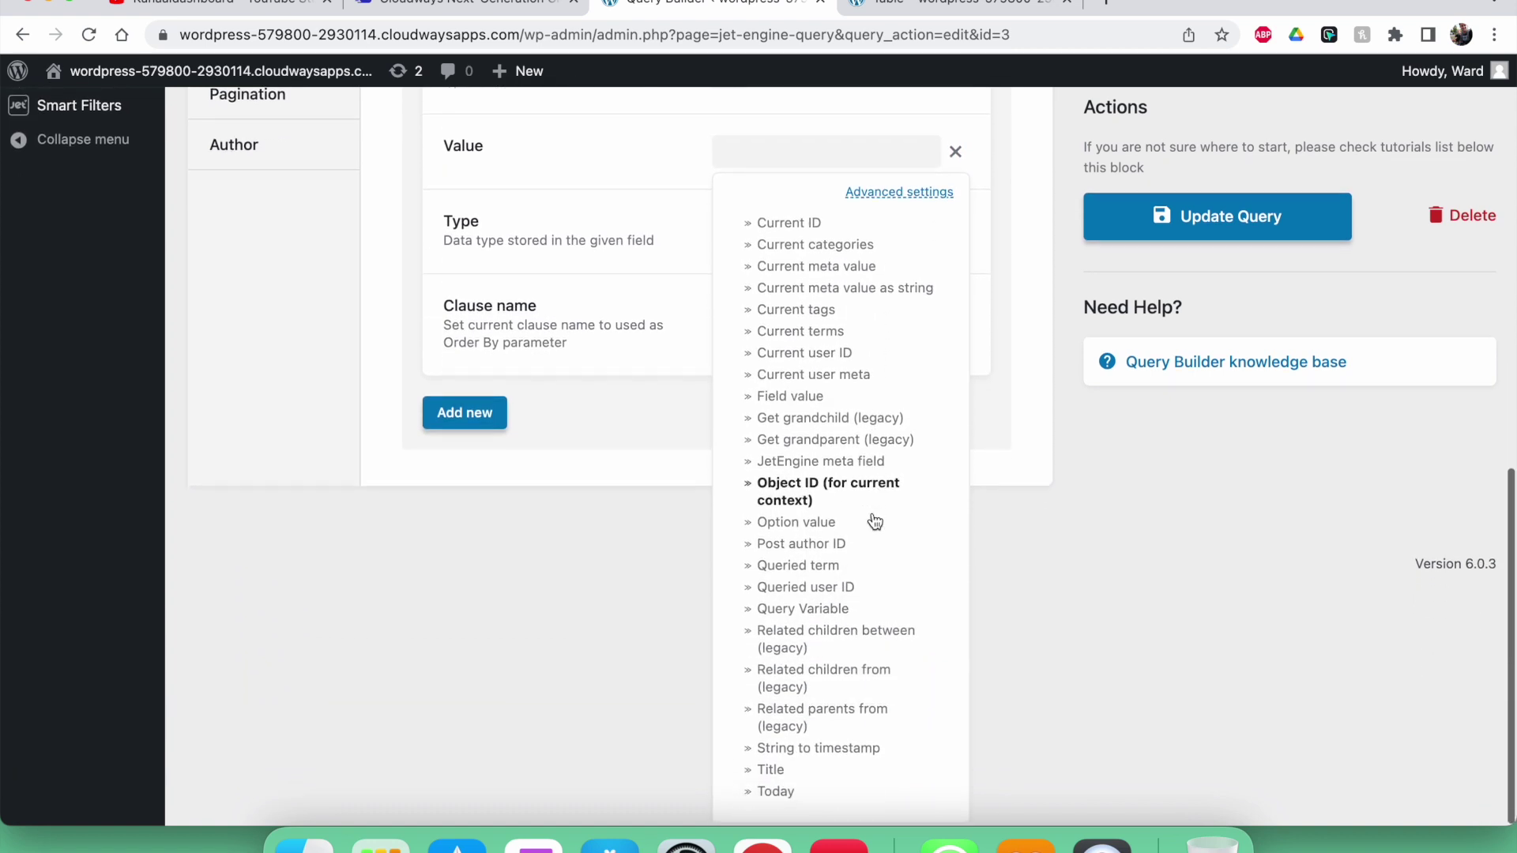
click(770, 798)
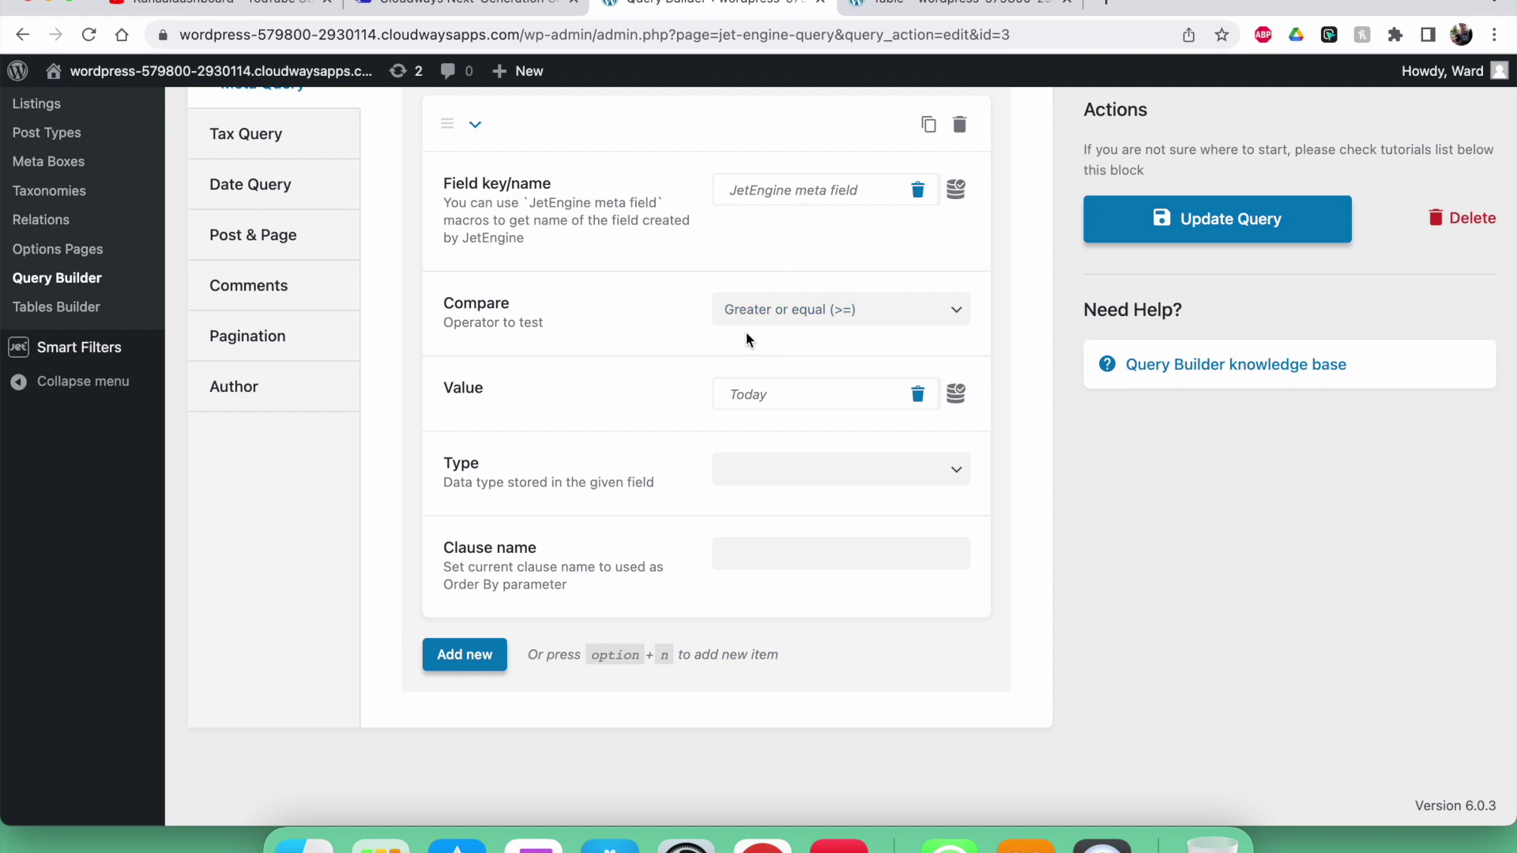
Set Type to Timestamp, name the clause 'Update by date', and save the query.
click(766, 474)
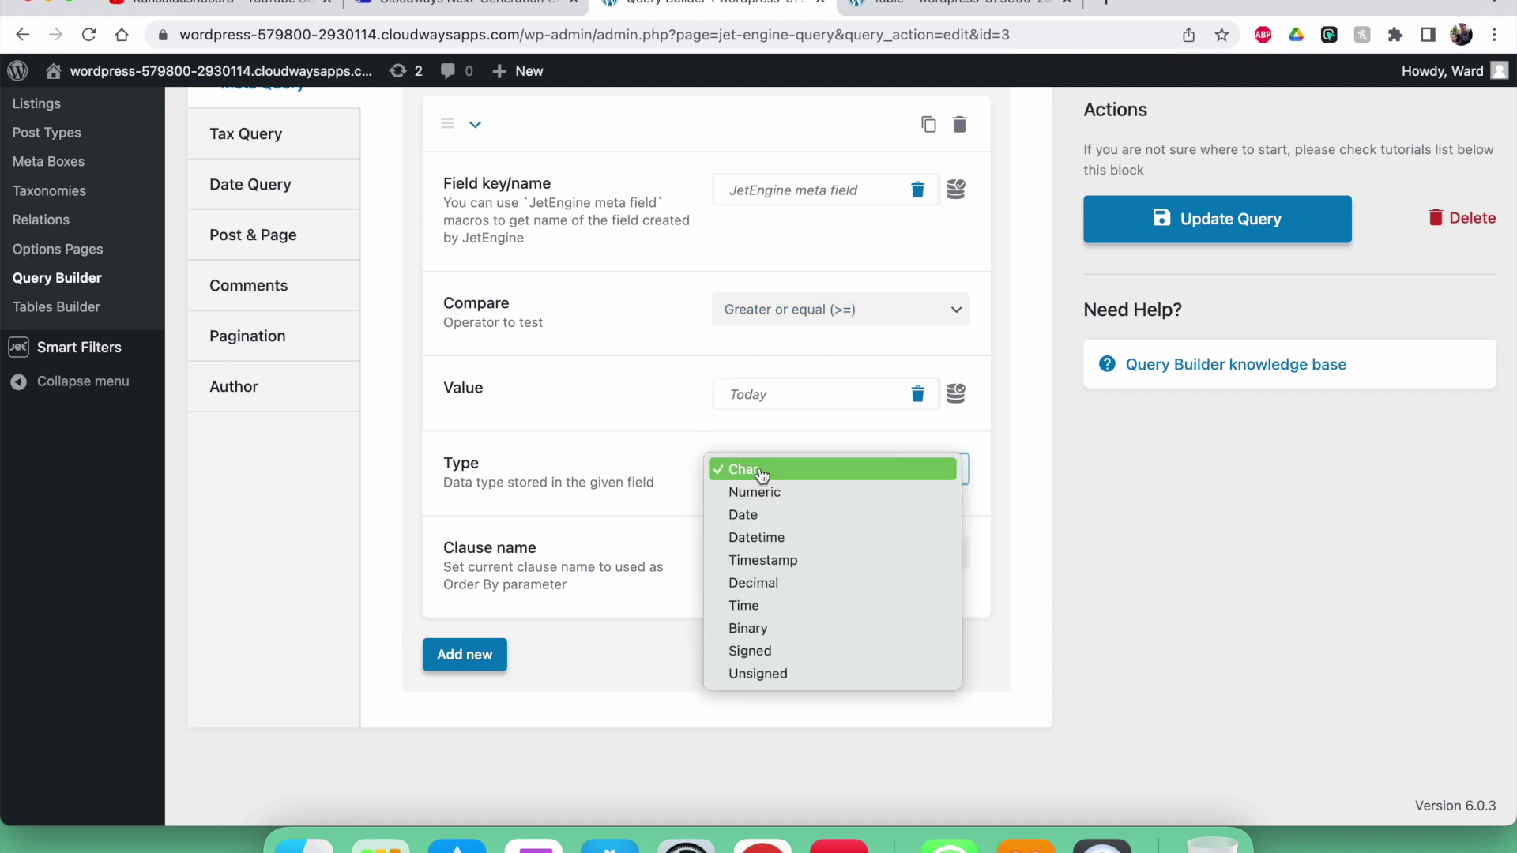
click(769, 569)
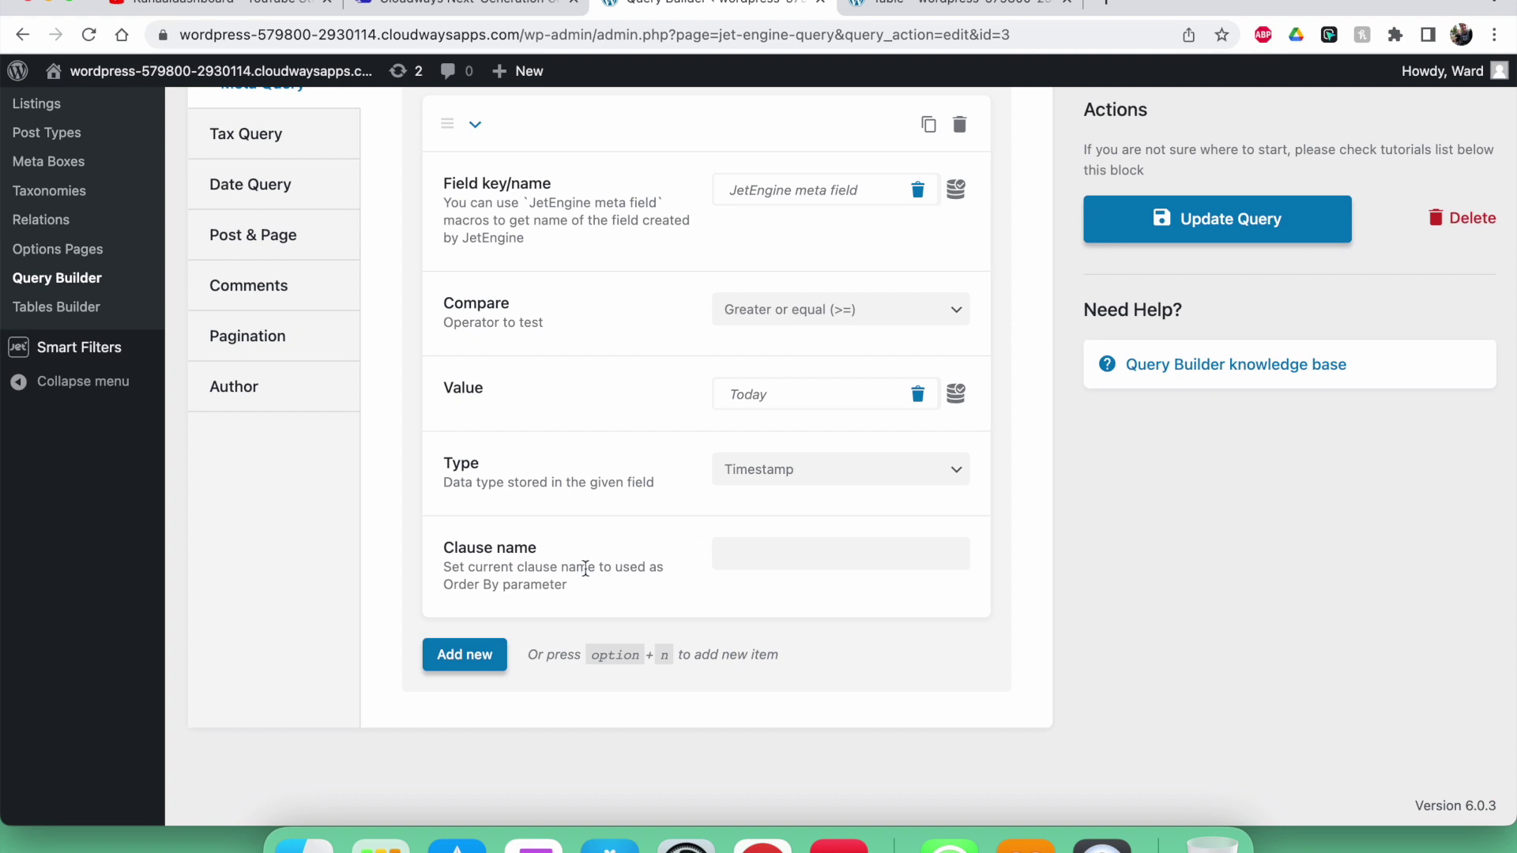
click(749, 557)
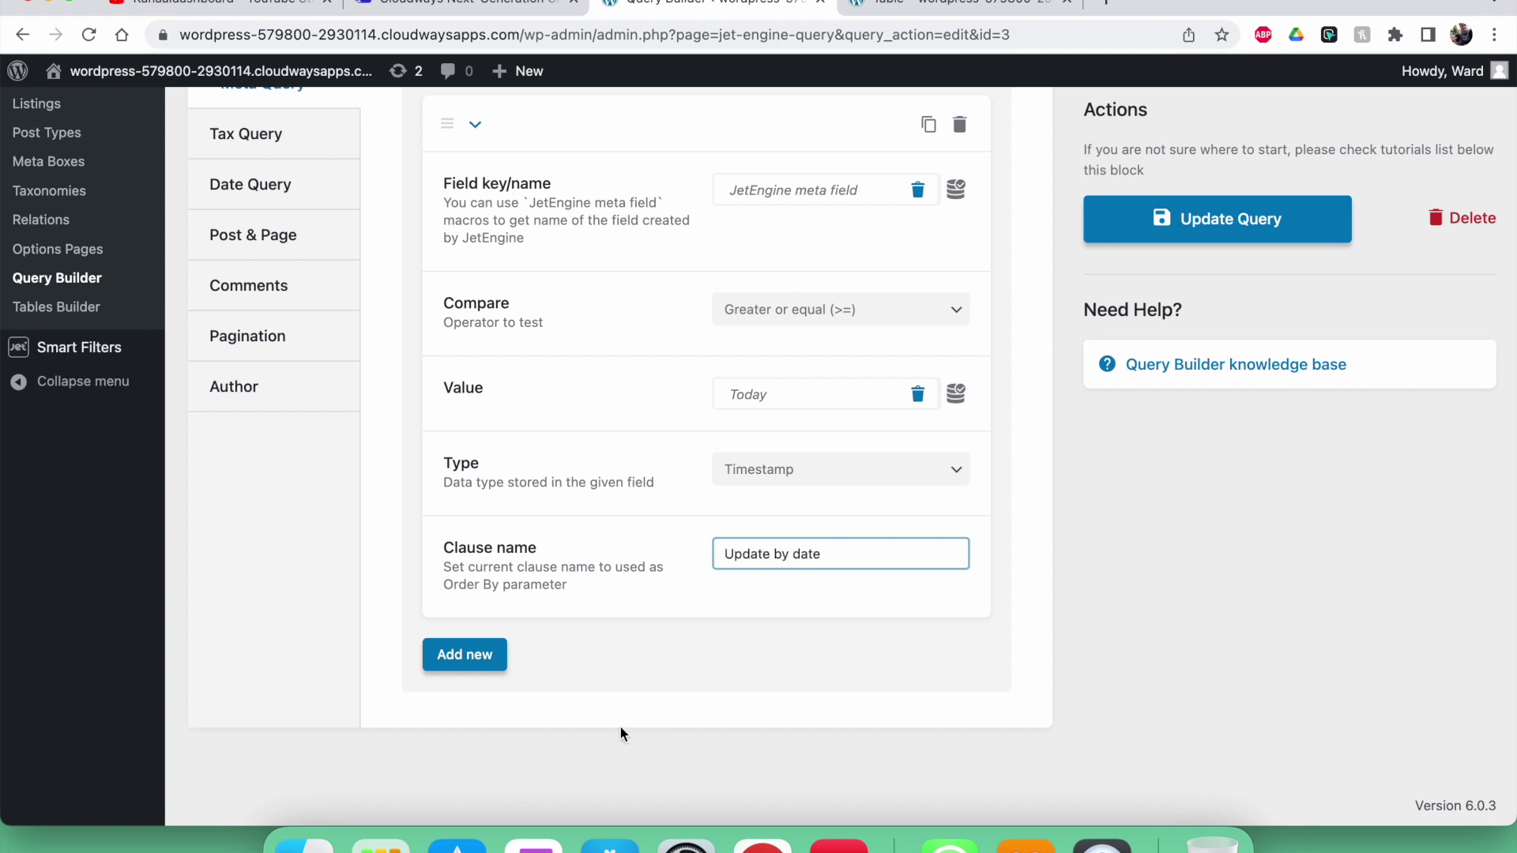
click(1185, 219)
scroll(1037, 245, up, 10)
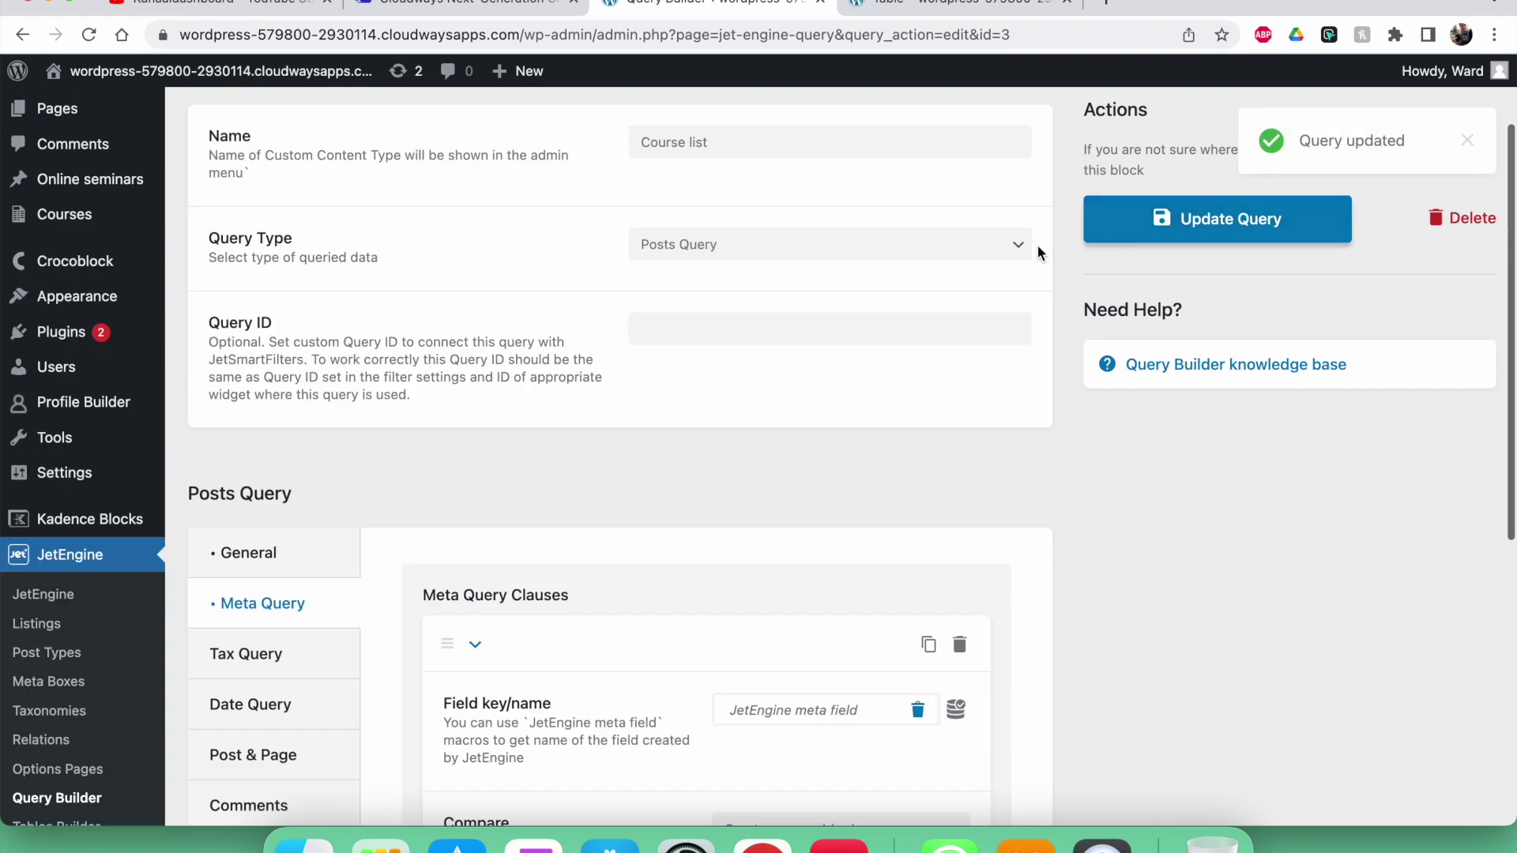
Replace the existing meta_value_num sorting rule with a new sorting rule.
scroll(376, 508, down, 2)
click(284, 593)
scroll(513, 553, down, 4)
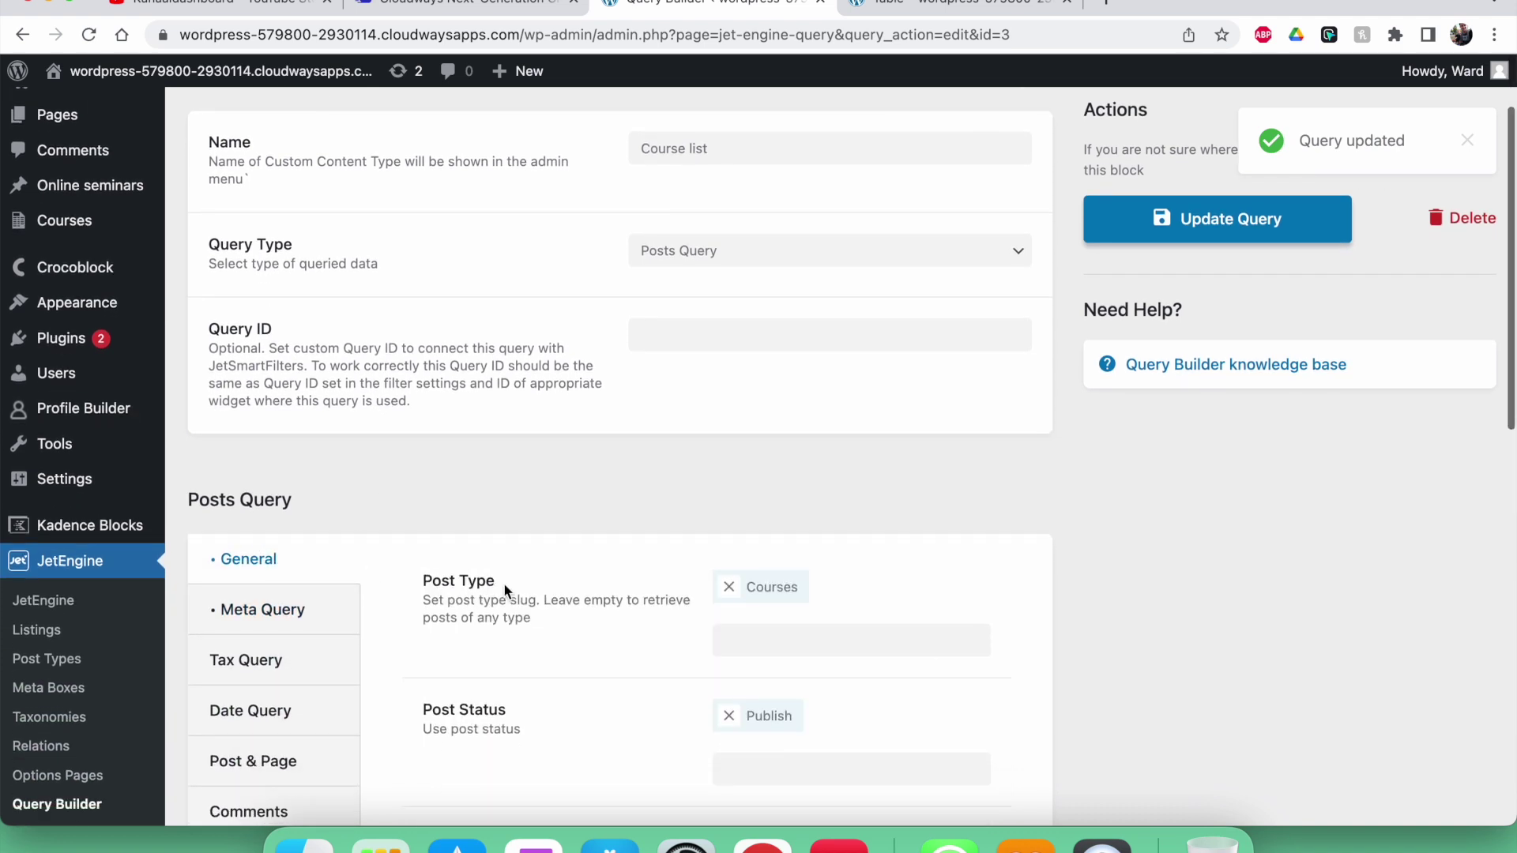
scroll(547, 490, down, 5)
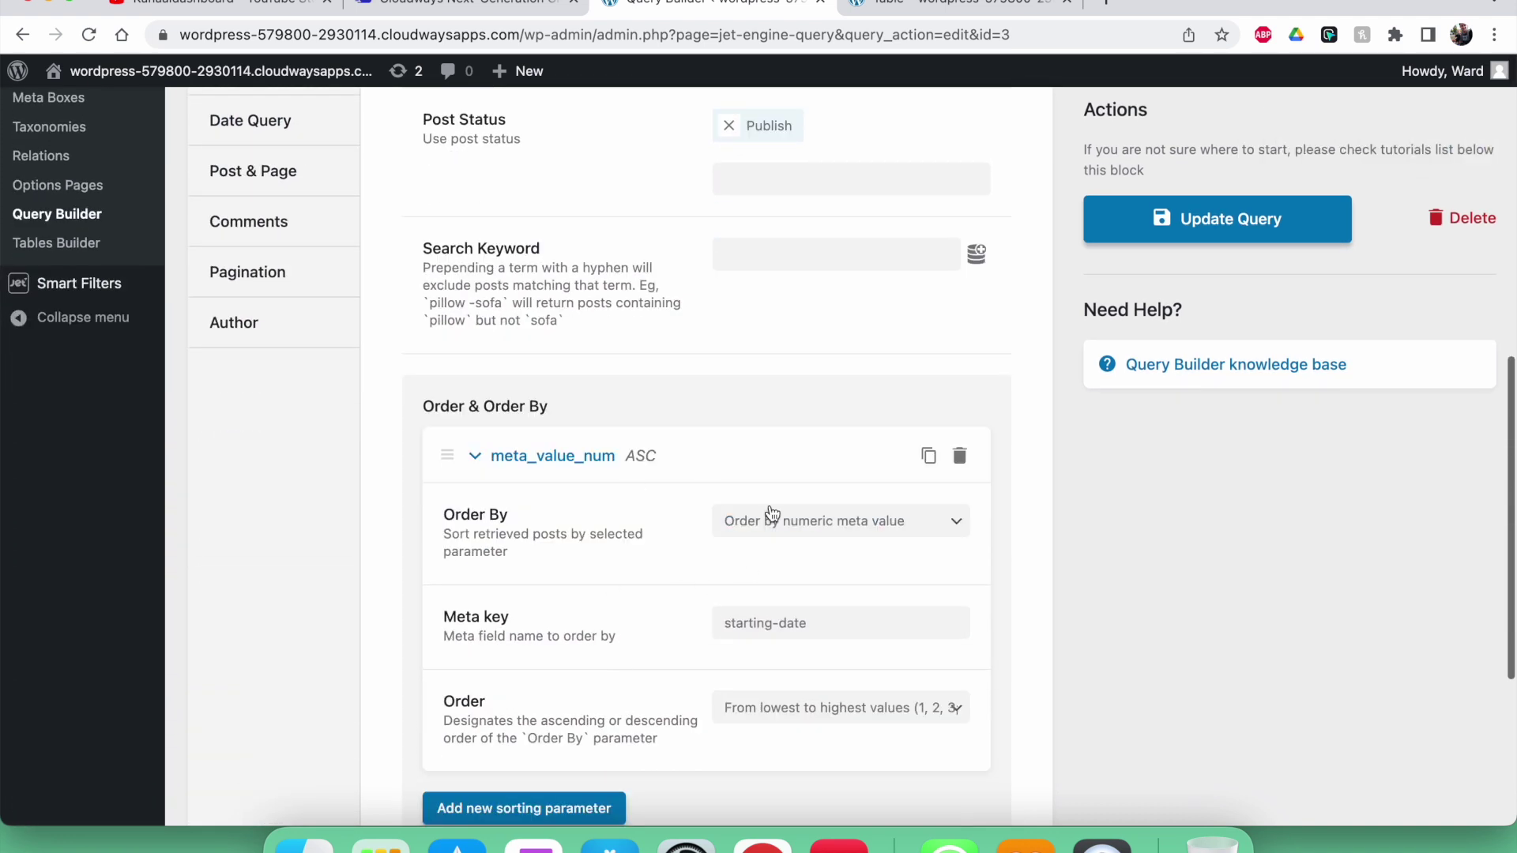
click(960, 456)
click(945, 427)
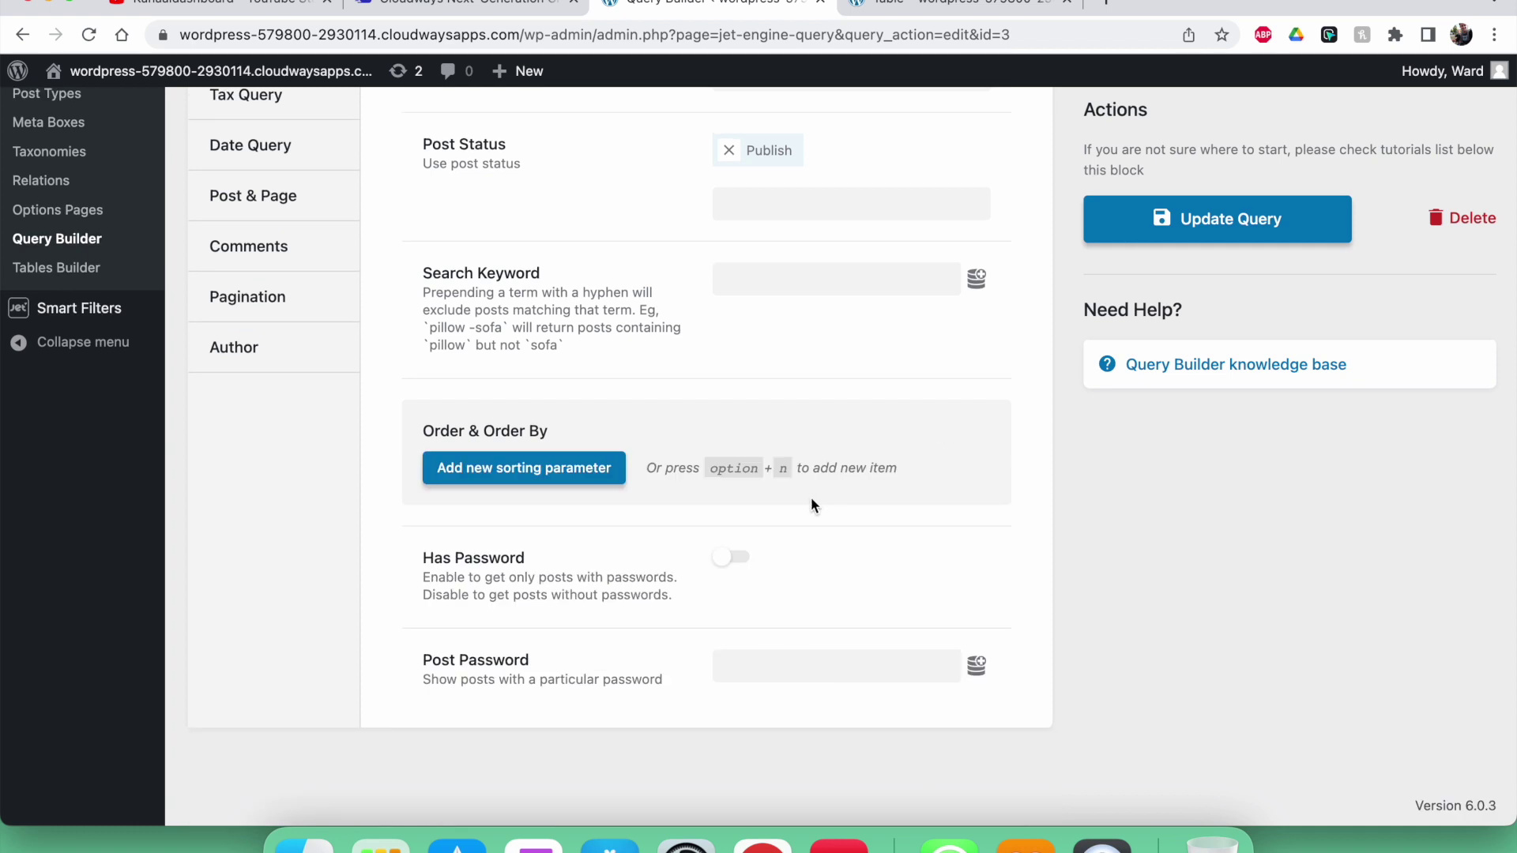
click(602, 472)
Order by the 'Update by date' meta clause, lowest to highest, and save the query.
click(728, 548)
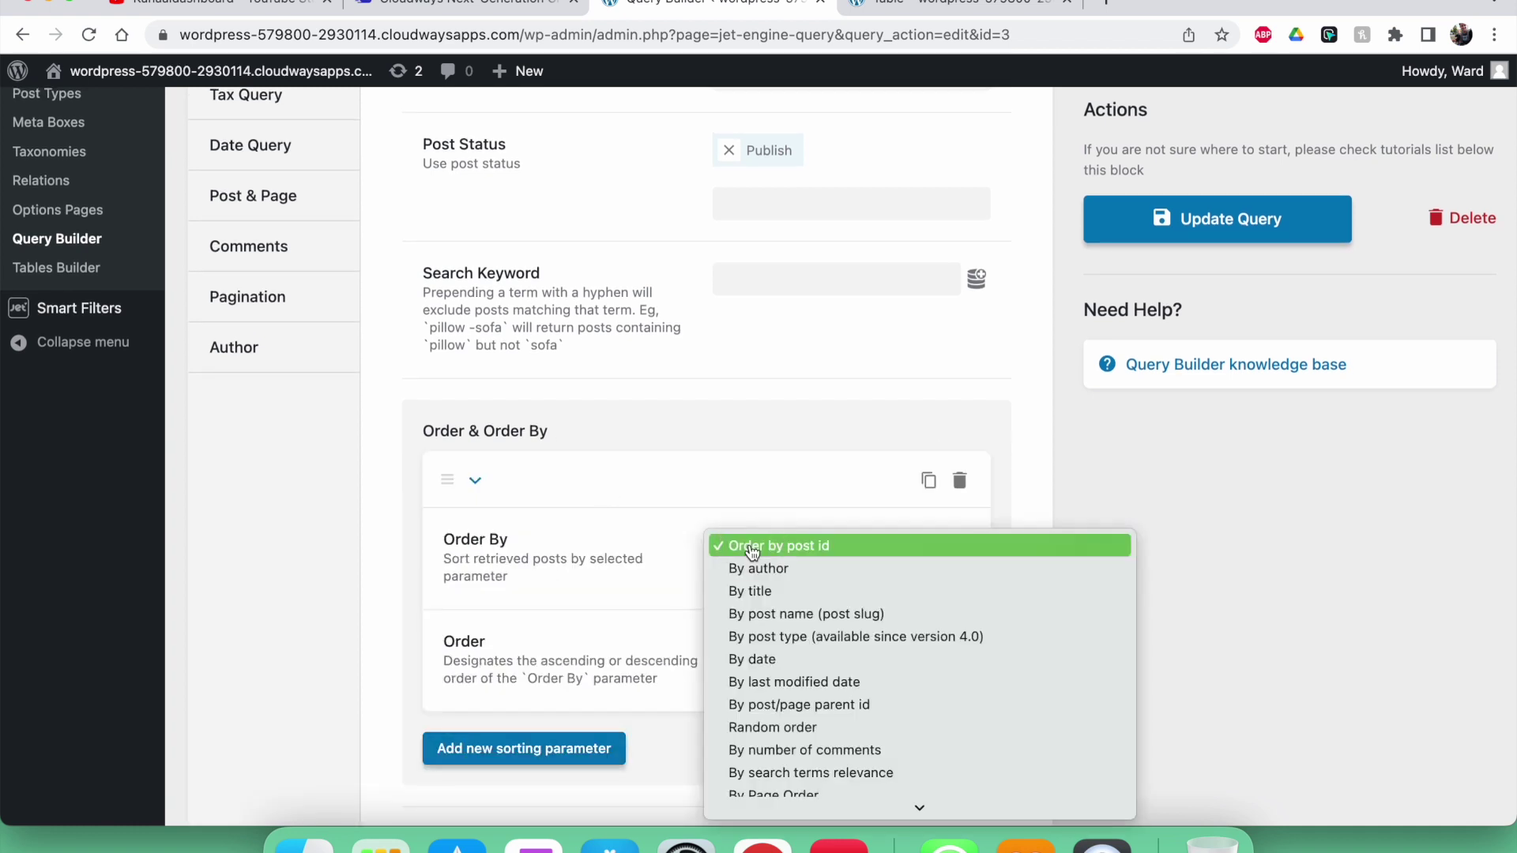
scroll(779, 647, down, 3)
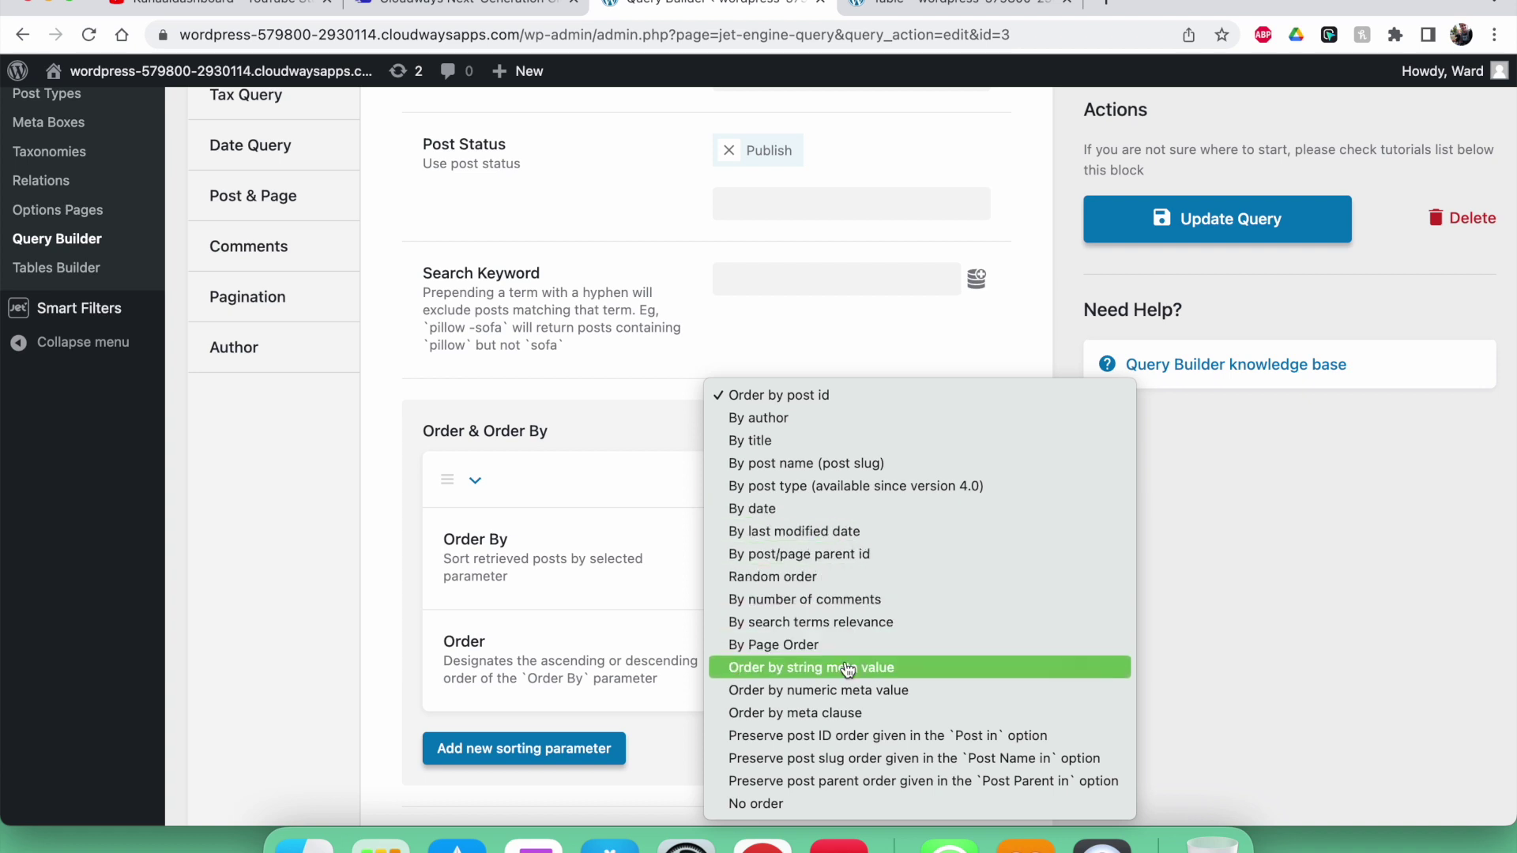
click(820, 721)
click(763, 661)
click(789, 658)
scroll(620, 701, down, 5)
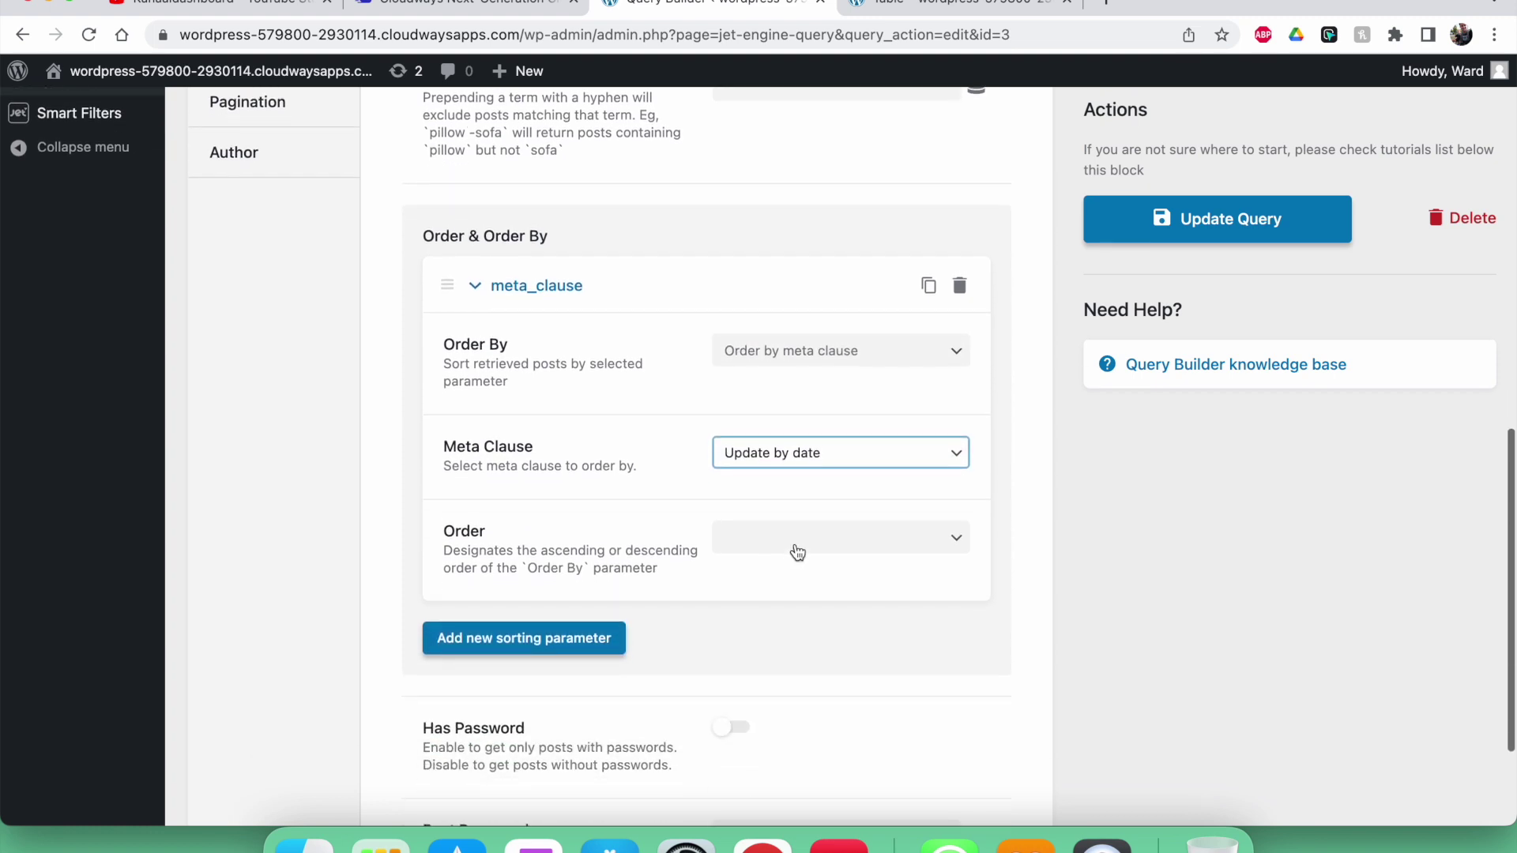
click(794, 557)
click(799, 443)
click(1153, 220)
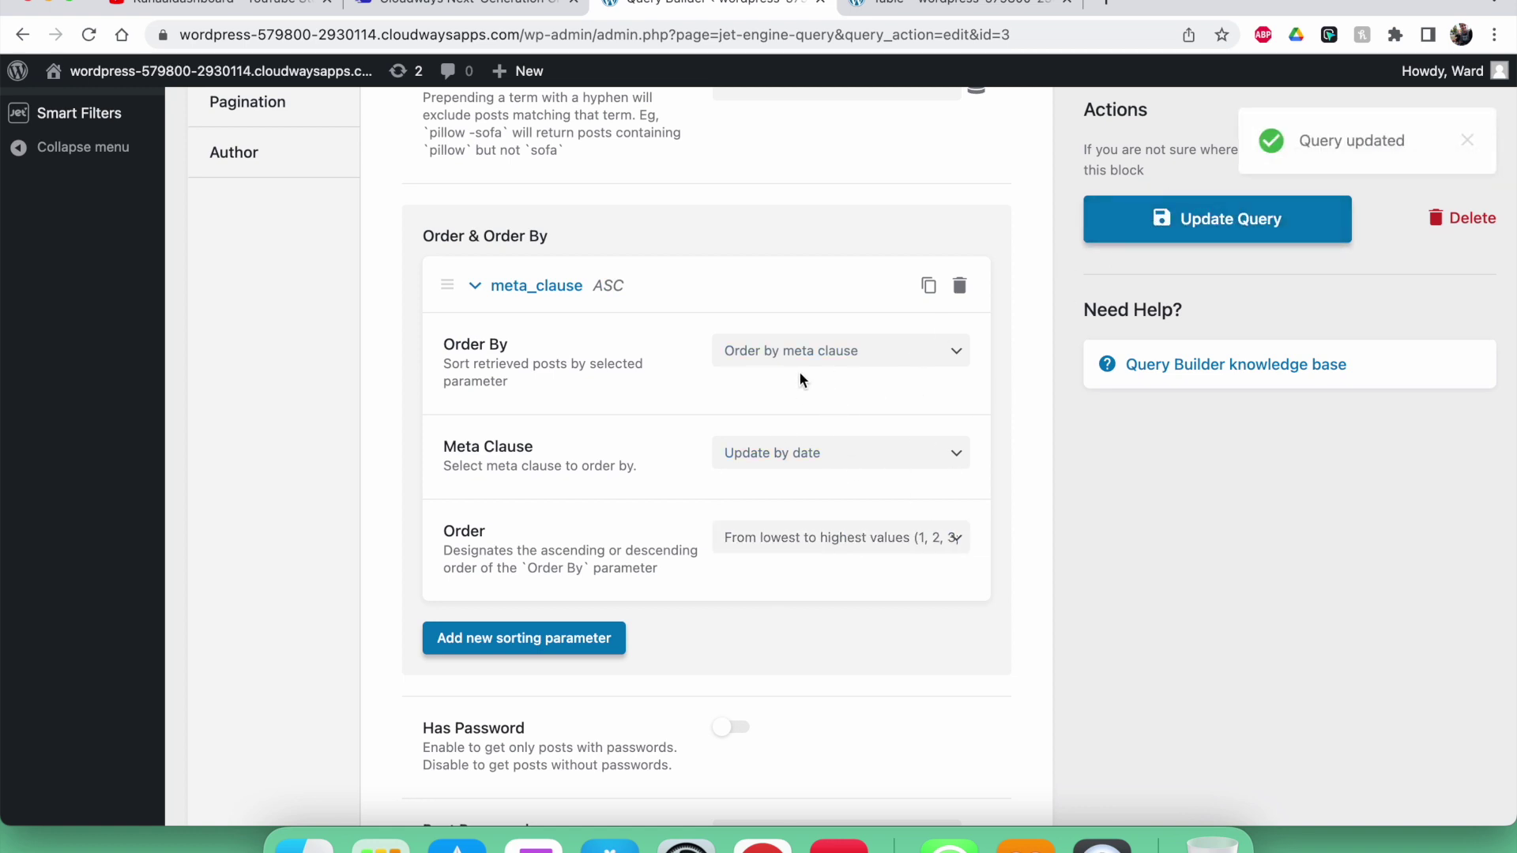
scroll(799, 379, up, 1)
click(882, 11)
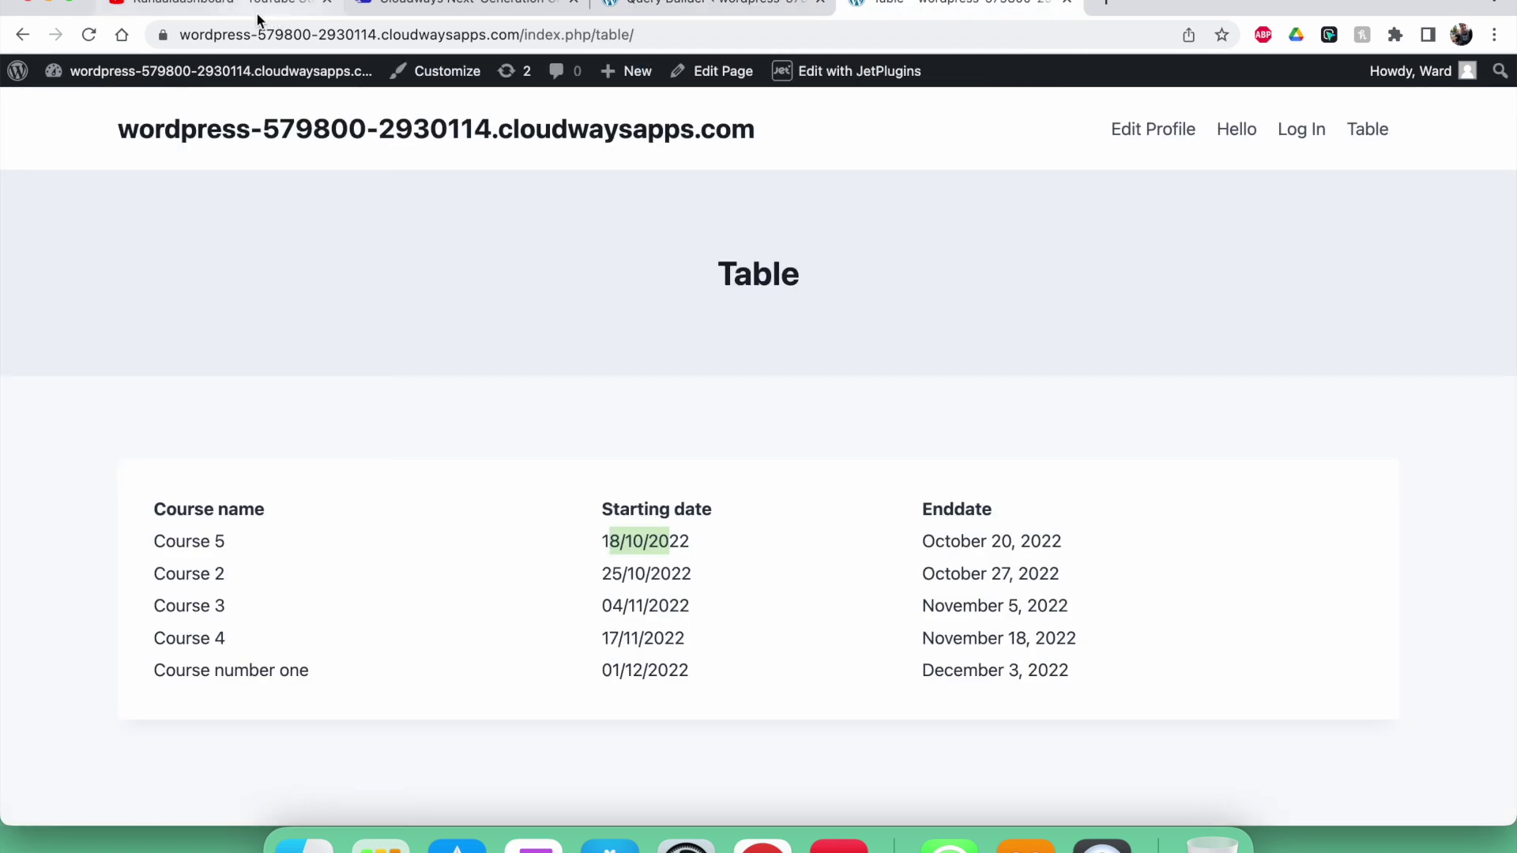
Reload the Table page, find it now lists no courses, and return to the meta clause.
click(92, 37)
click(93, 37)
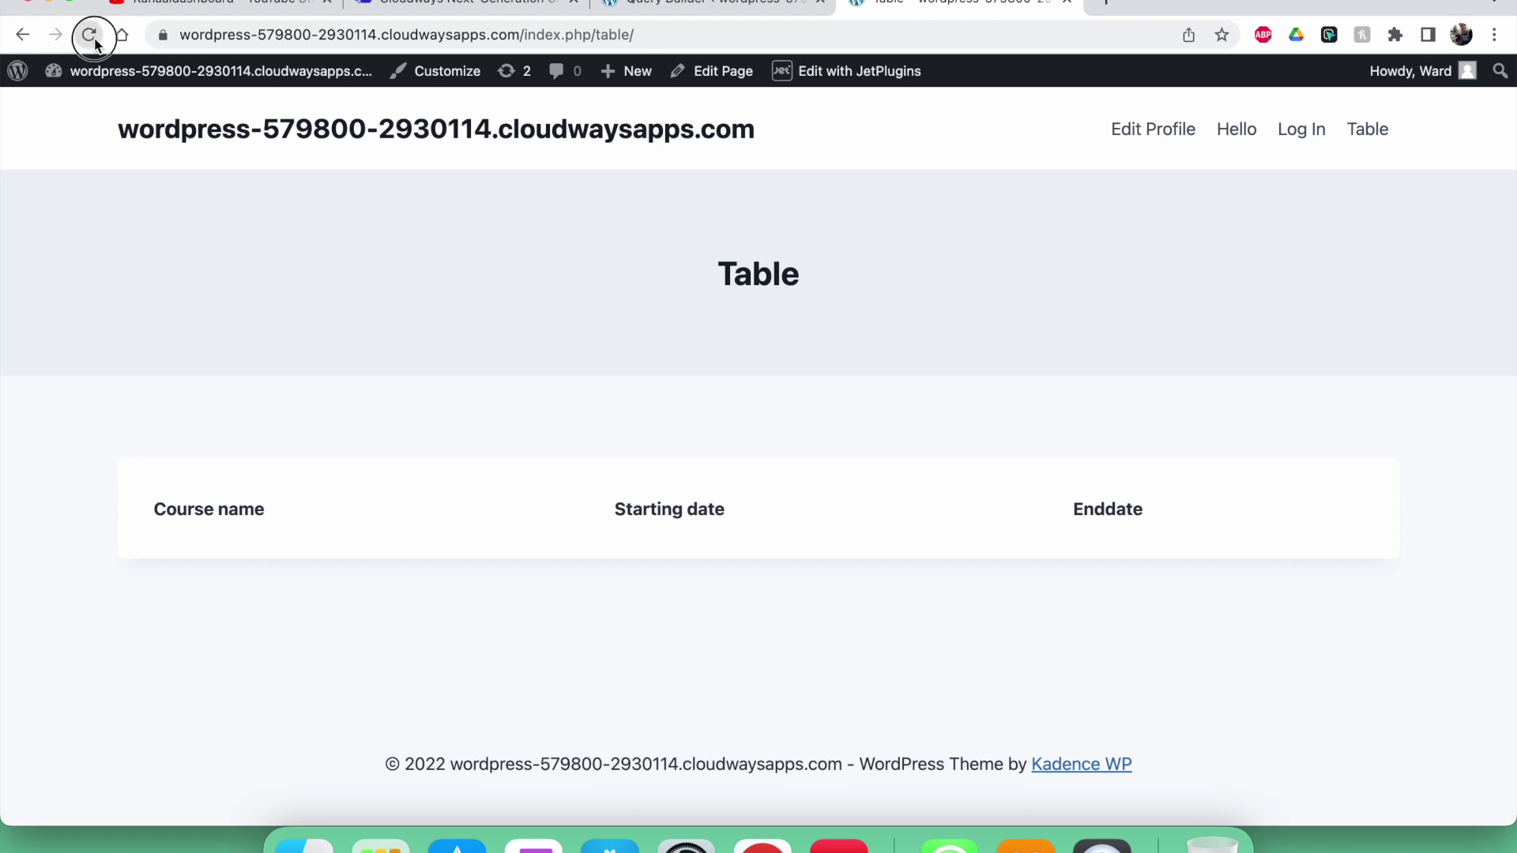
click(670, 4)
scroll(746, 249, down, 3)
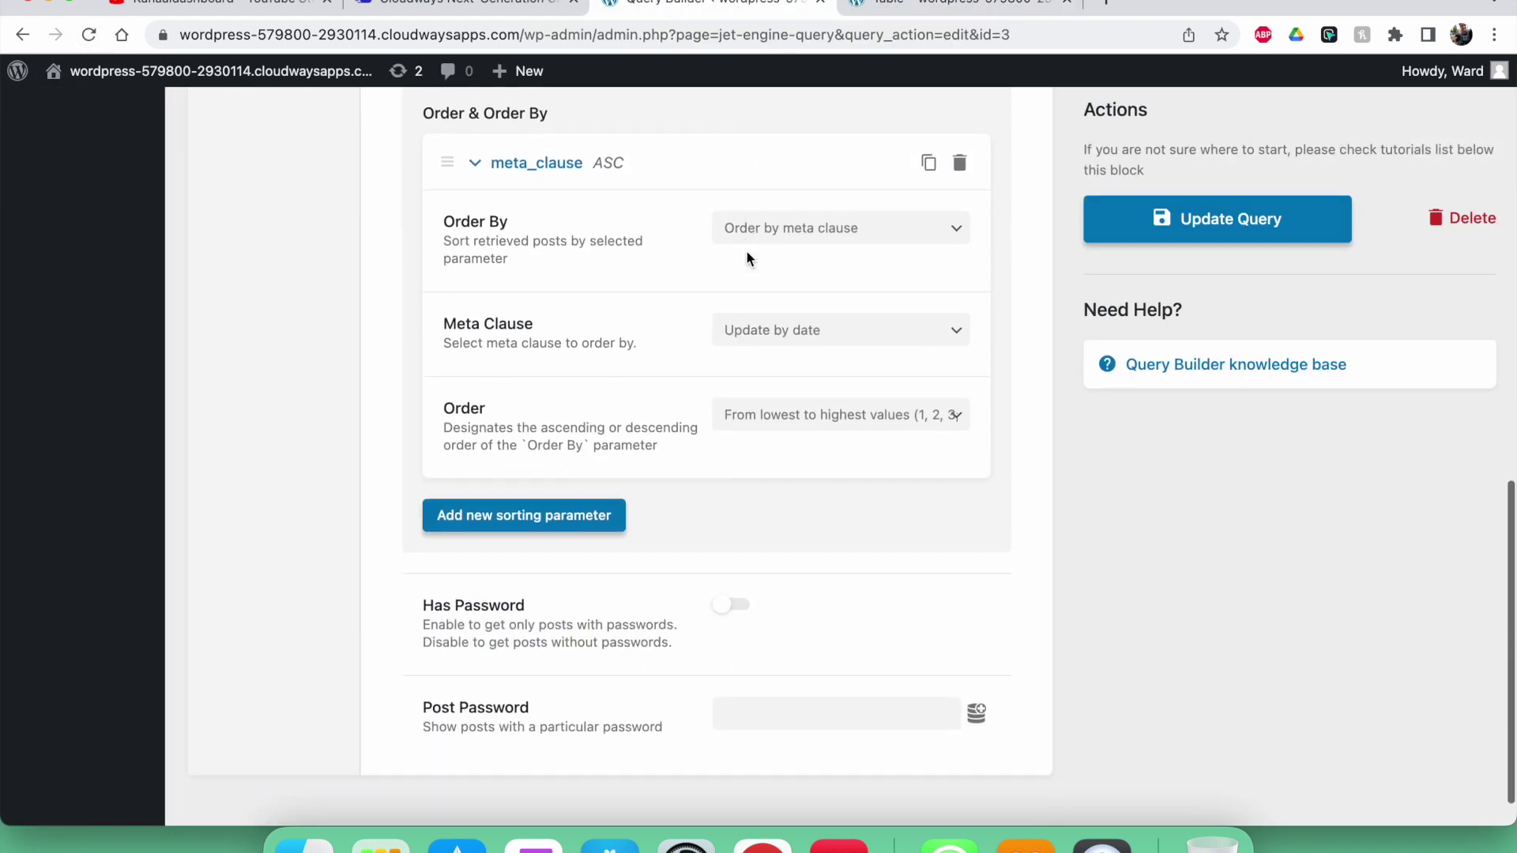
scroll(745, 250, up, 5)
scroll(745, 250, up, 2)
scroll(750, 260, down, 2)
scroll(750, 257, up, 10)
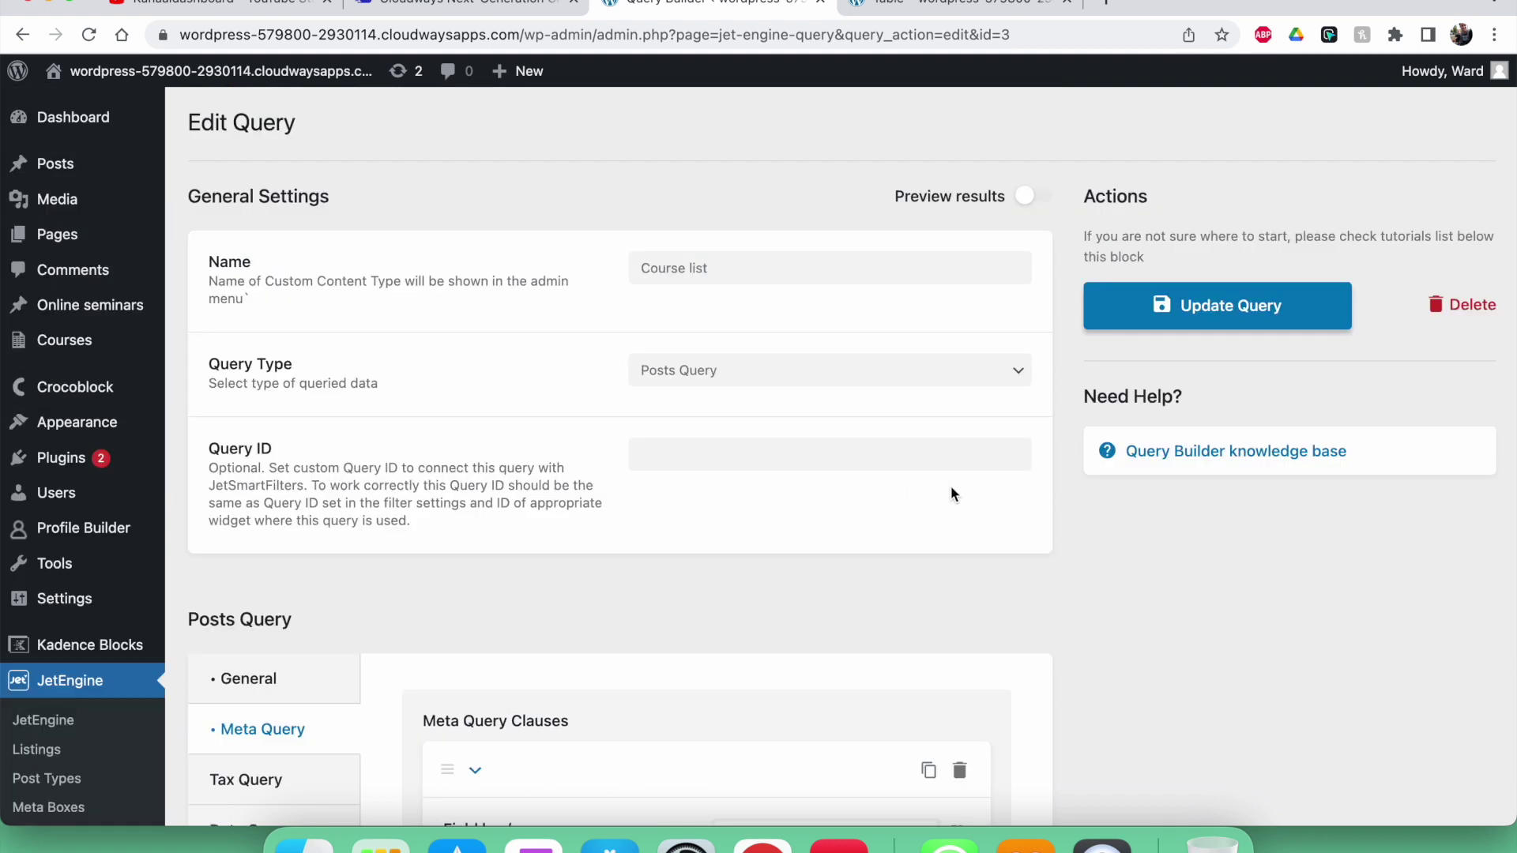
scroll(951, 485, down, 3)
scroll(953, 495, down, 1)
scroll(951, 490, down, 6)
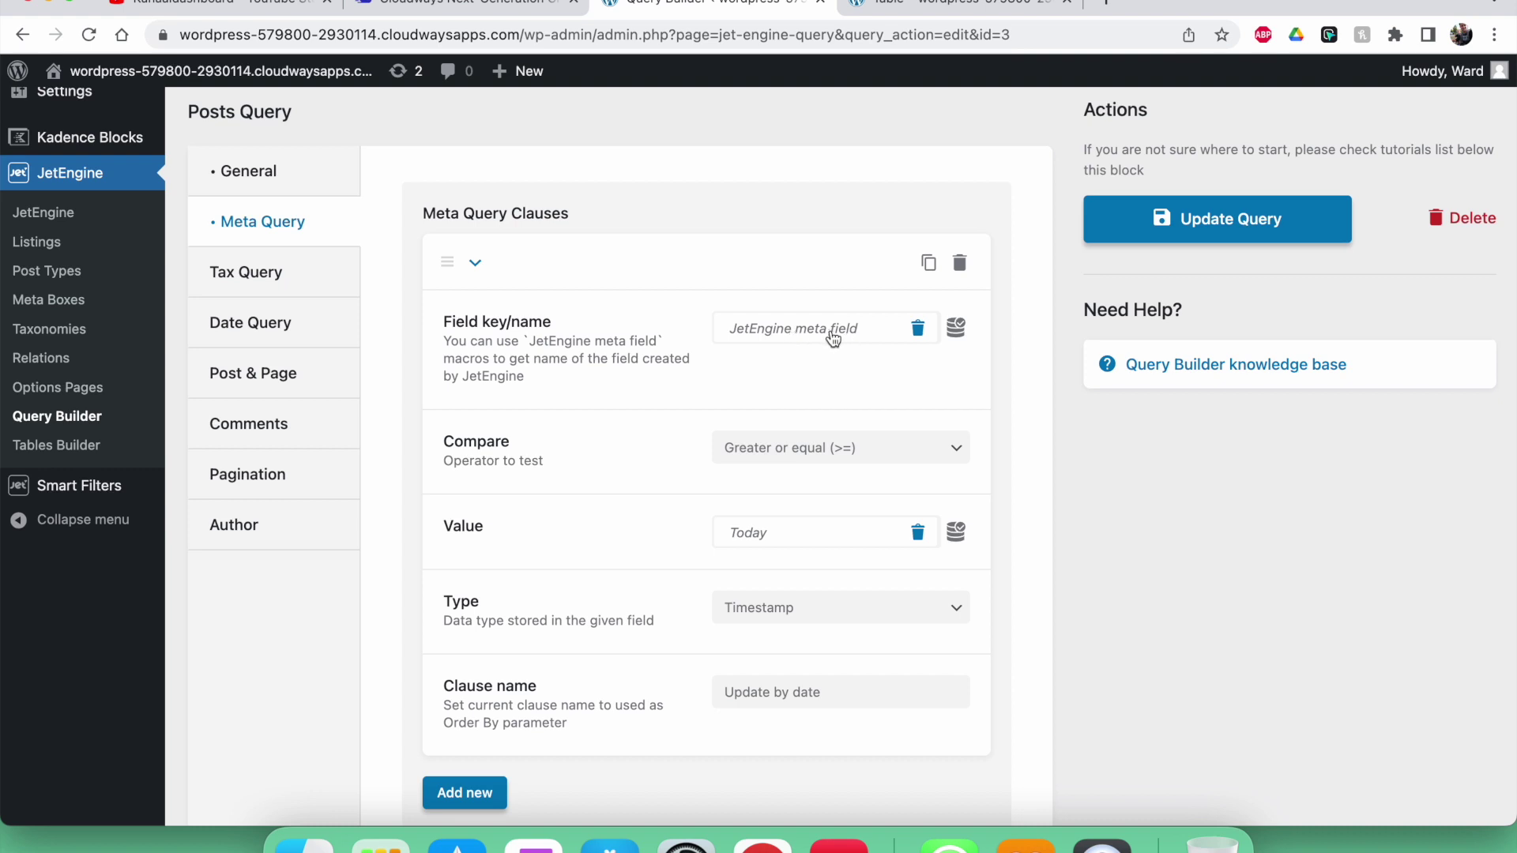
Reapply the Field key macro with Return left as Field name/key/ID.
click(832, 338)
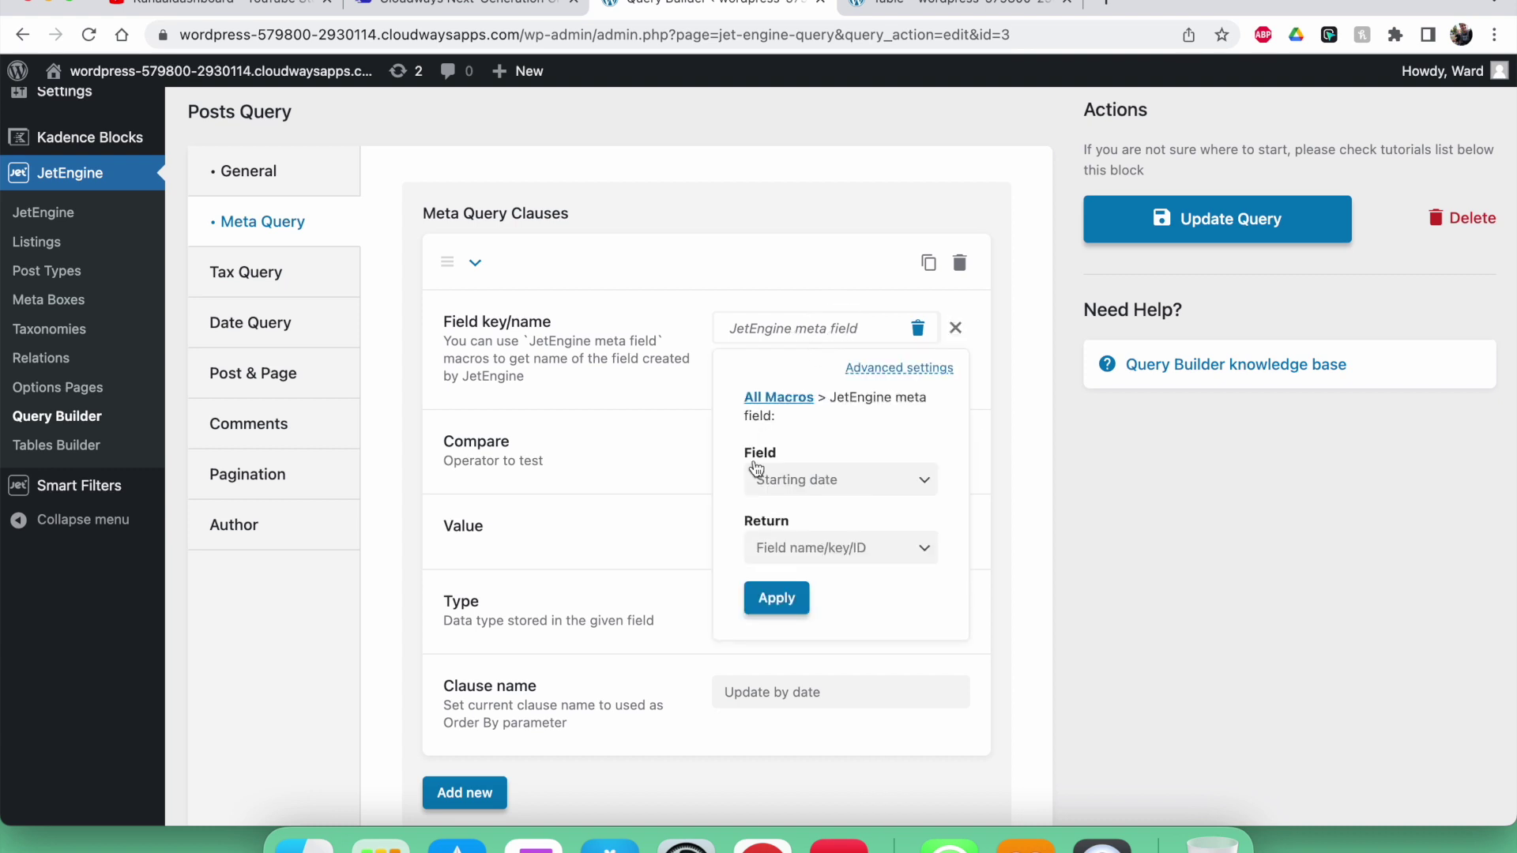
click(771, 551)
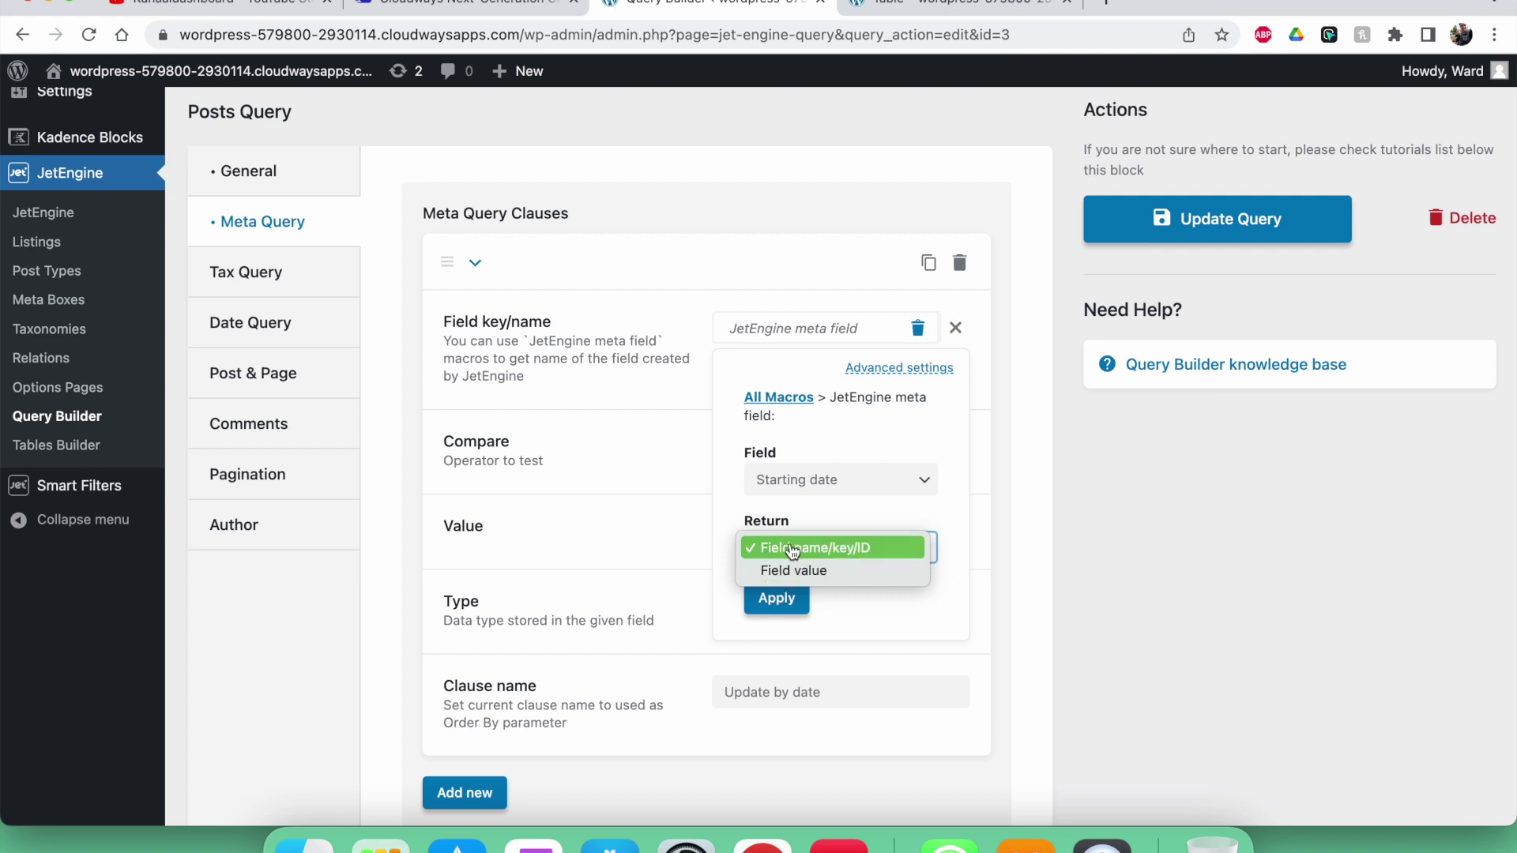
click(676, 500)
click(766, 598)
scroll(736, 497, up, 5)
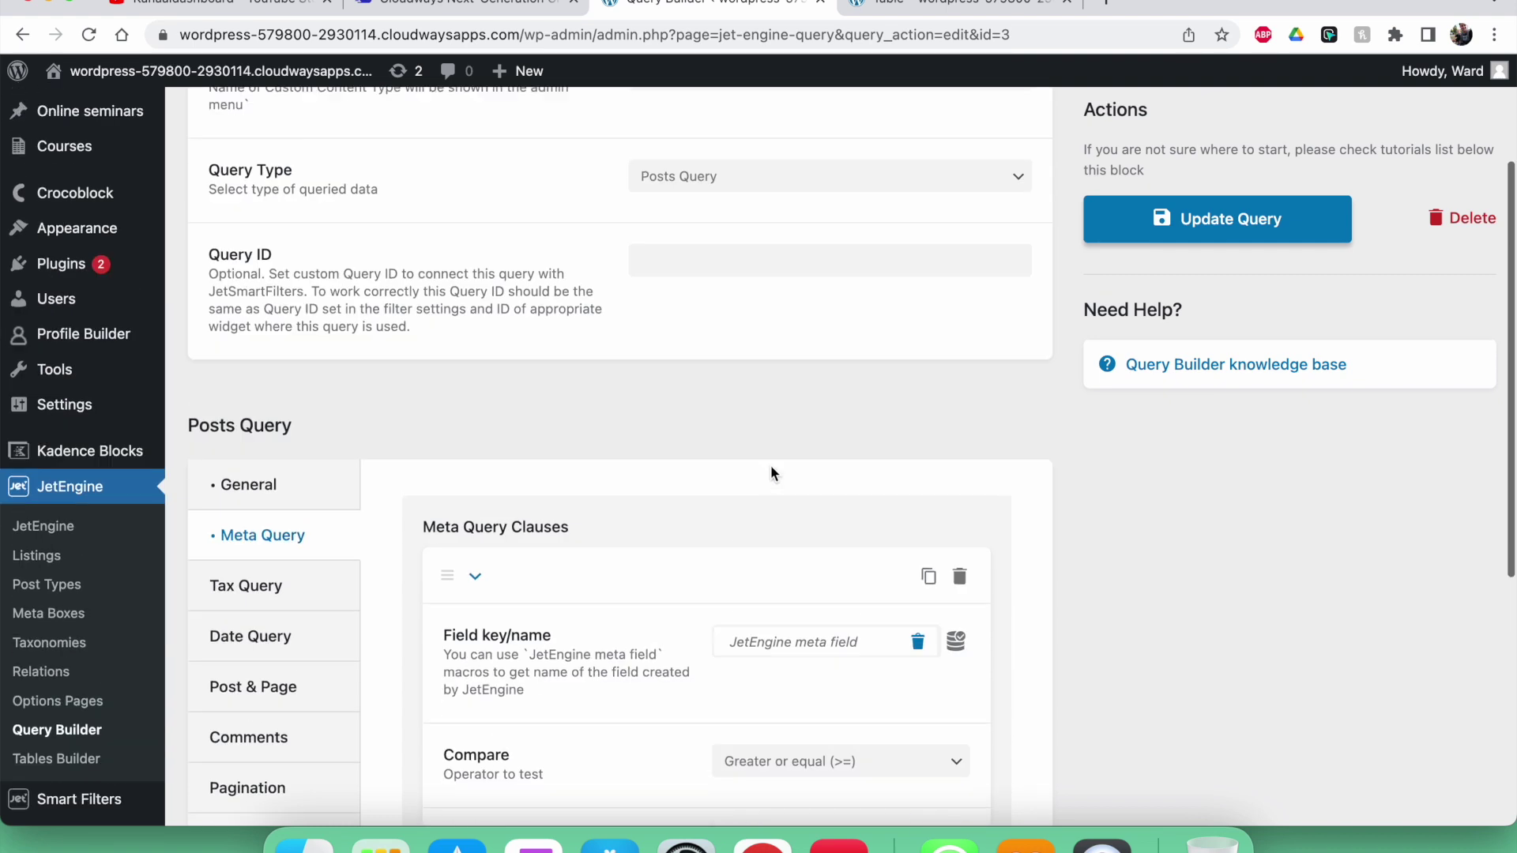
scroll(897, 139, up, 3)
Turn on Preview results to see the query's five results.
click(1034, 196)
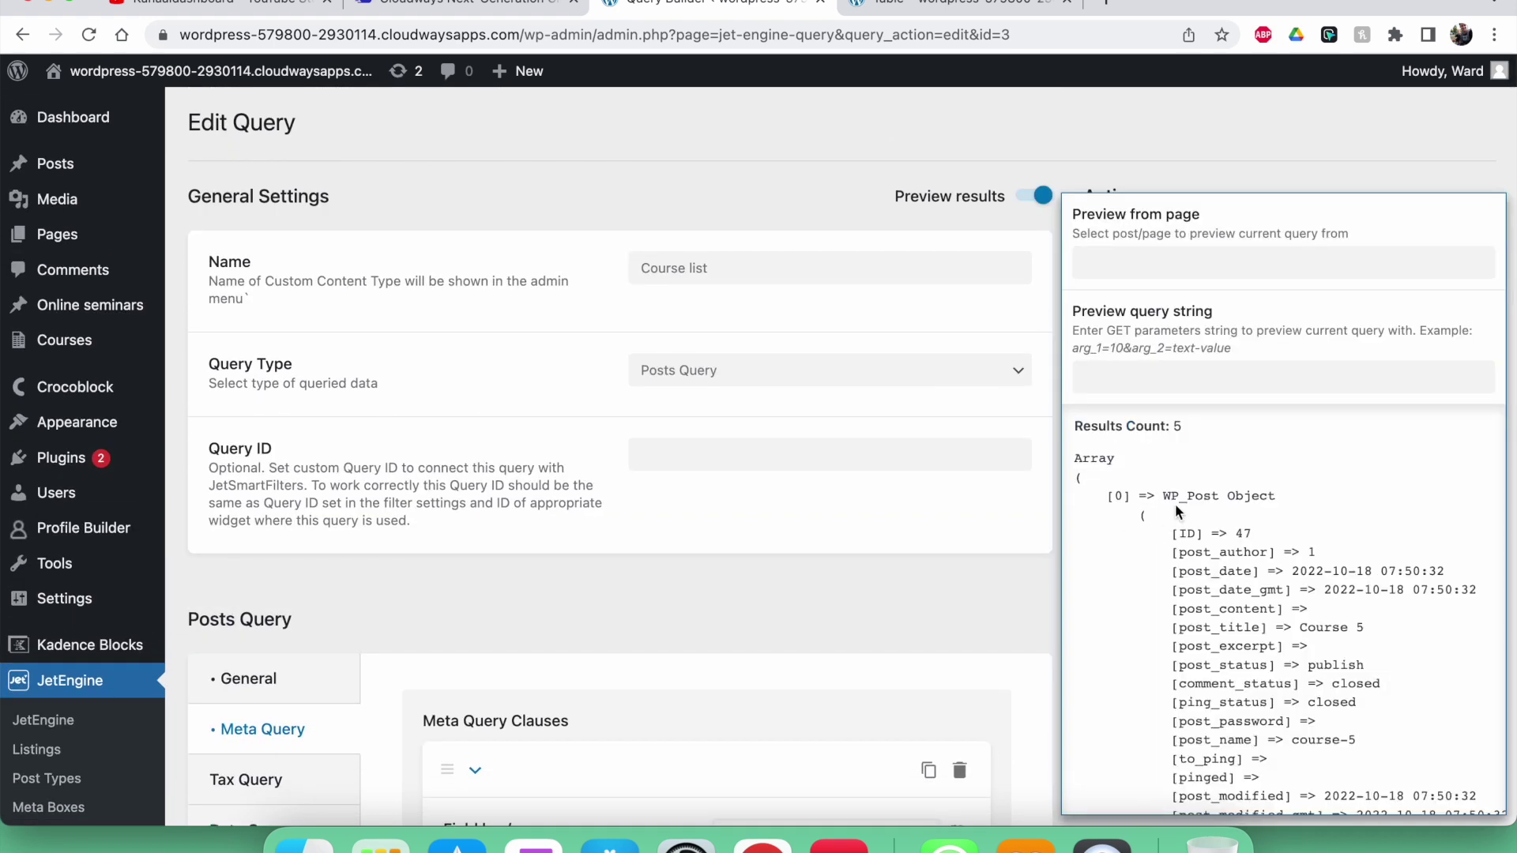
scroll(1169, 534, down, 6)
scroll(1191, 546, up, 6)
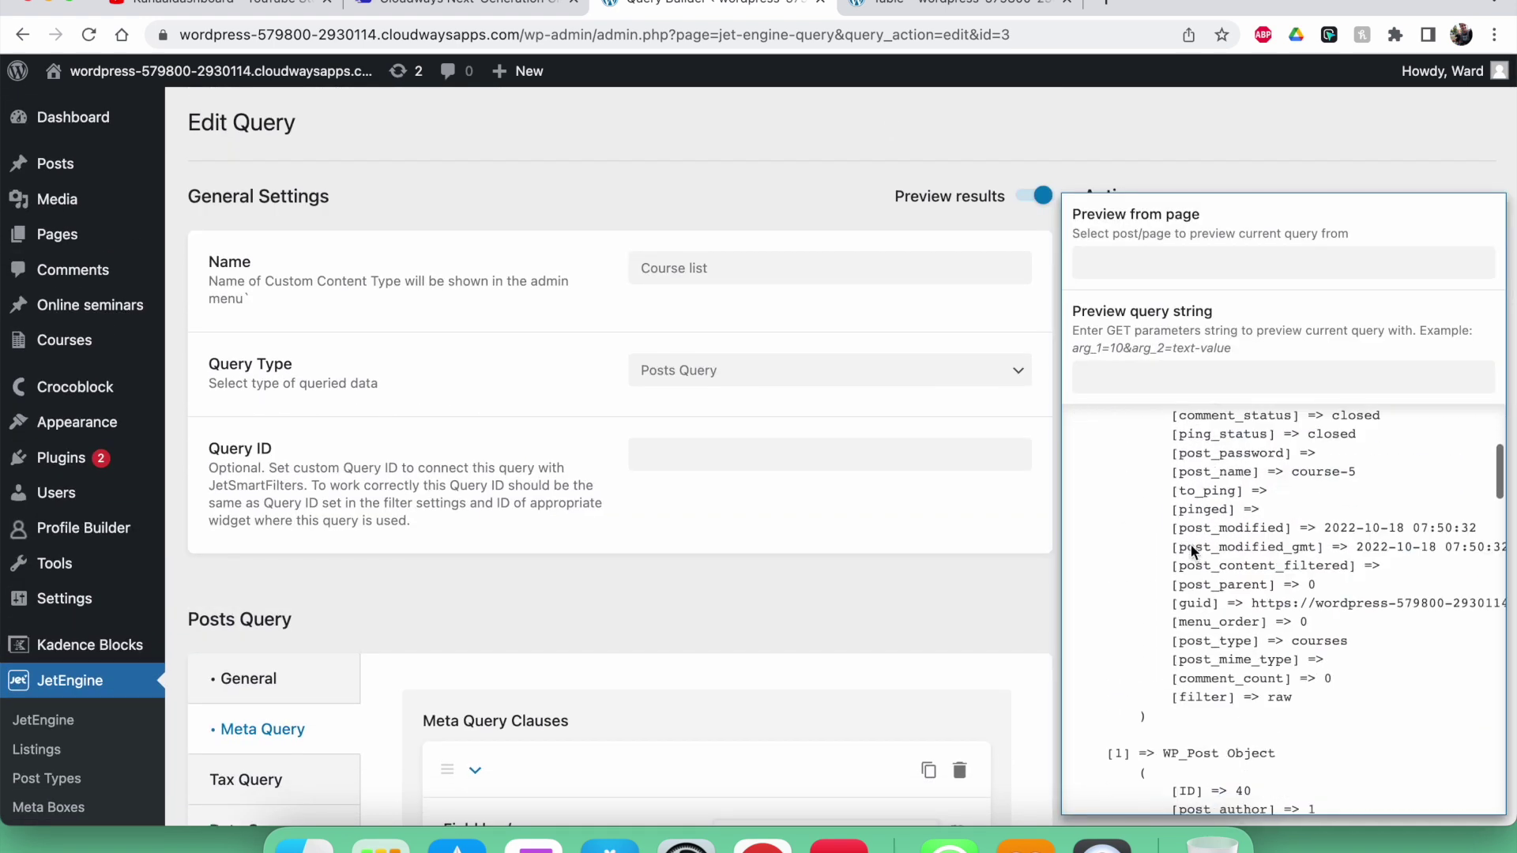
scroll(1207, 520, down, 2)
scroll(812, 614, down, 6)
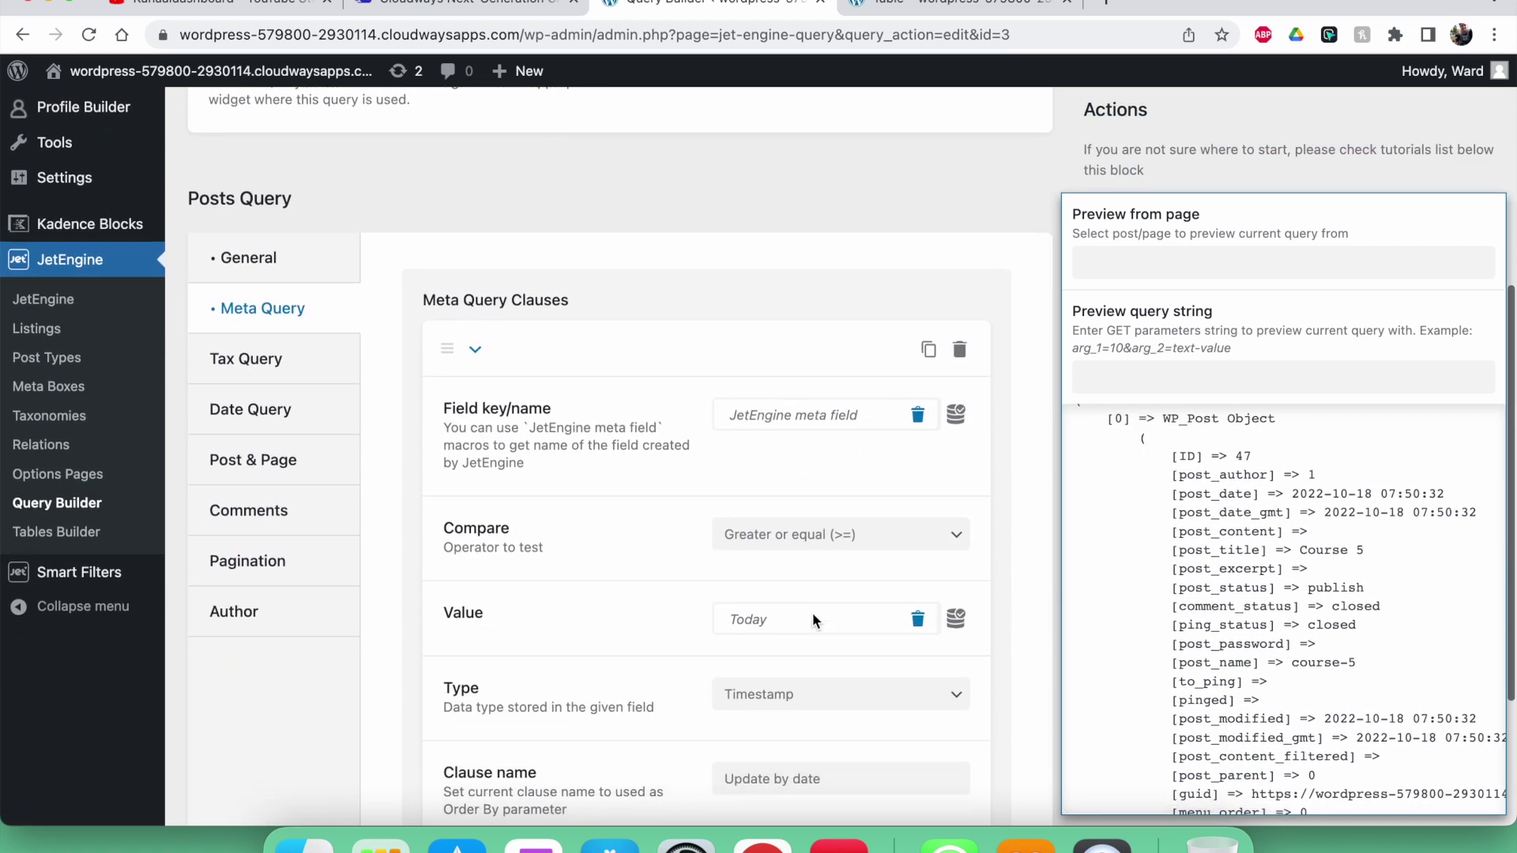
Set the Starting date macro's Return to Field value and apply, dropping the preview to 0 results.
click(954, 387)
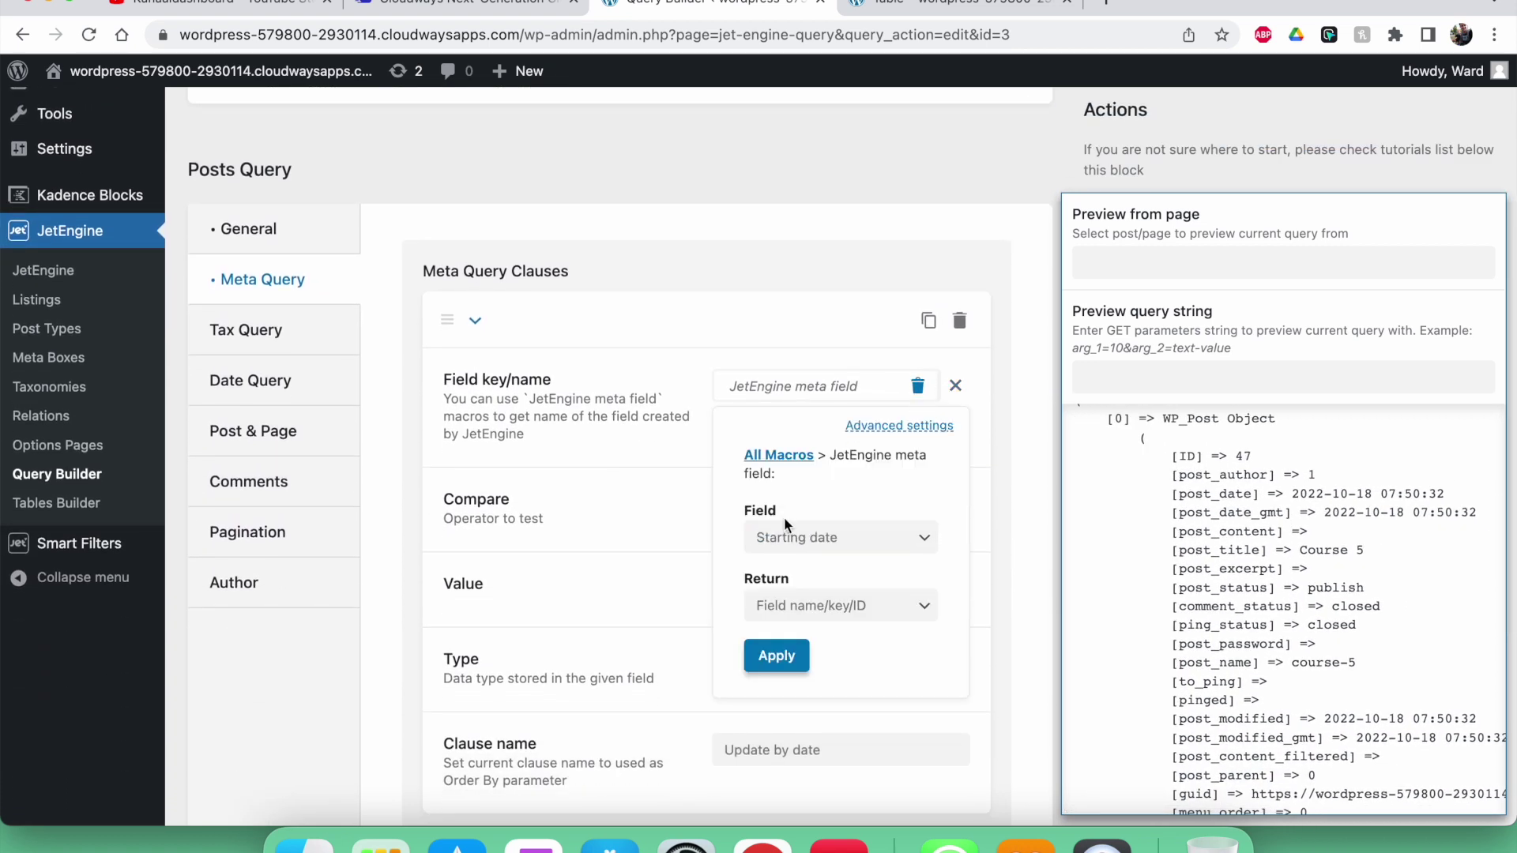
click(798, 604)
click(802, 630)
click(779, 658)
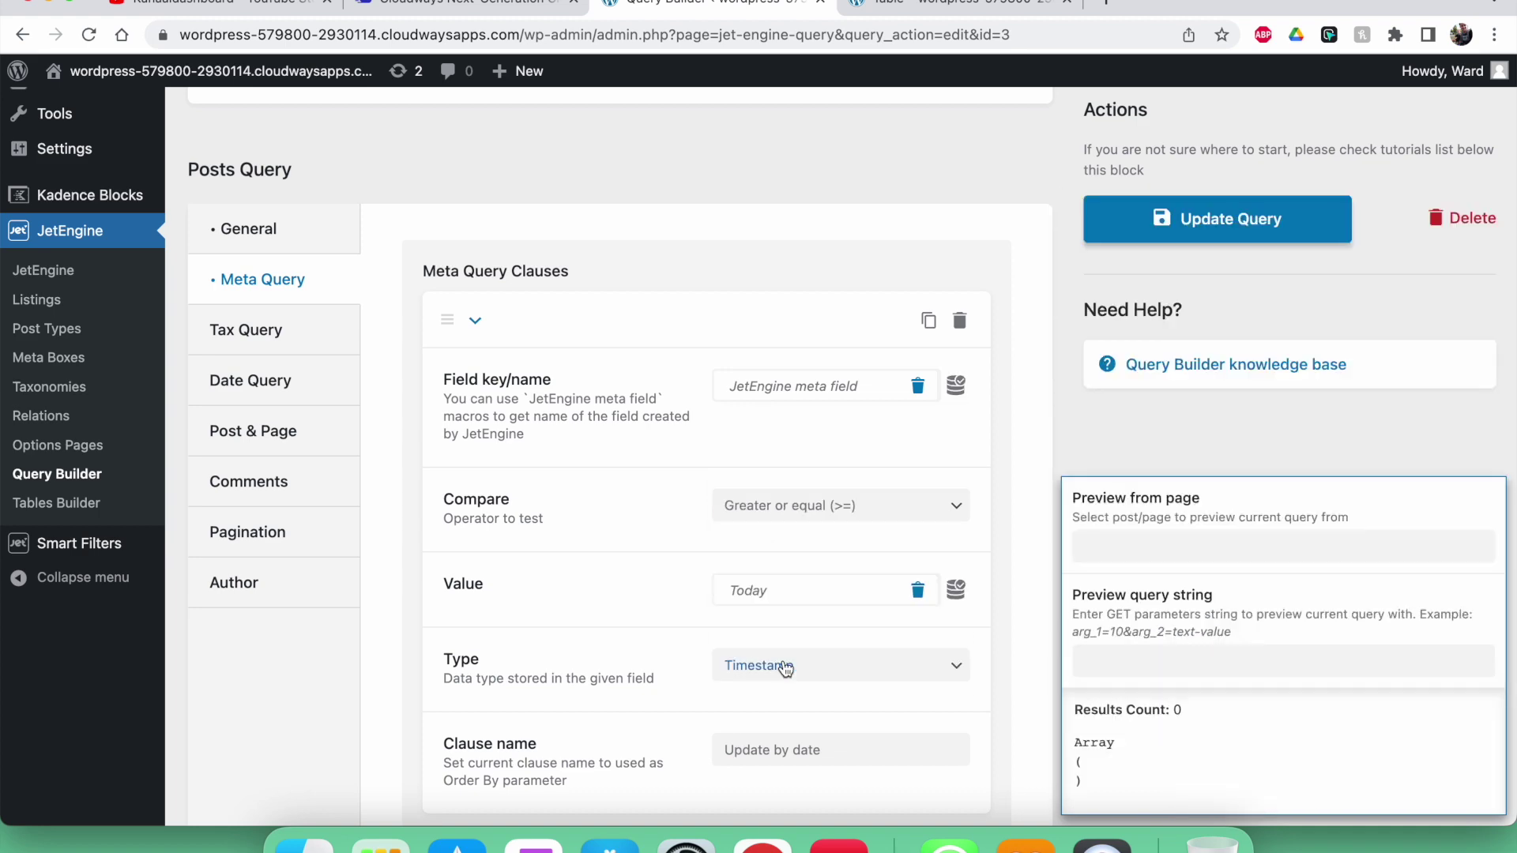
scroll(1068, 570, up, 6)
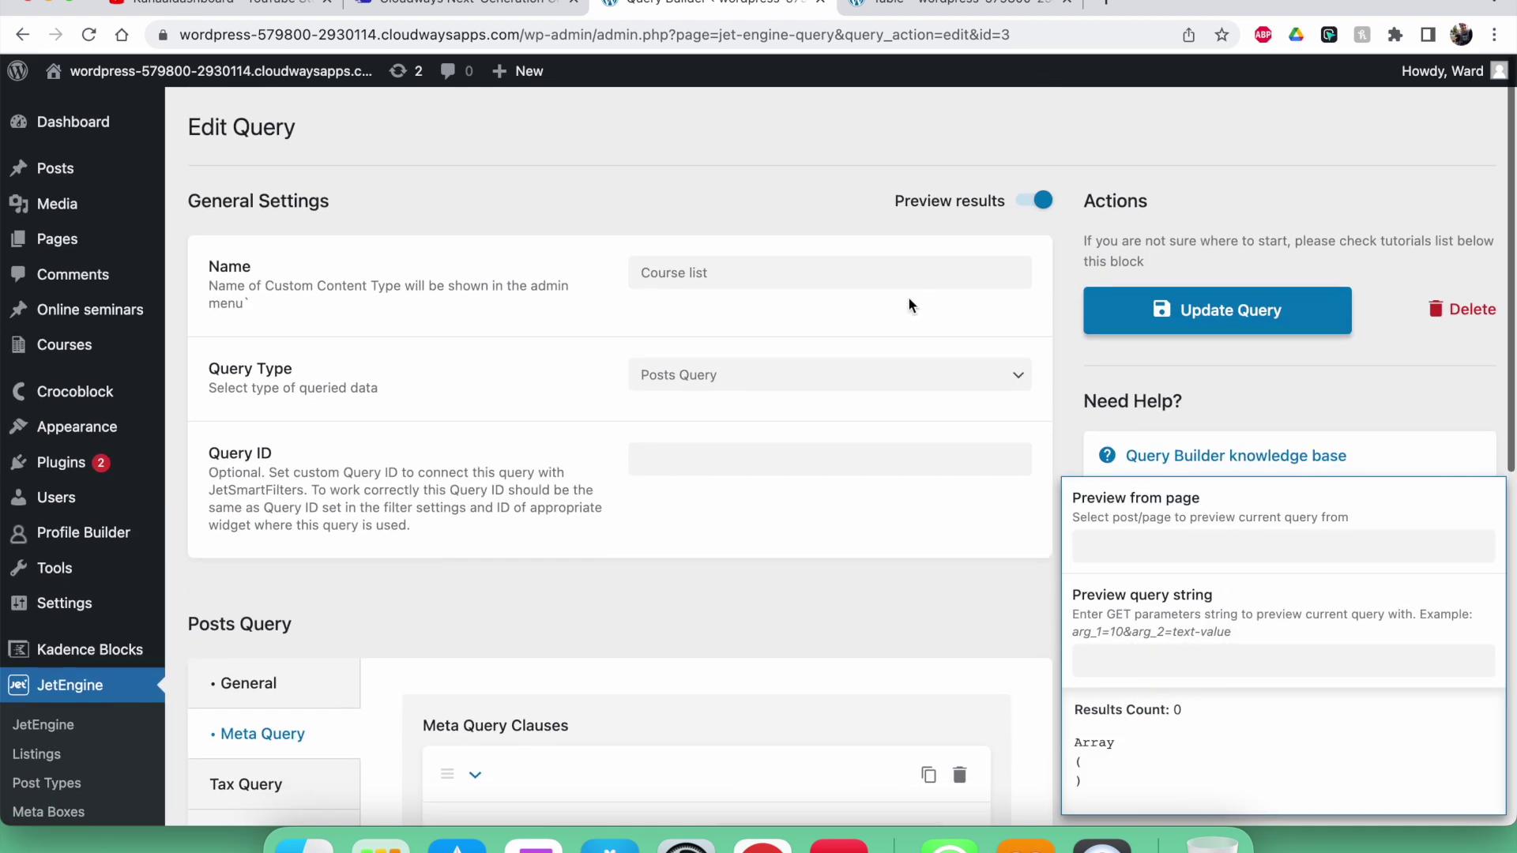
scroll(906, 522, down, 1)
scroll(906, 521, down, 5)
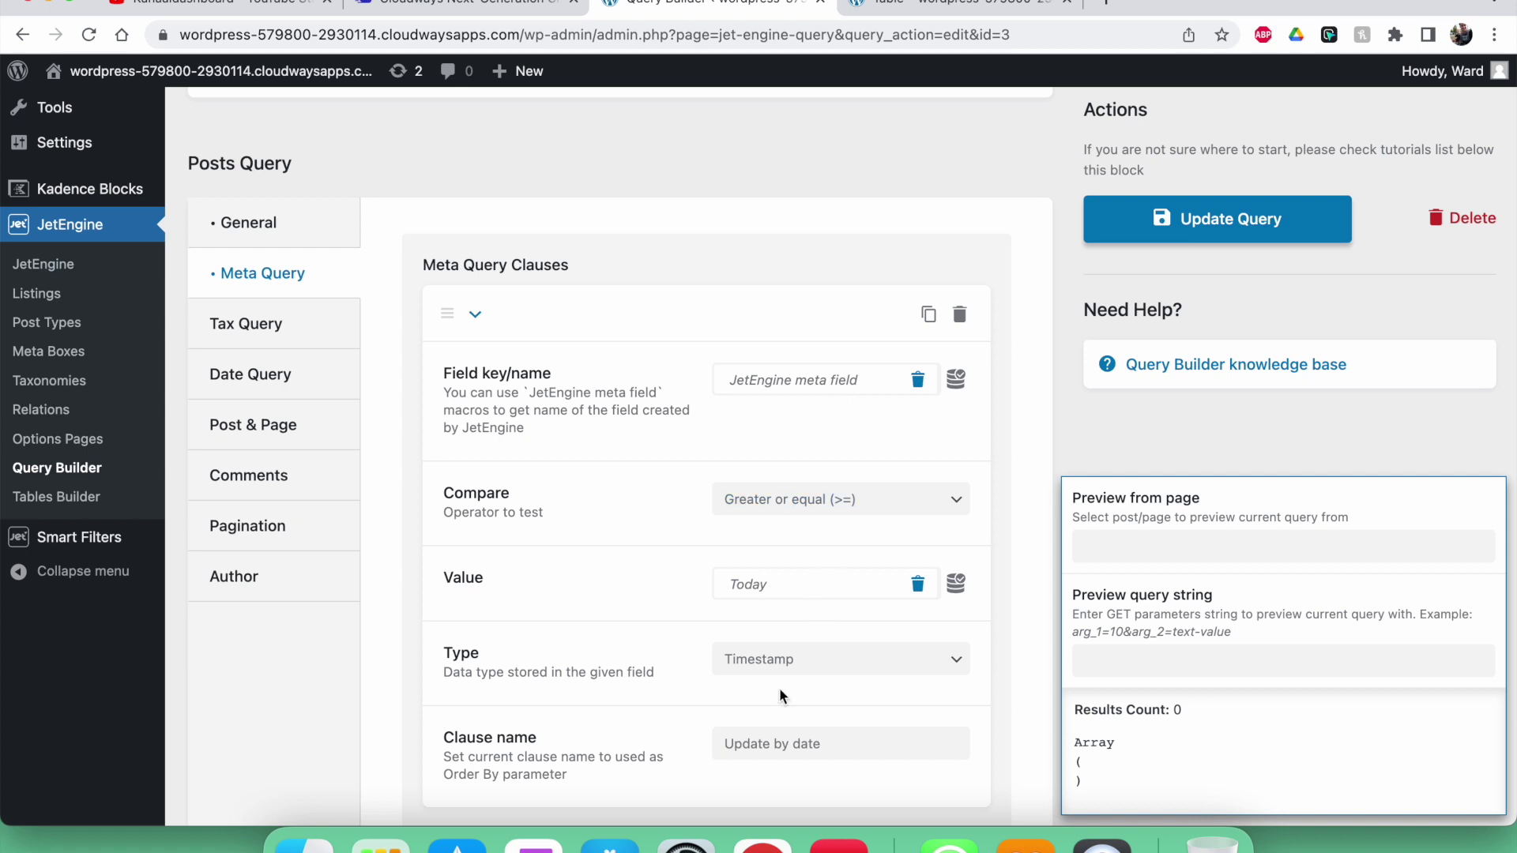
Set the Starting date macro's Return back option to 'Field name/key/ID' and apply it.
click(808, 382)
click(788, 599)
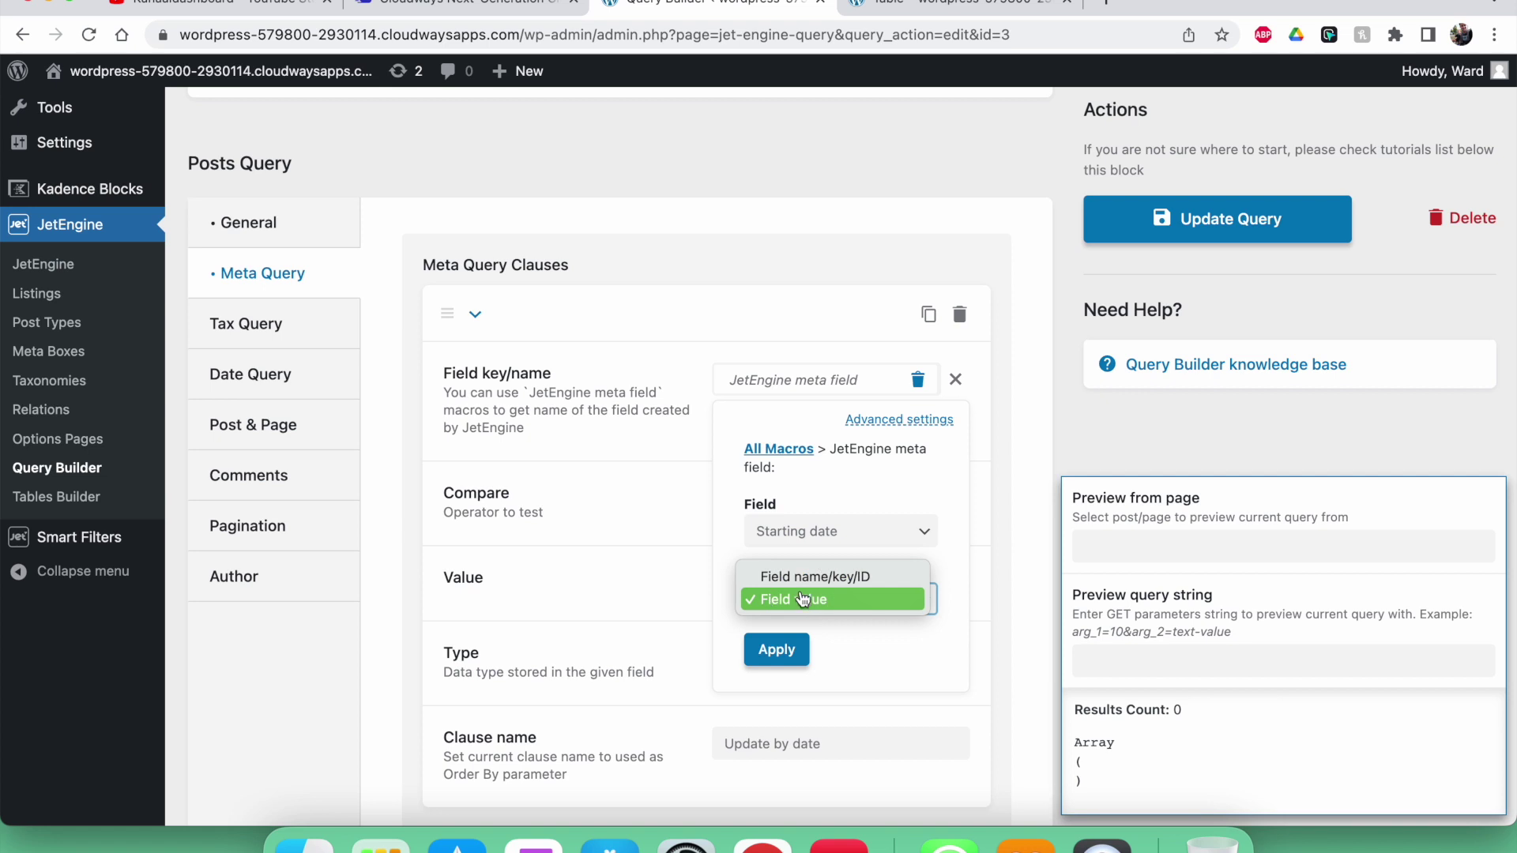
click(798, 581)
click(776, 649)
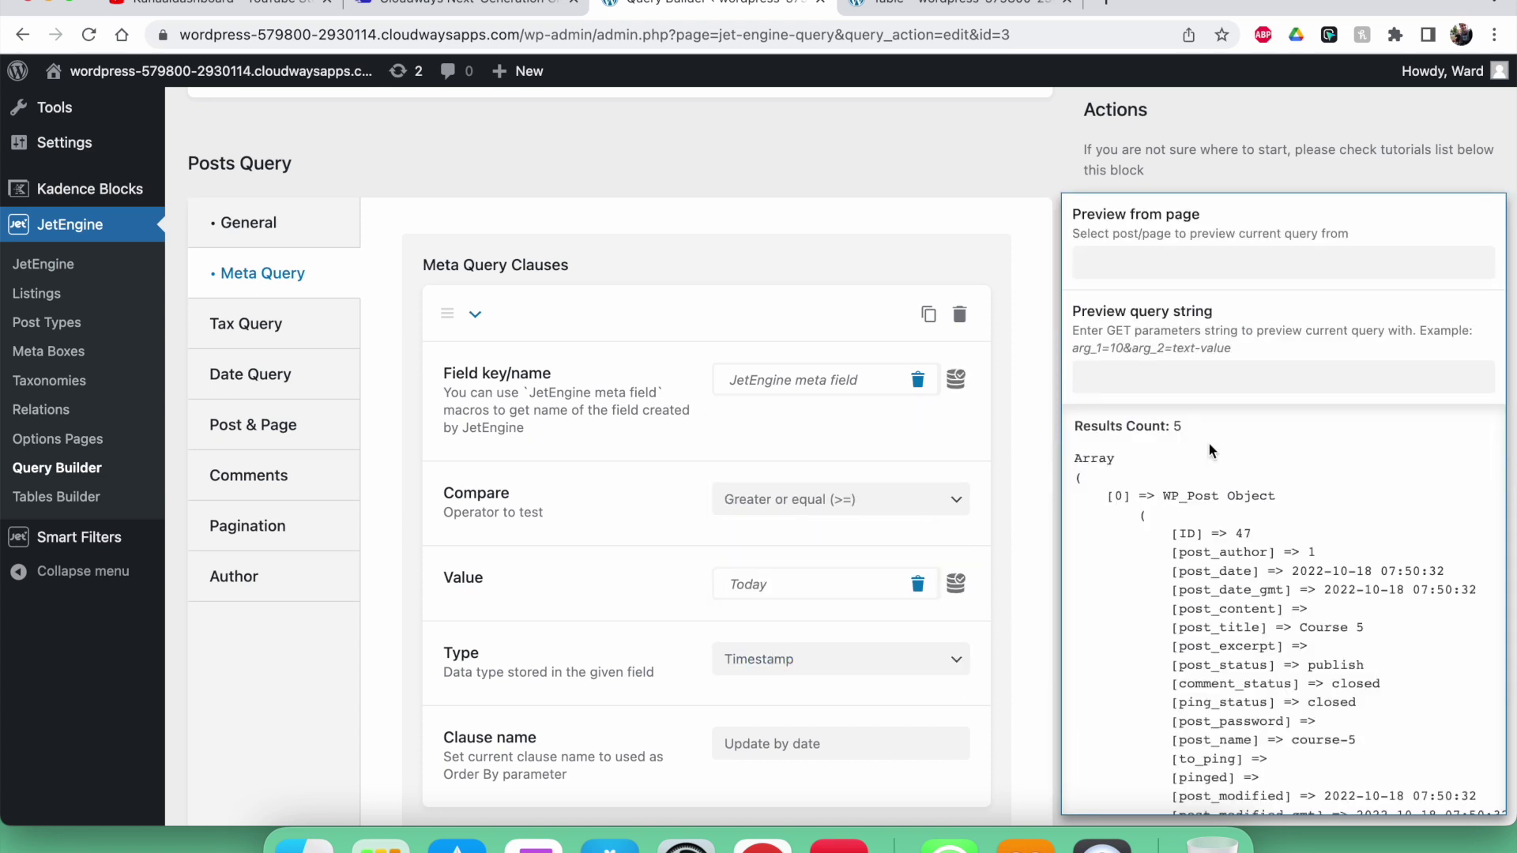
Change the clause's Compare operator to 'Greater than (>)', leaving four courses in the preview.
scroll(802, 609, down, 3)
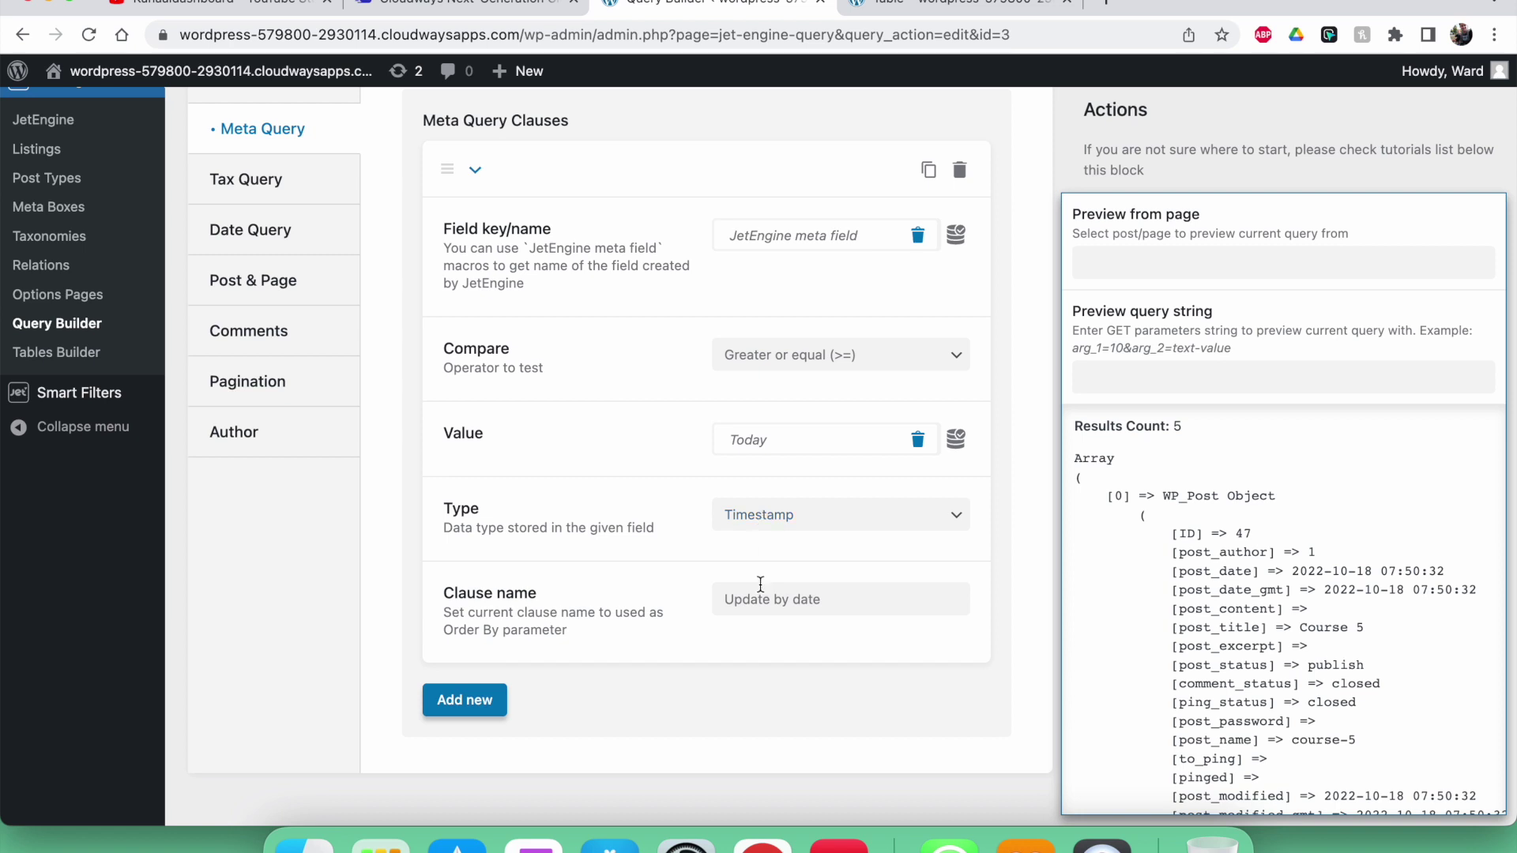
click(830, 355)
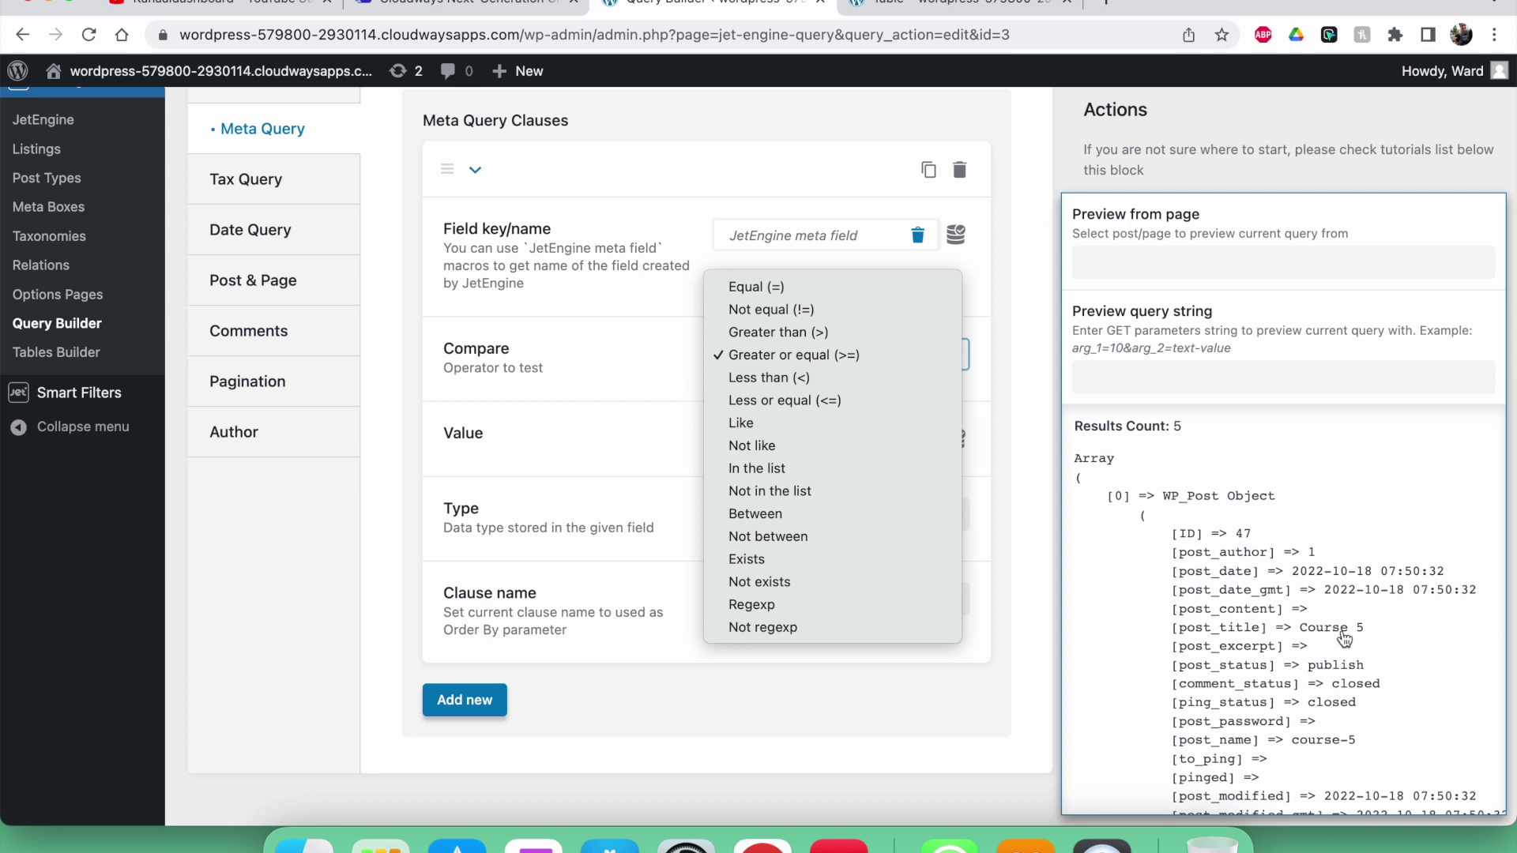
click(779, 332)
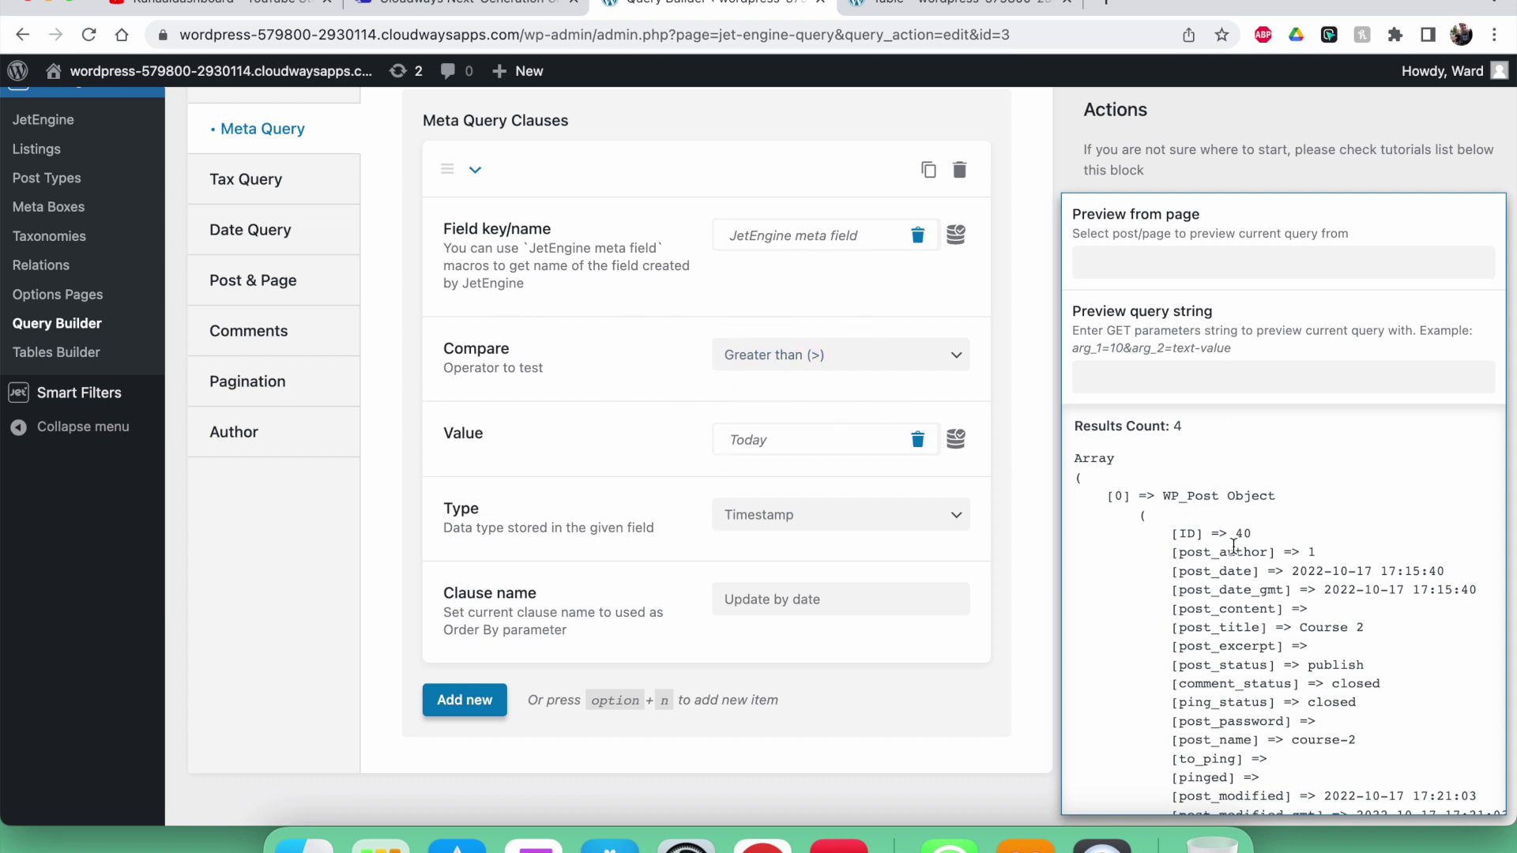
scroll(859, 369, up, 10)
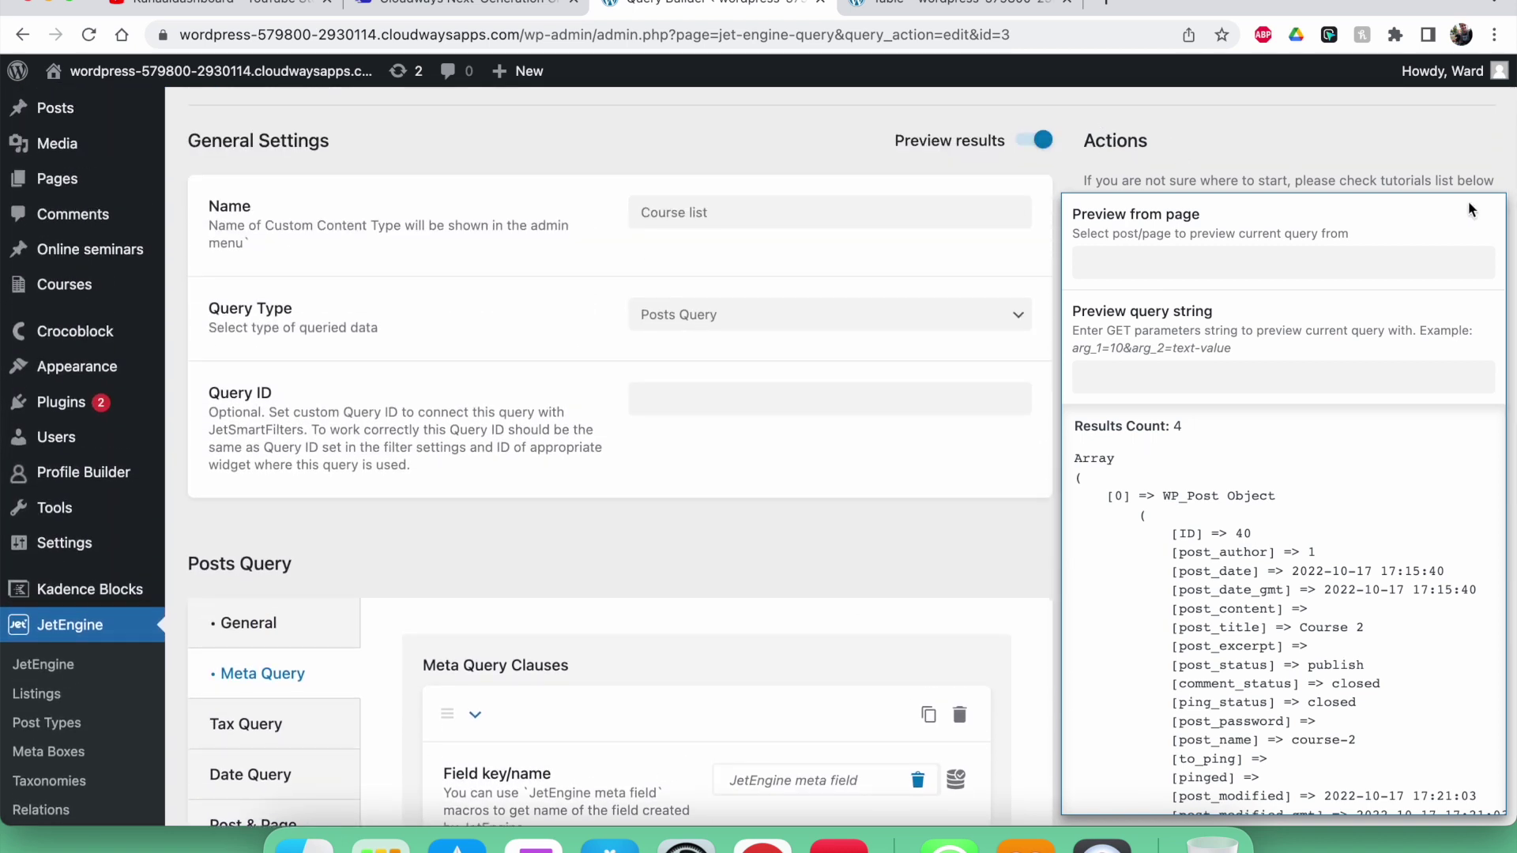
Turn off the results preview and save the updated Course list query.
click(1031, 140)
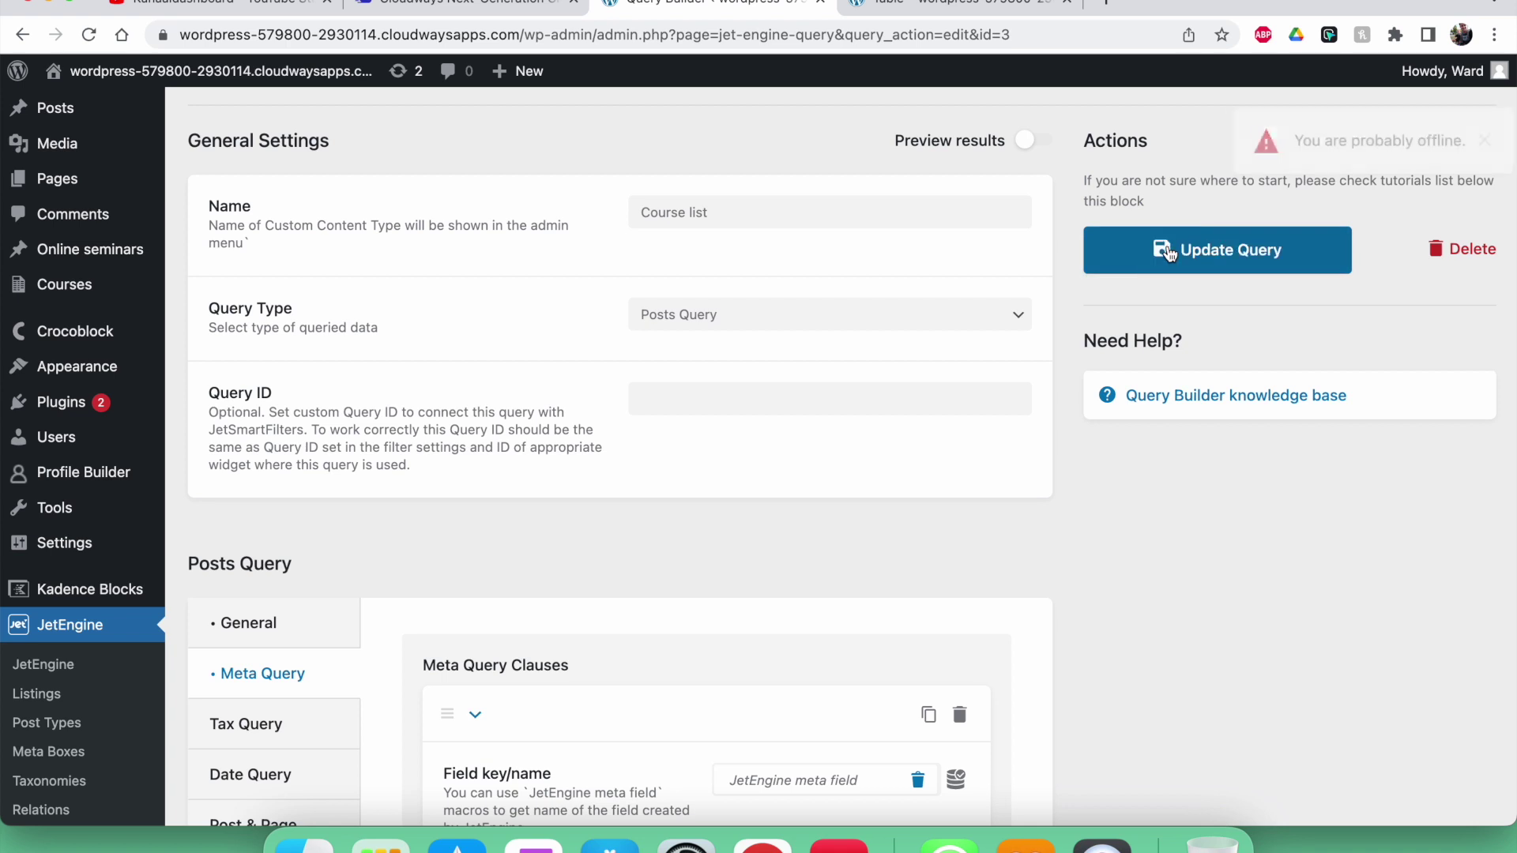
scroll(1034, 349, down, 2)
click(1149, 230)
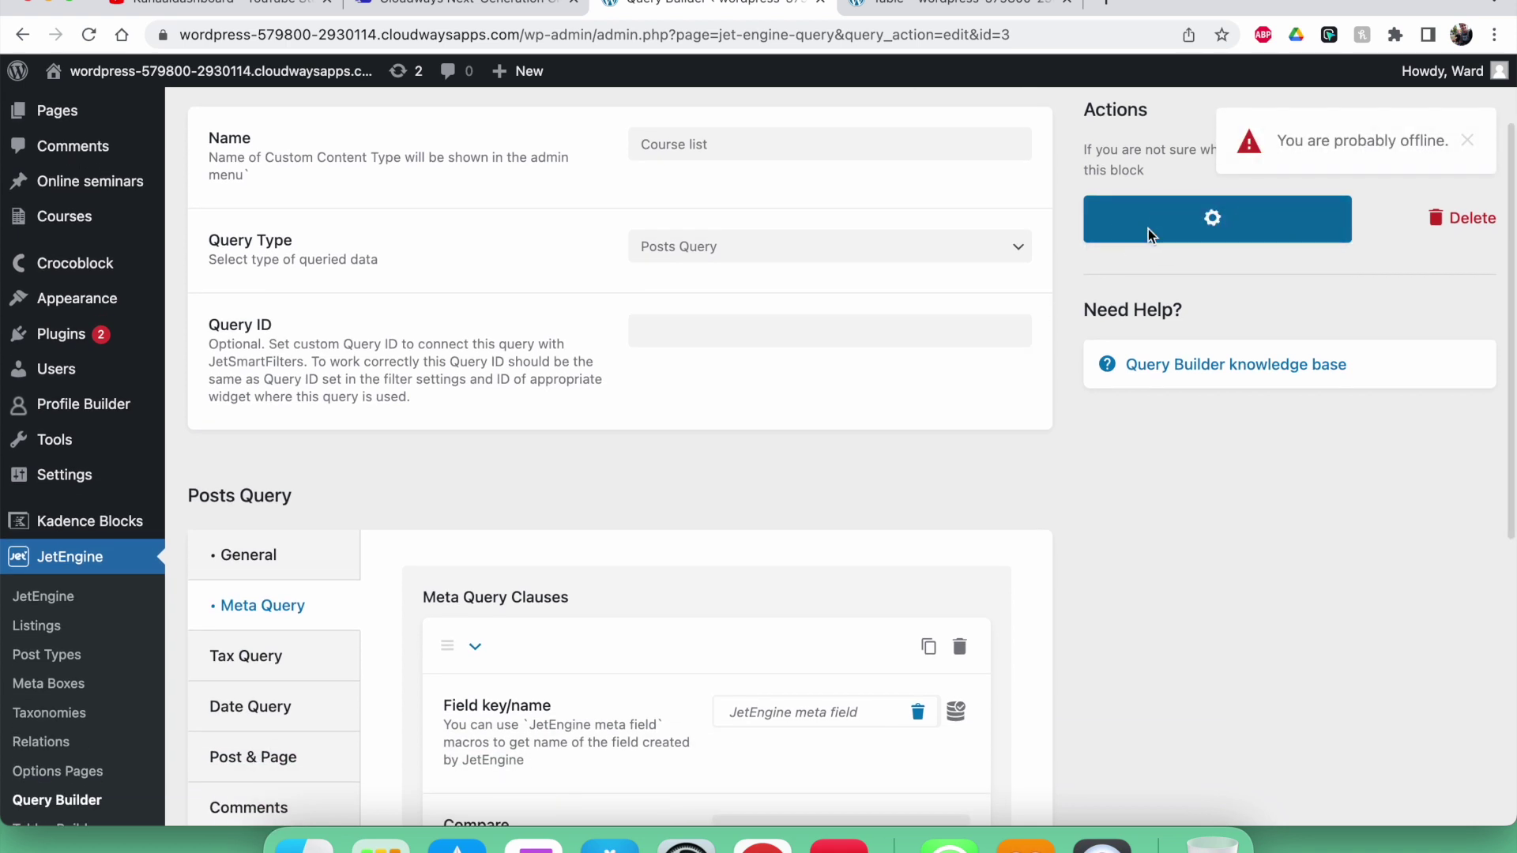
Reload the front-end Table page, confirm the list now starts at Course 2, and return to the editor.
click(947, 6)
click(89, 35)
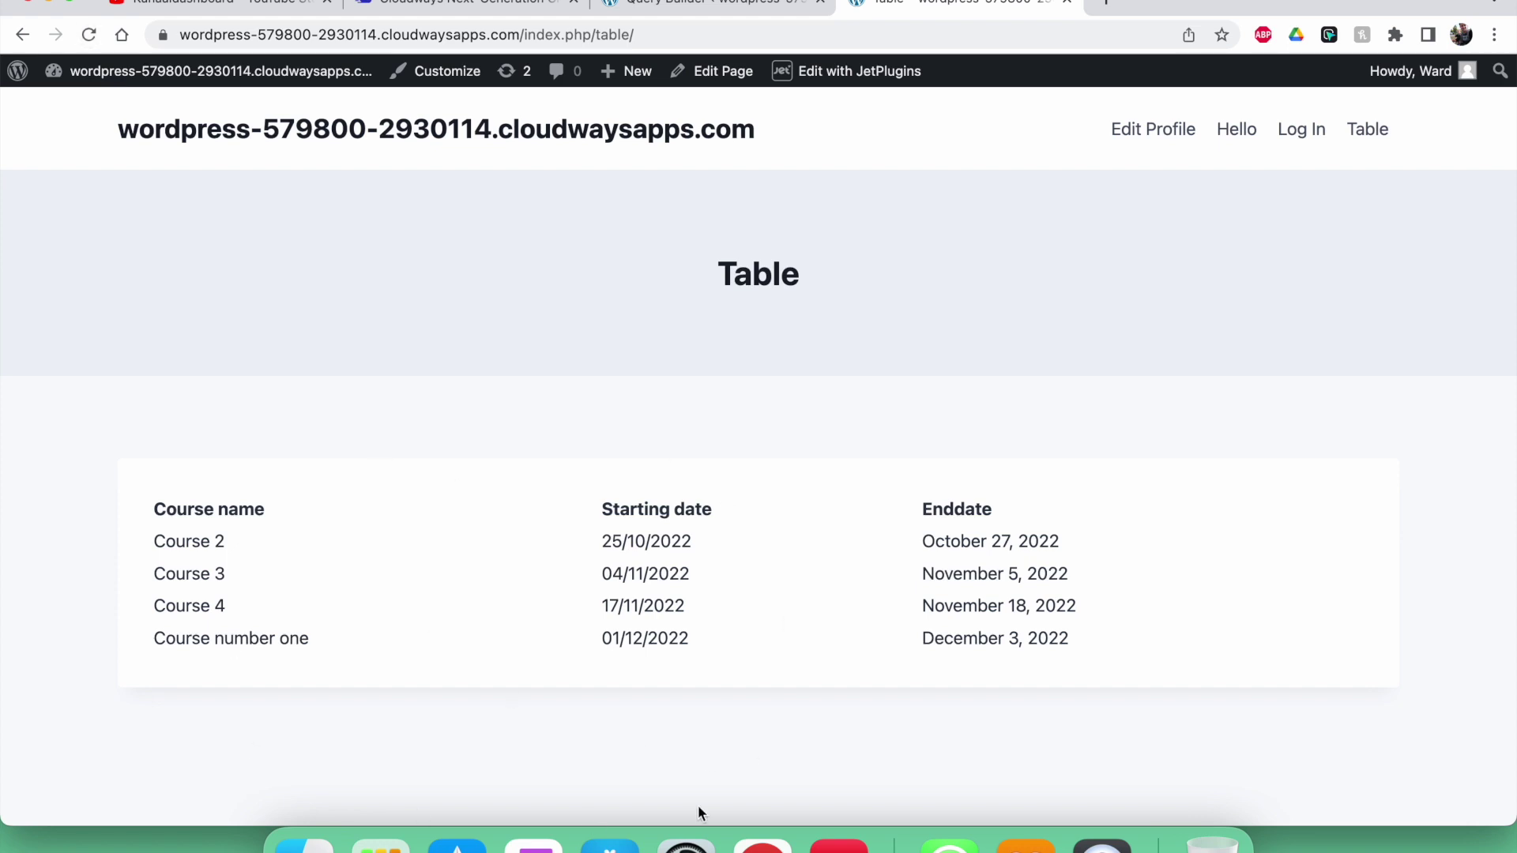
drag(157, 545, 211, 538)
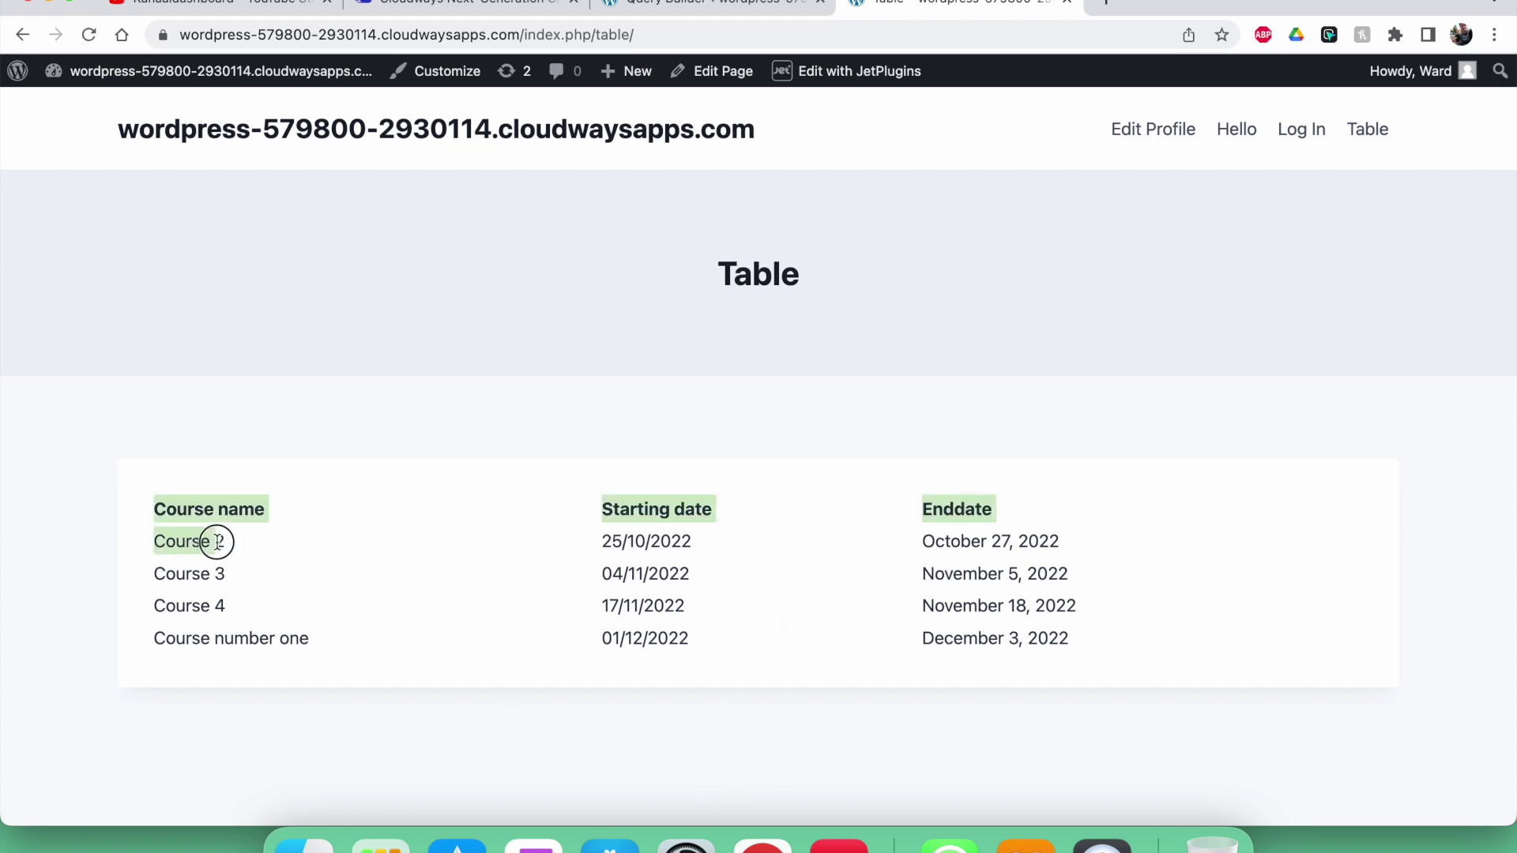
click(155, 567)
click(177, 556)
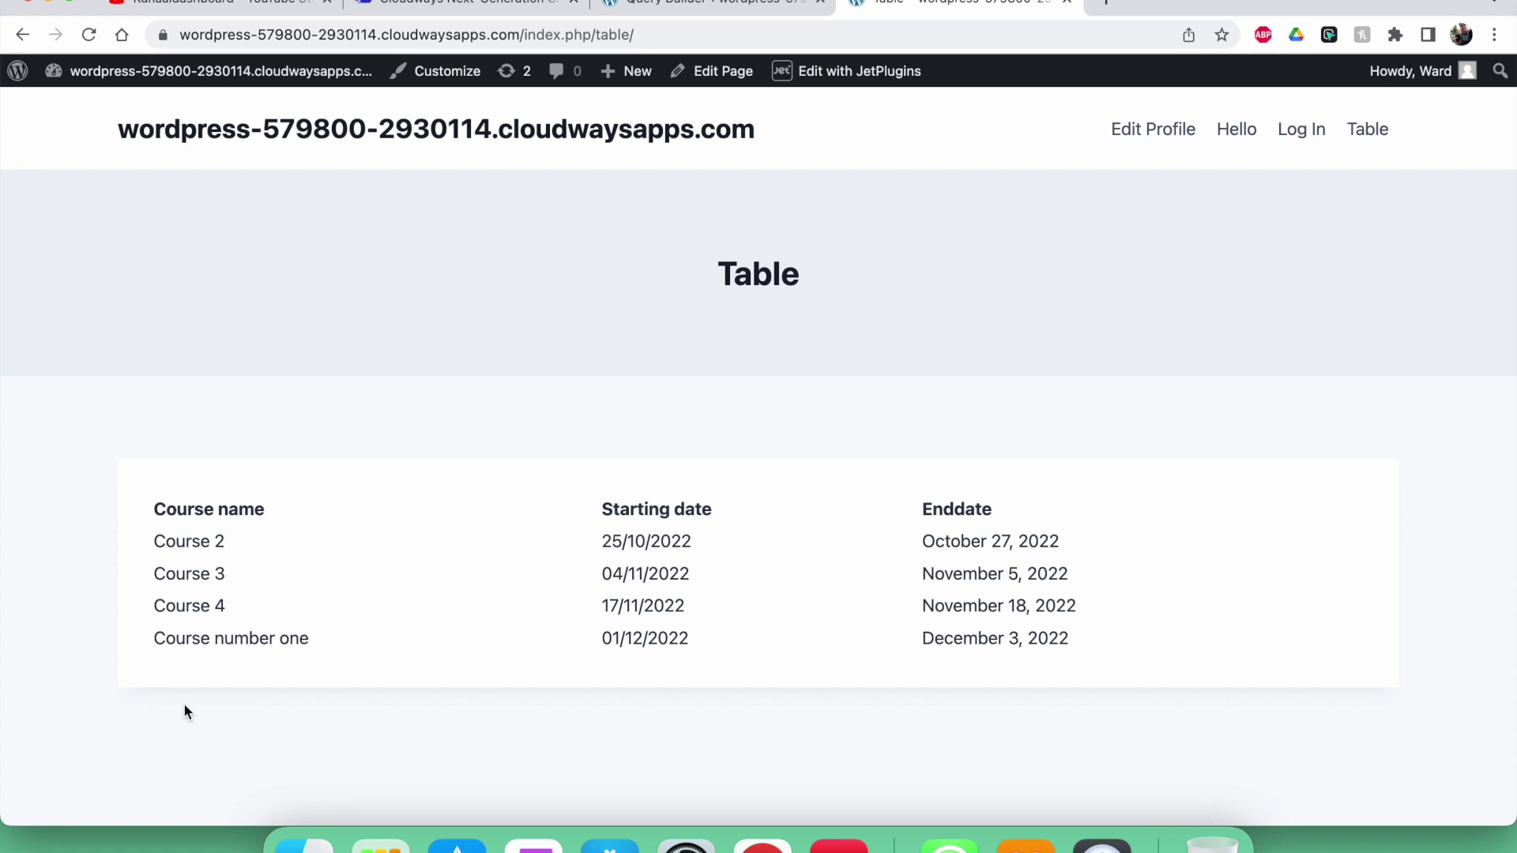
click(696, 4)
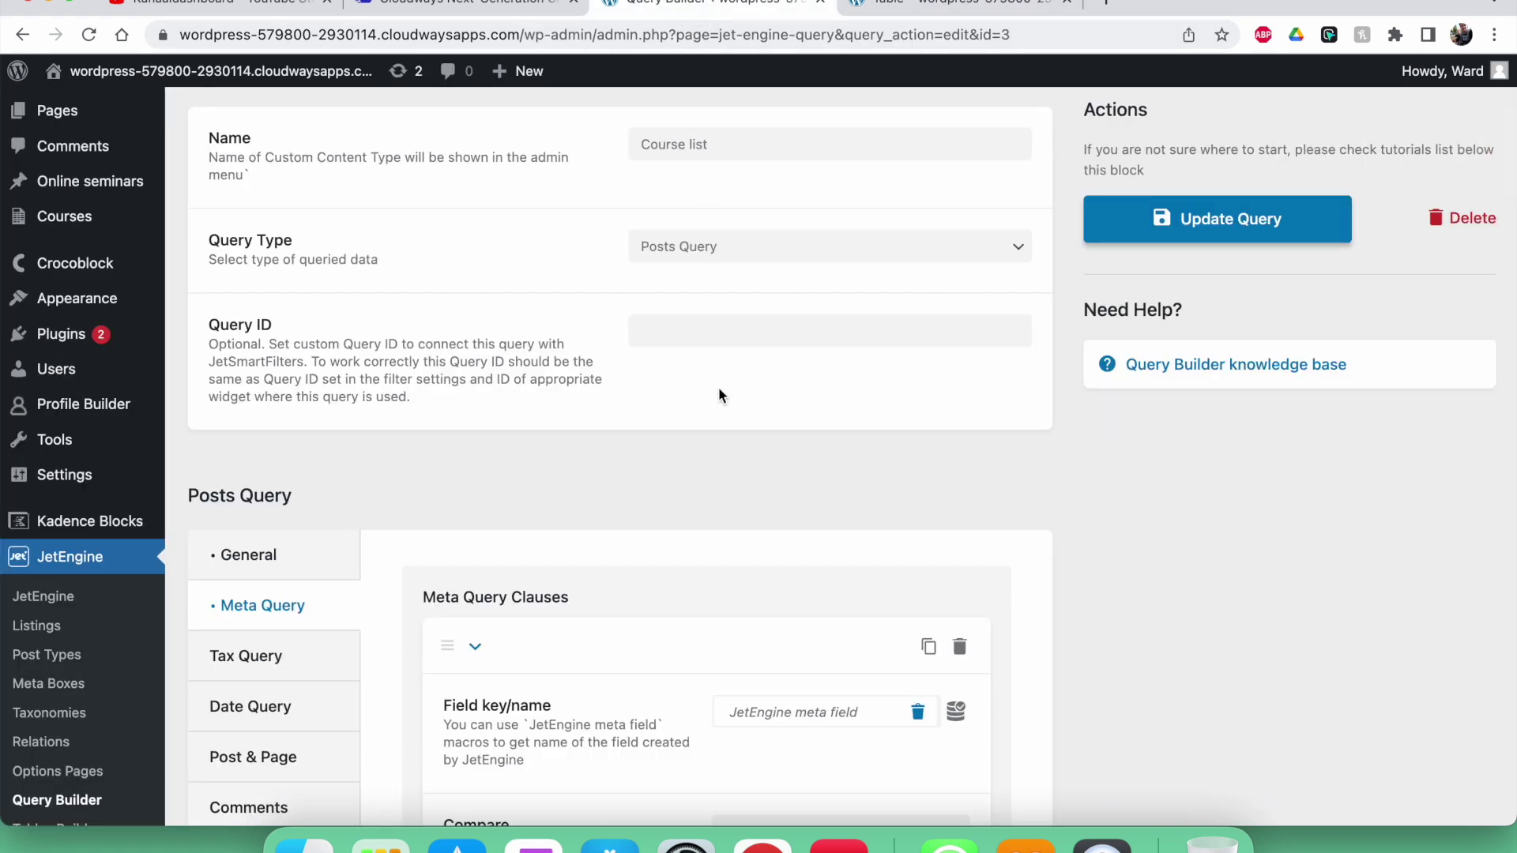
Open and close the Starting date meta field macro settings to review them.
scroll(857, 440, down, 3)
click(780, 570)
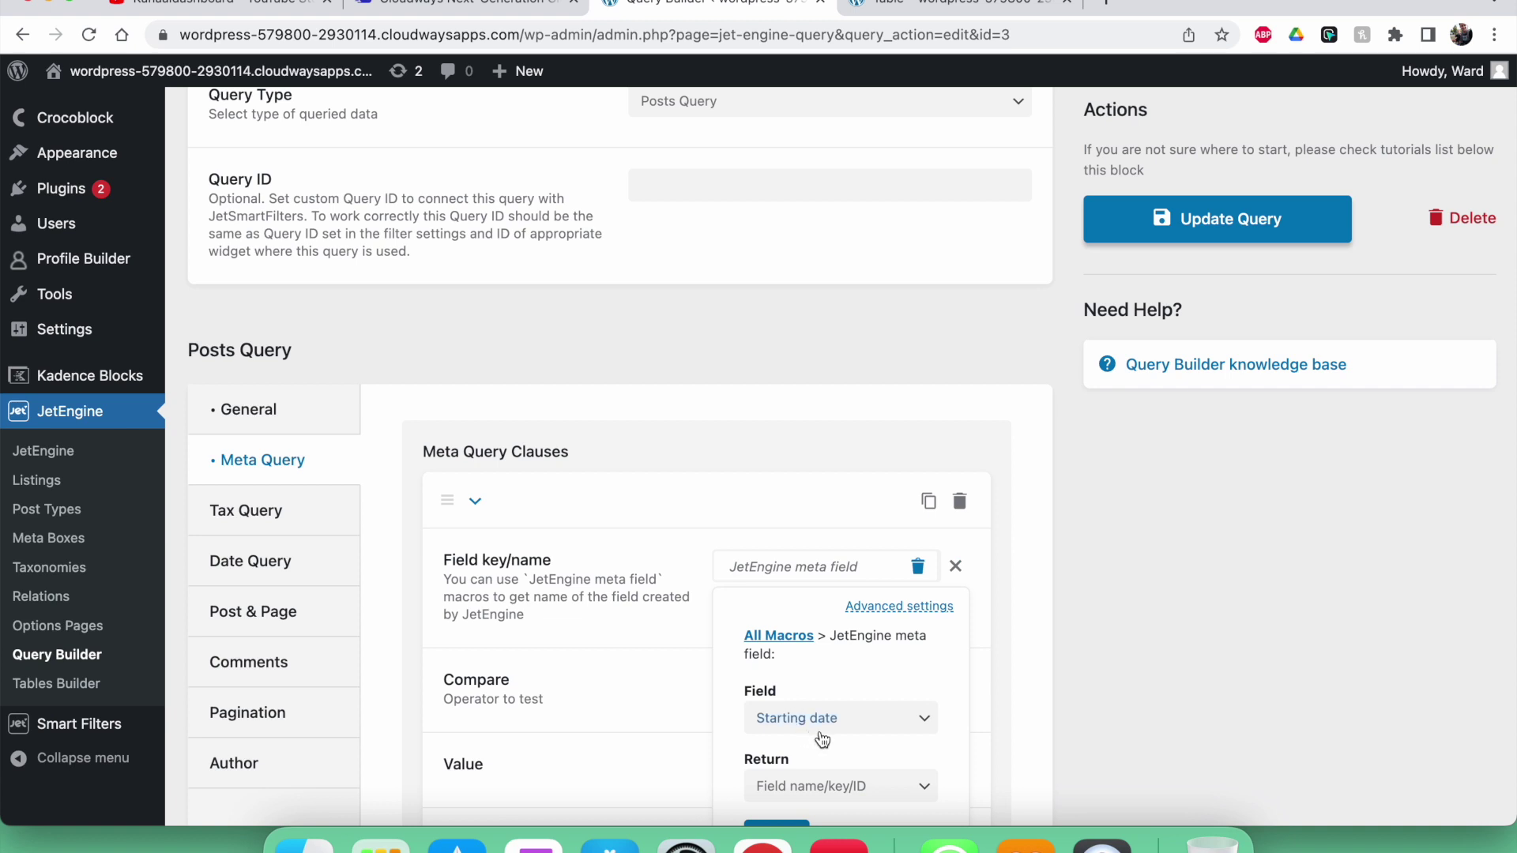
scroll(602, 570, down, 2)
click(956, 433)
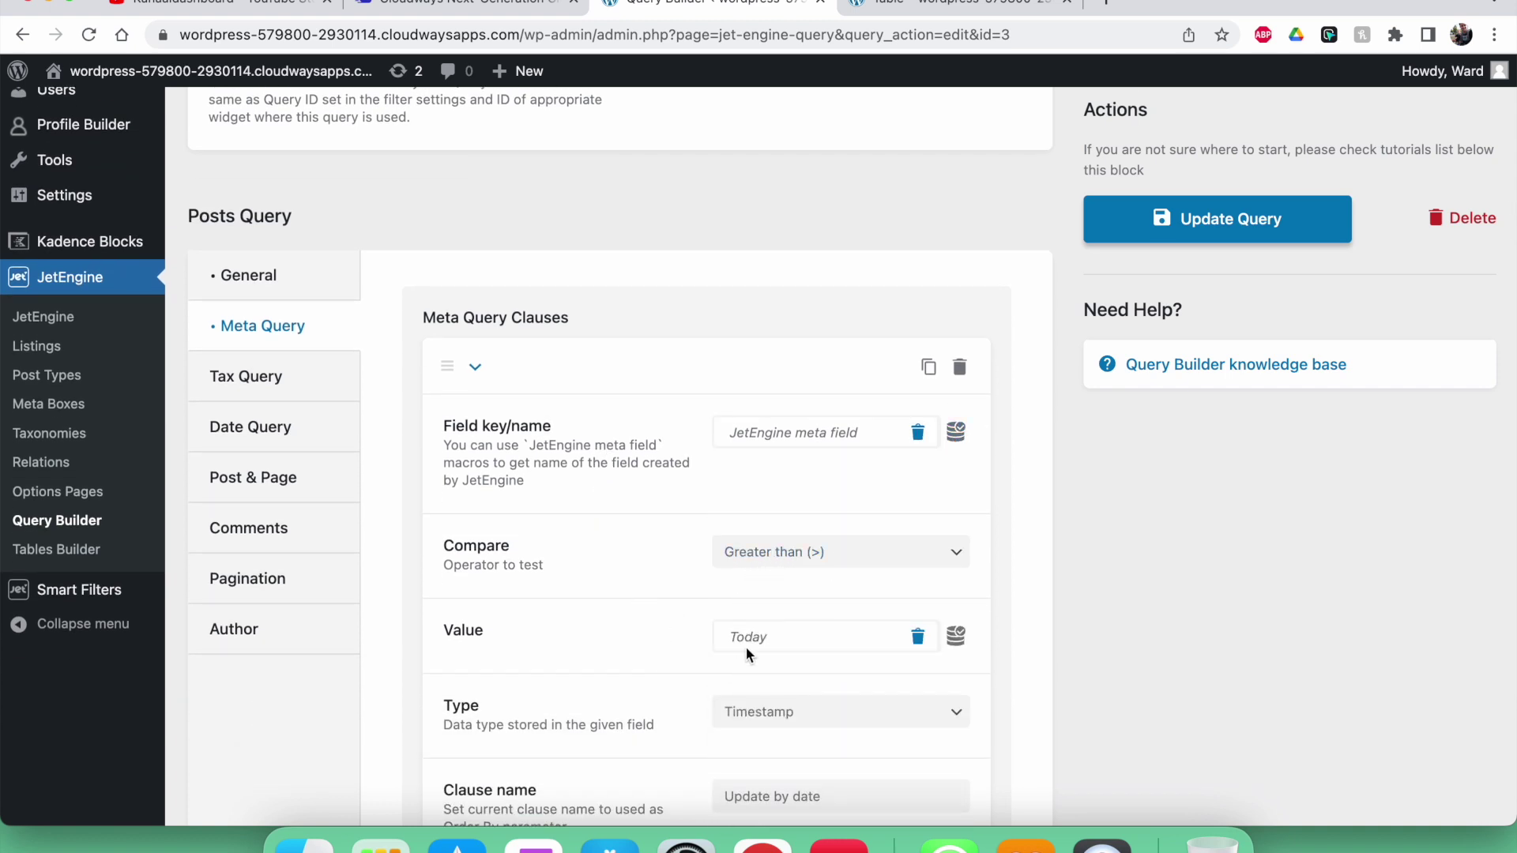
scroll(938, 285, up, 4)
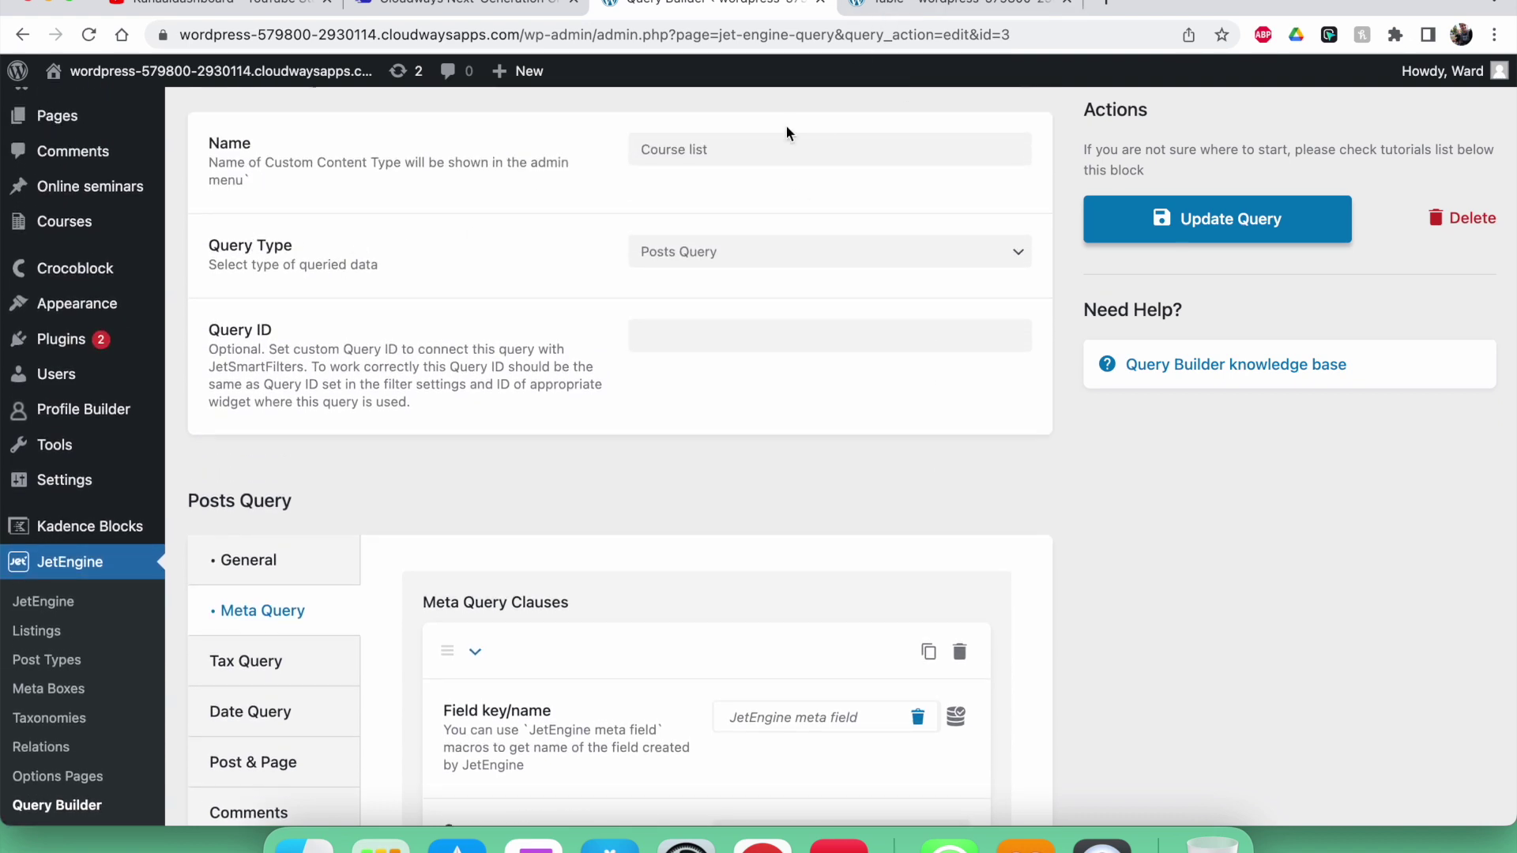
scroll(663, 311, down, 4)
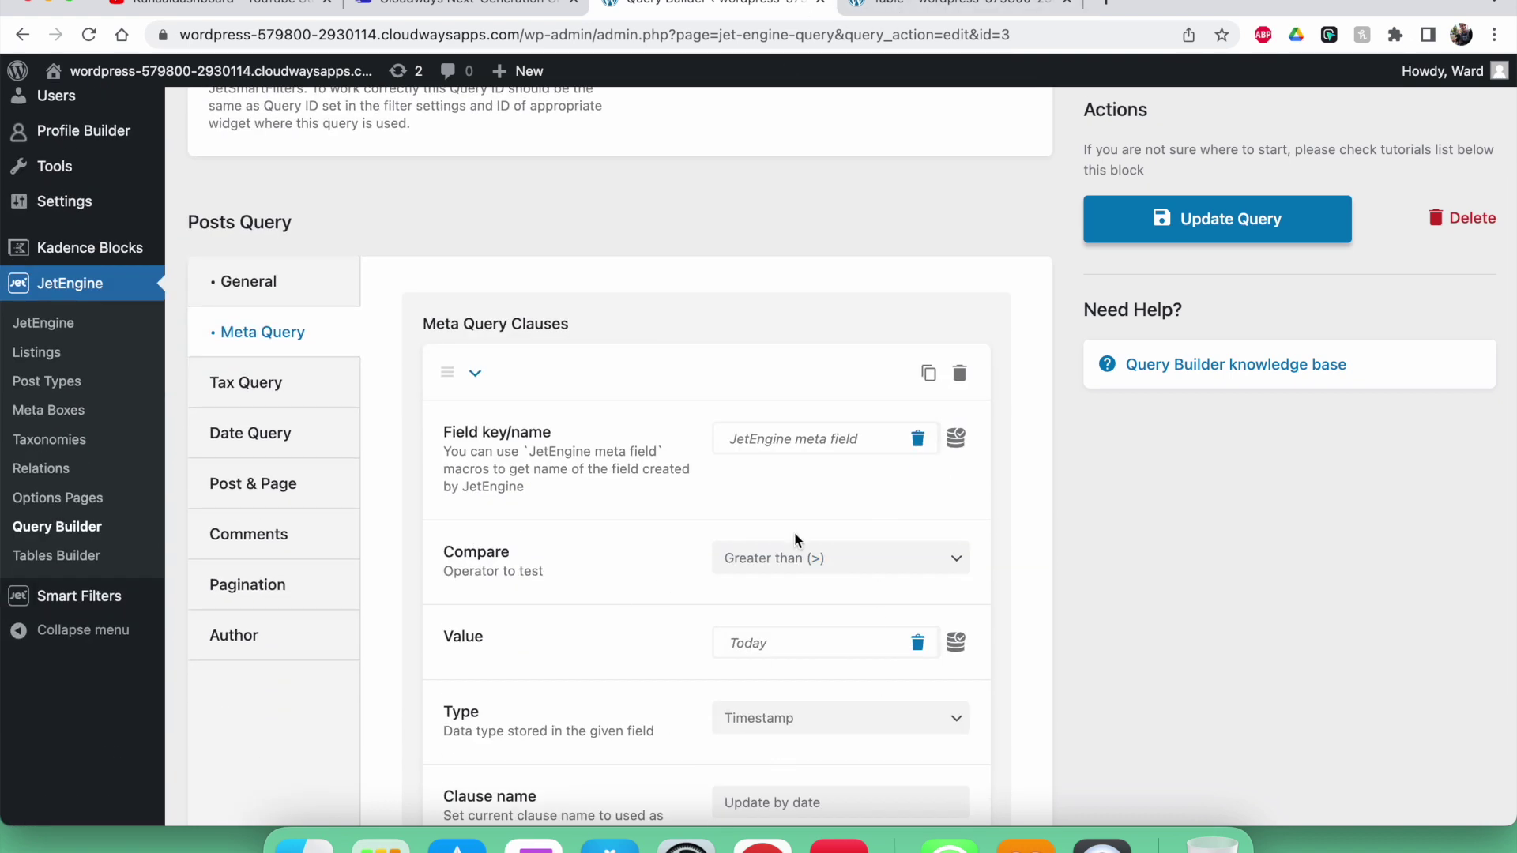
scroll(855, 228, up, 3)
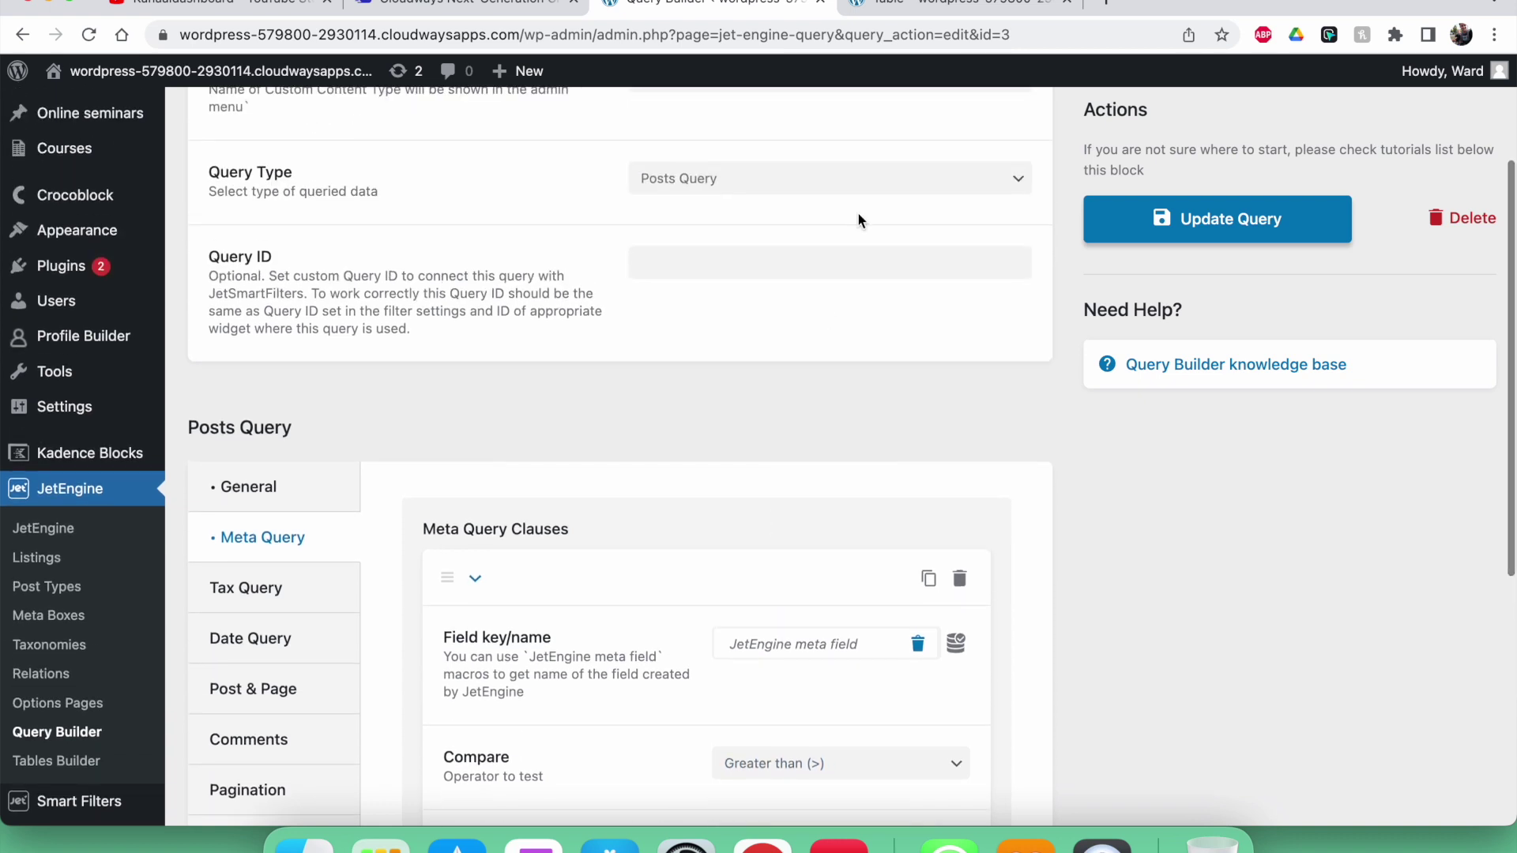
scroll(858, 213, up, 1)
On the Table page, check Course 2's starting date, 25/10/2022.
click(901, 5)
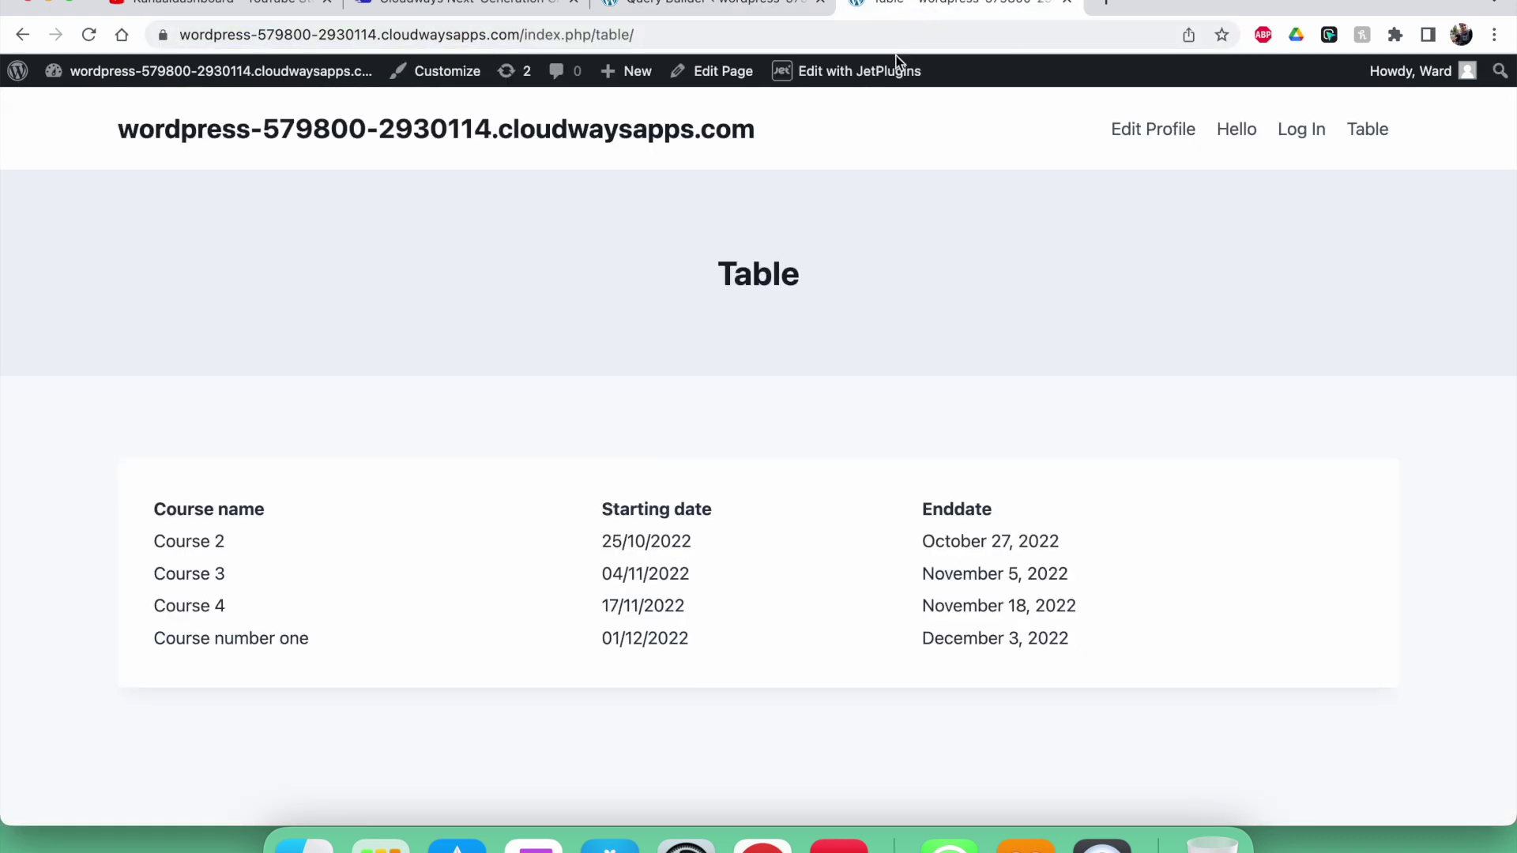
drag(602, 535, 653, 541)
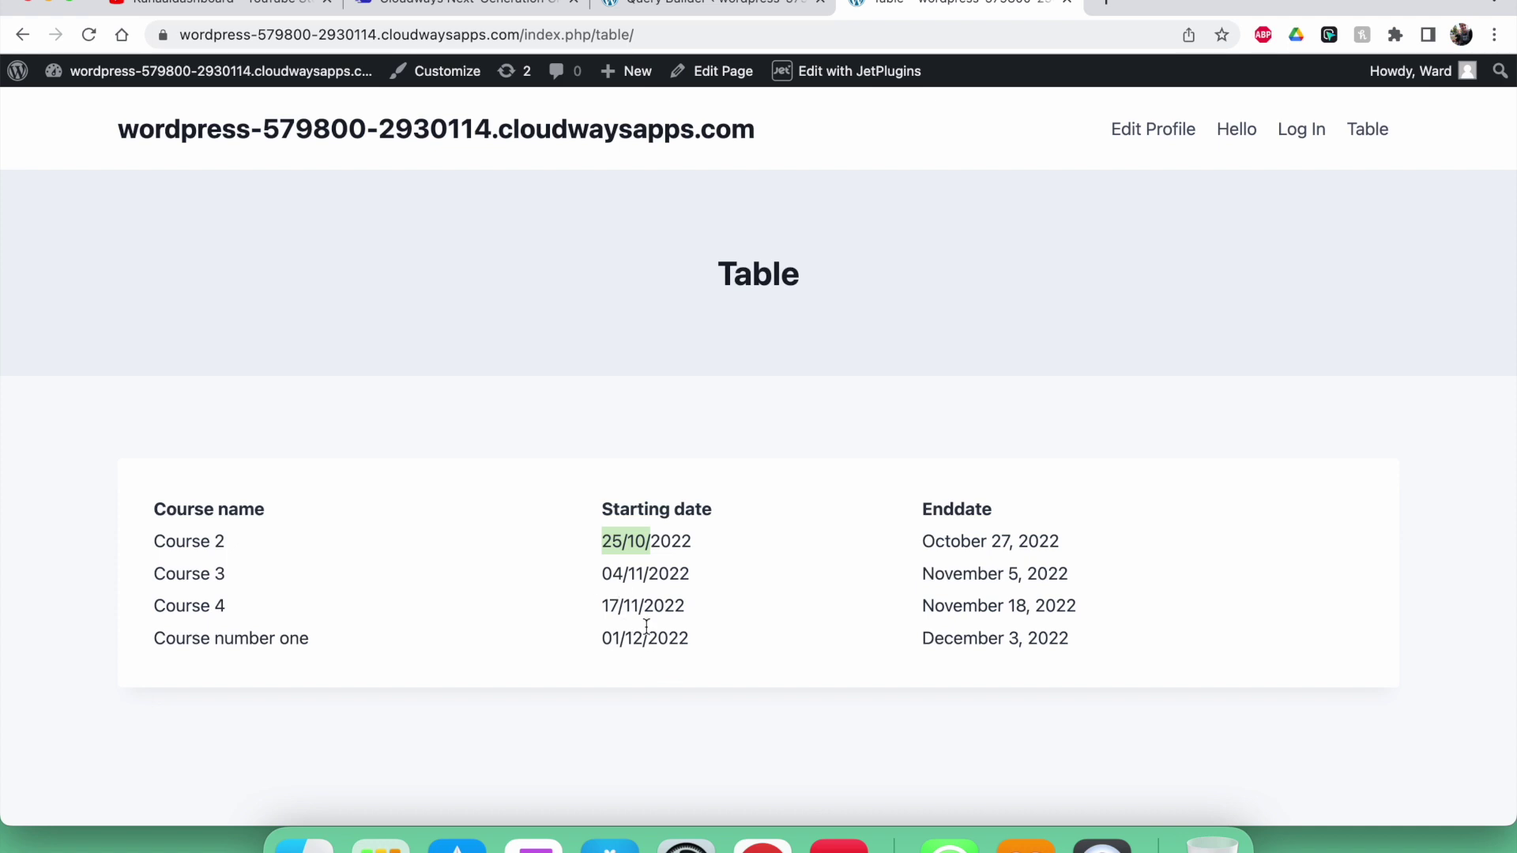
click(616, 632)
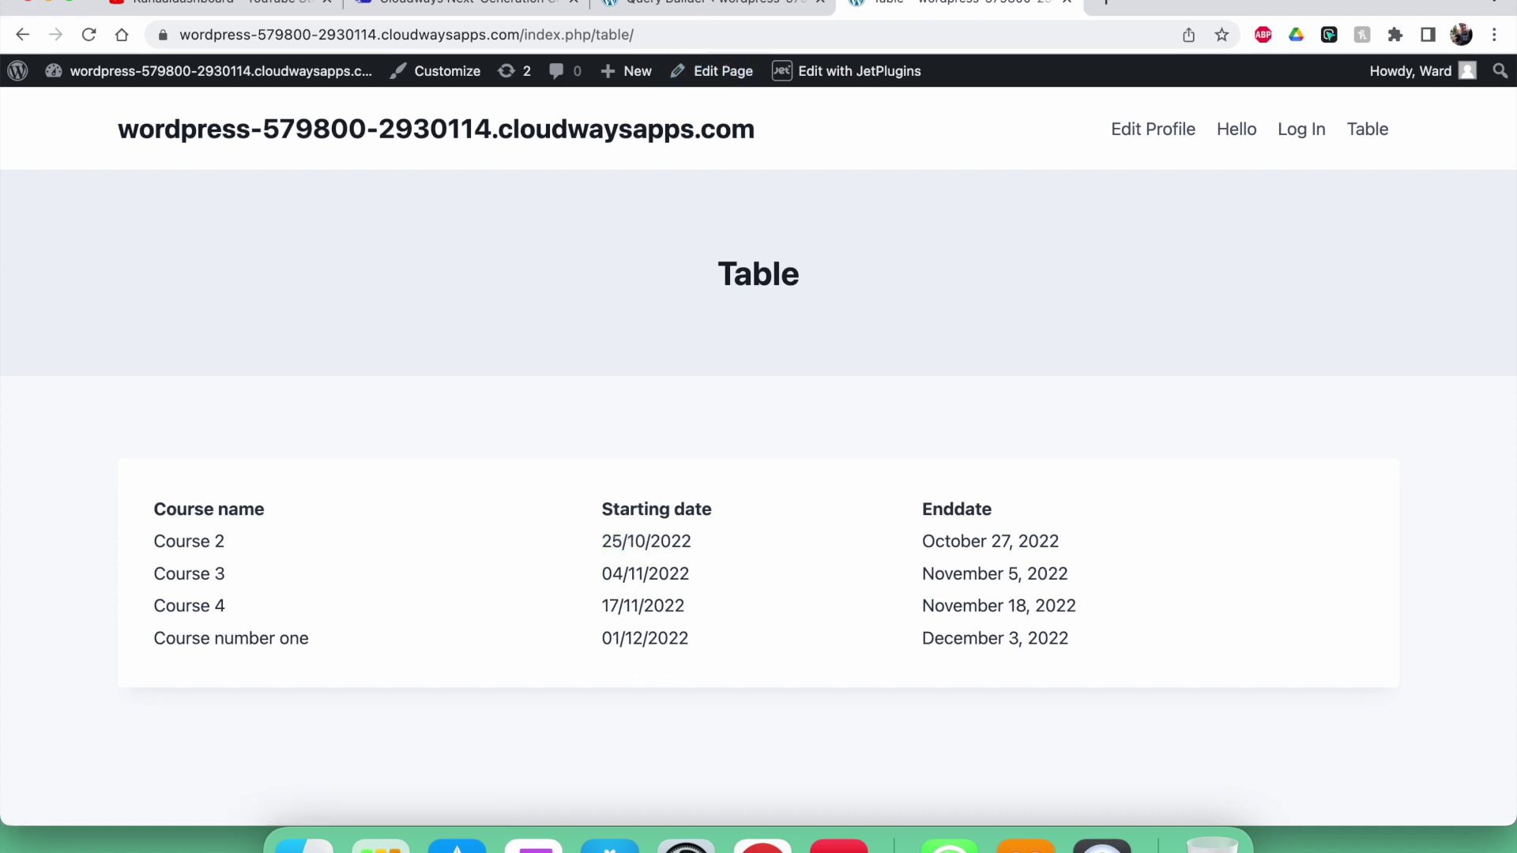
Back in the query editor, bring up the Starting date clause's Compare operator list.
click(719, 4)
scroll(761, 544, down, 7)
click(770, 508)
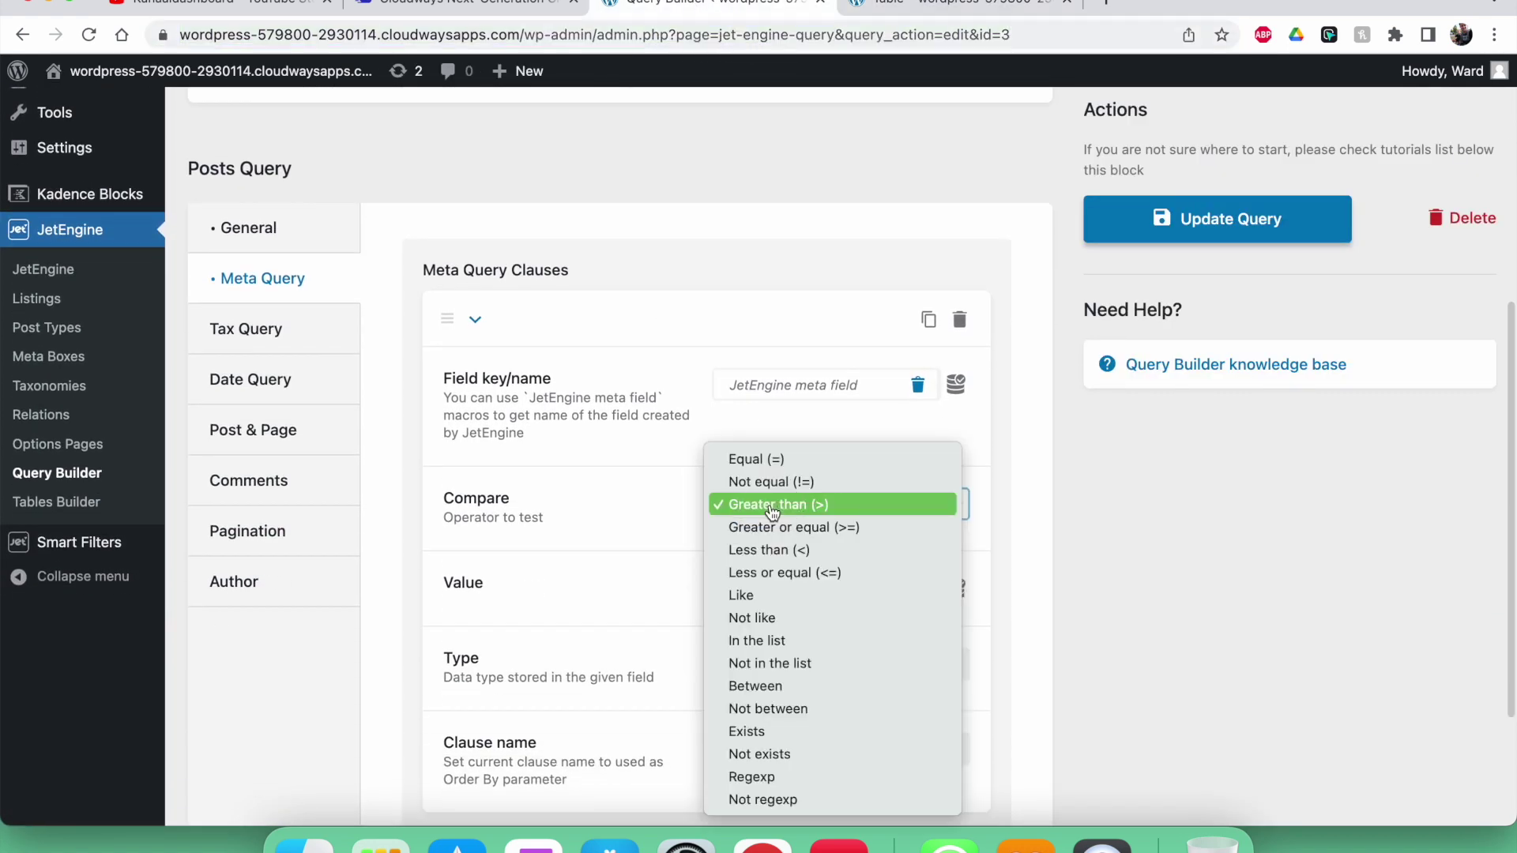
Set Compare to 'Greater or equal (>=)', save, and confirm Course 5 appears in the preview.
click(779, 526)
click(1140, 240)
scroll(969, 295, up, 6)
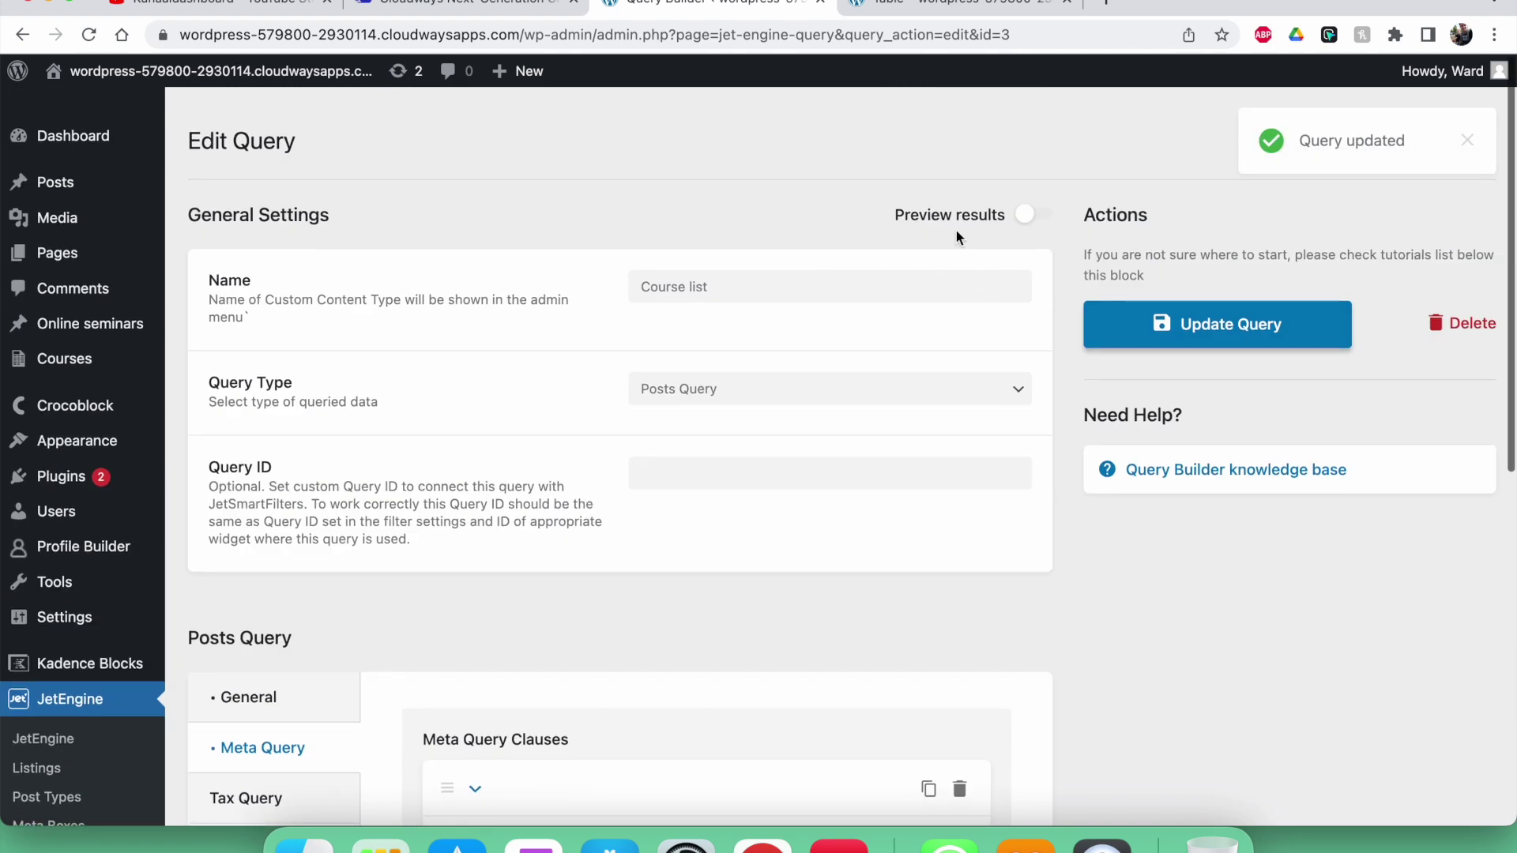
click(1034, 196)
drag(1325, 628, 1382, 630)
click(1027, 197)
click(1157, 298)
Reload the Table page and check Course 5's starting date is now listed among all five courses.
click(909, 7)
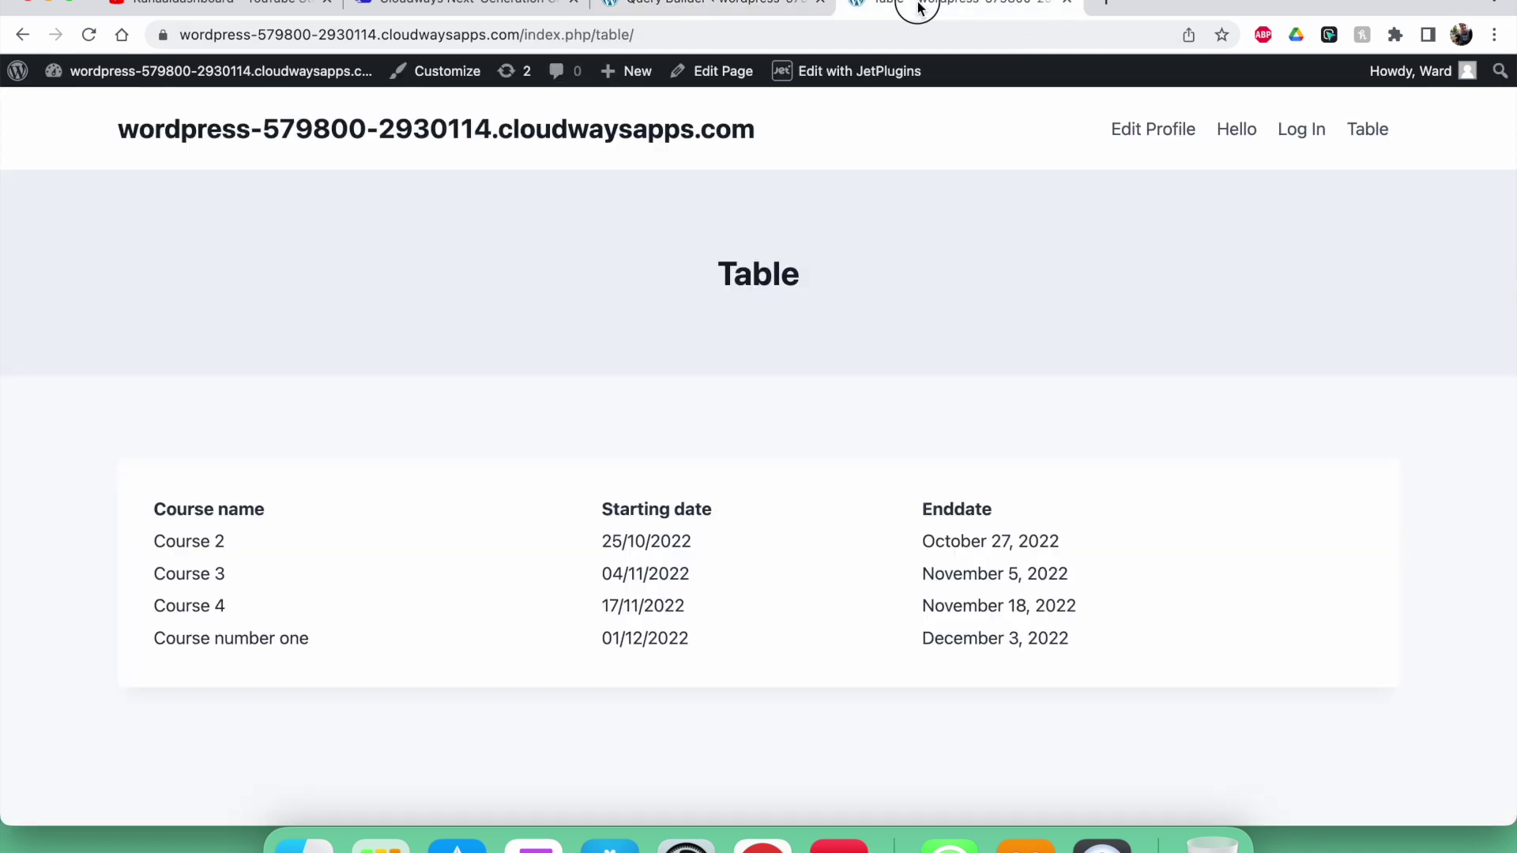
click(84, 46)
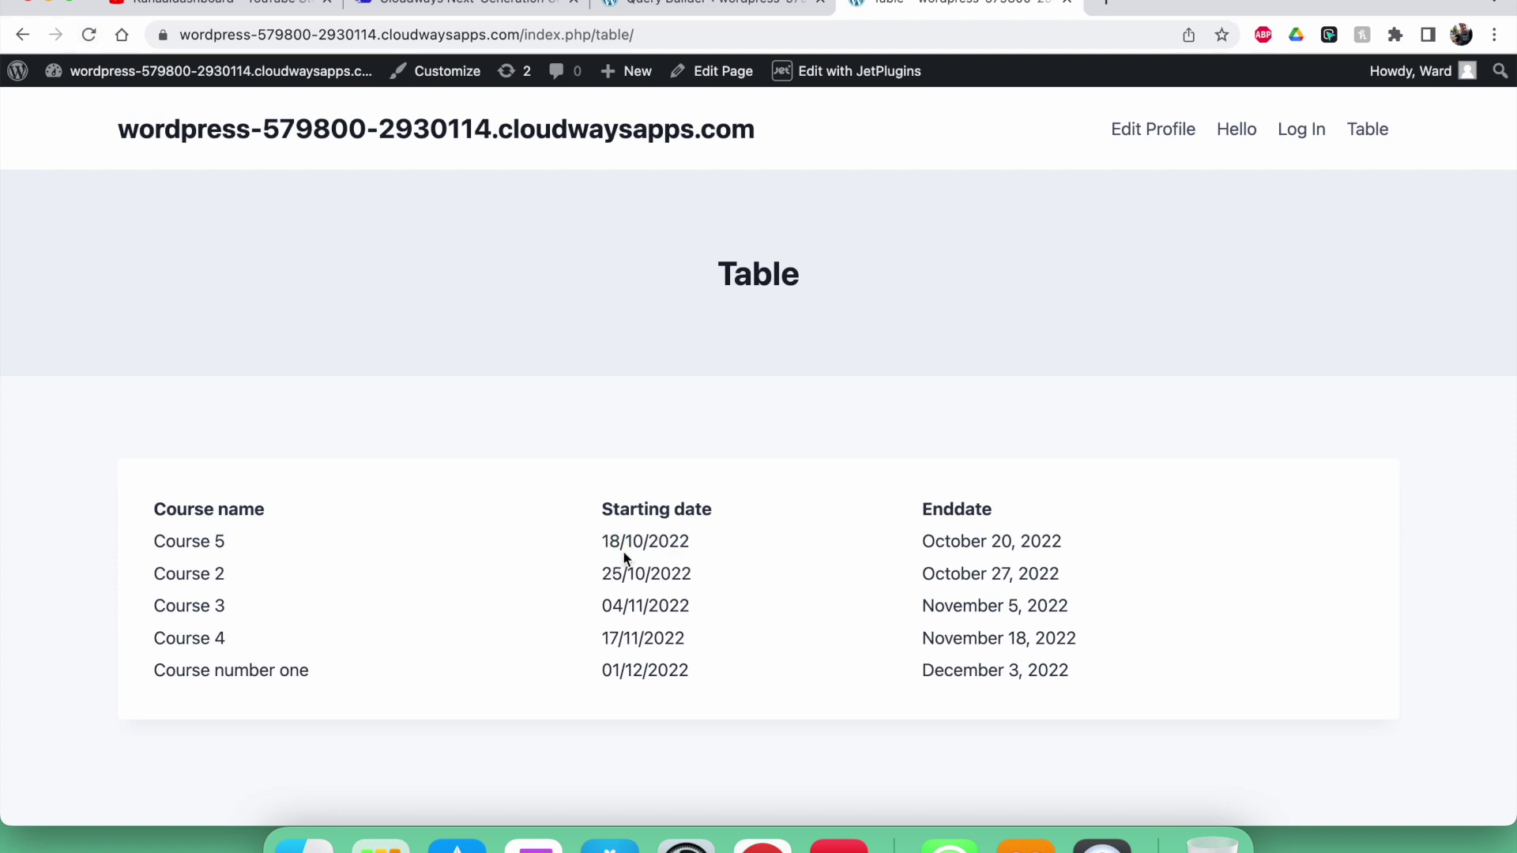
click(654, 6)
scroll(731, 603, down, 5)
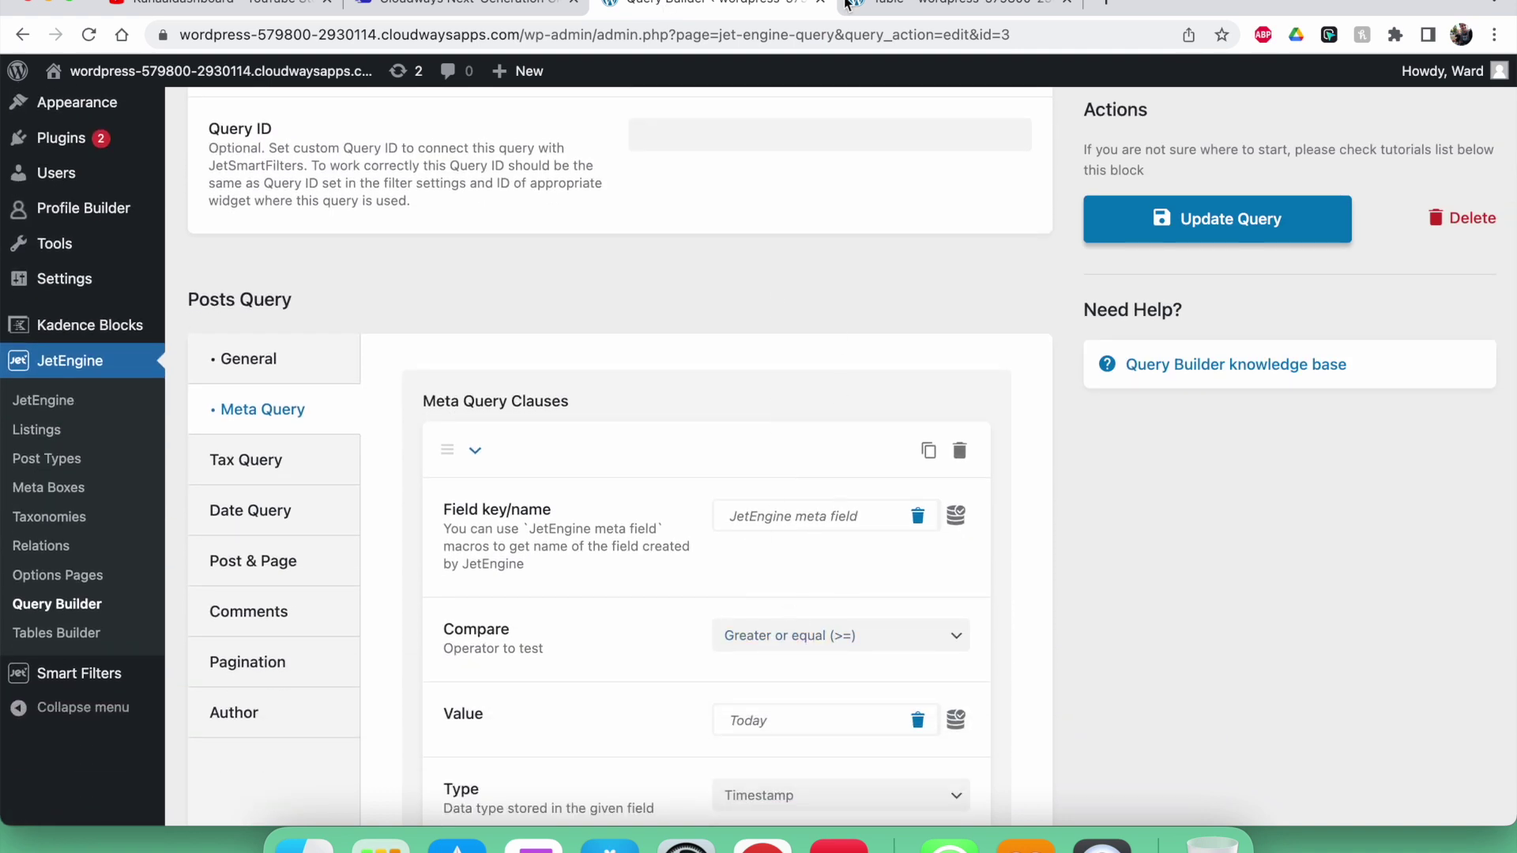
click(893, 6)
click(598, 543)
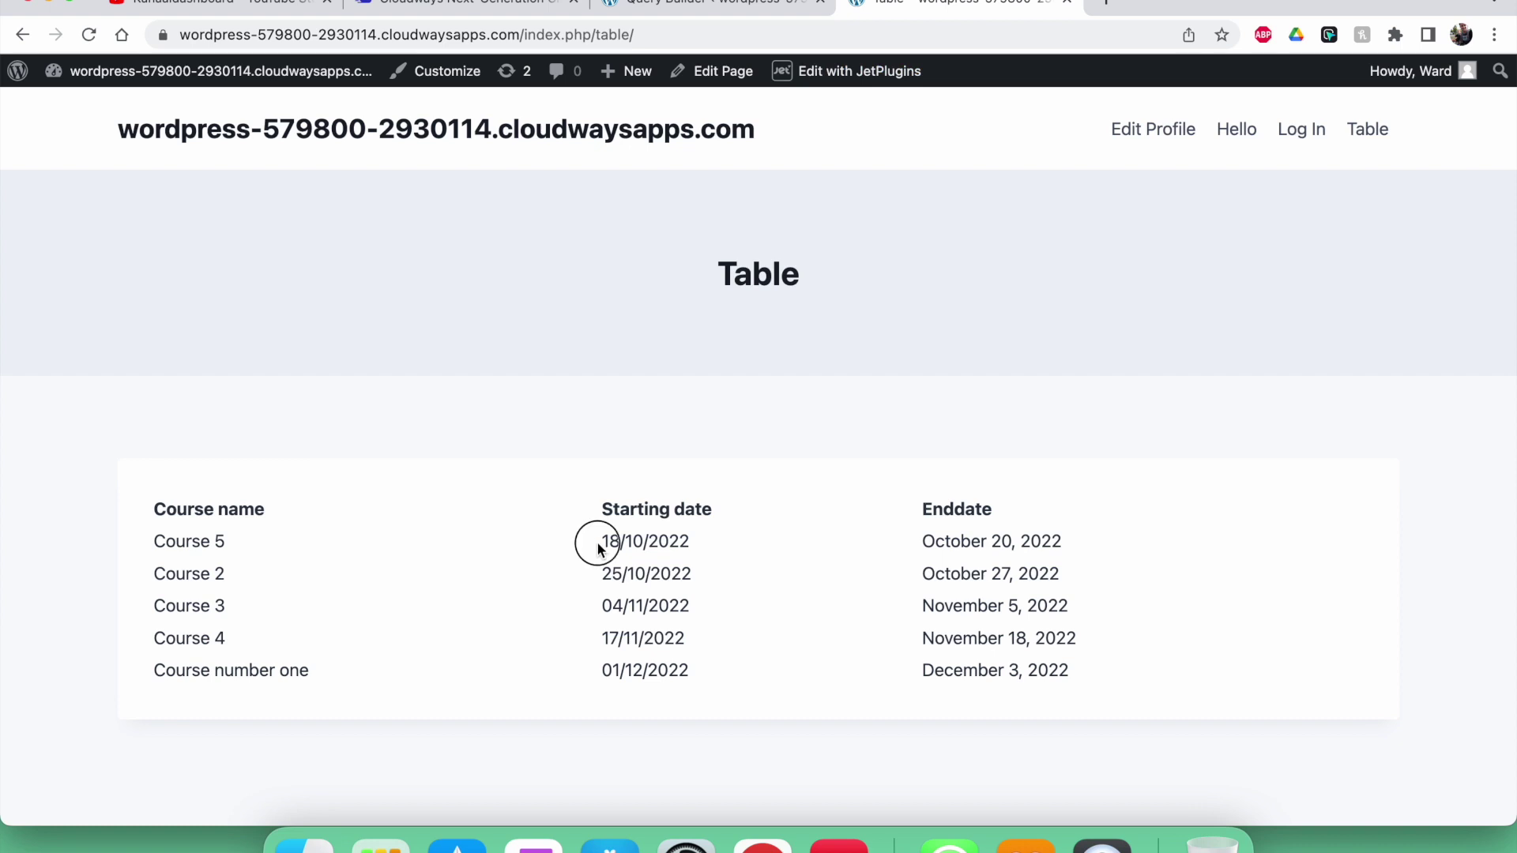
click(780, 511)
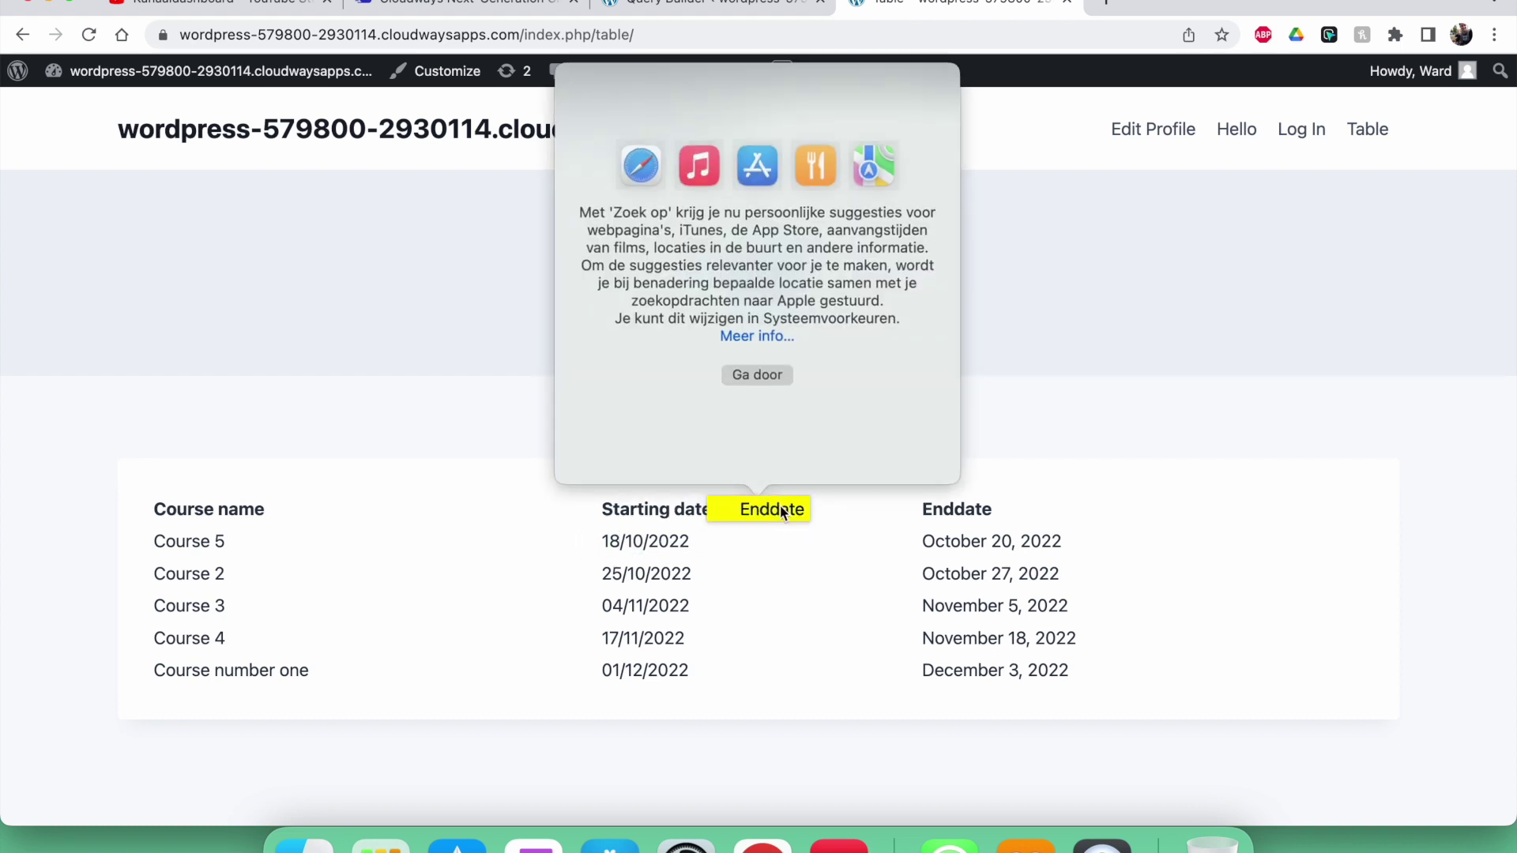
click(495, 537)
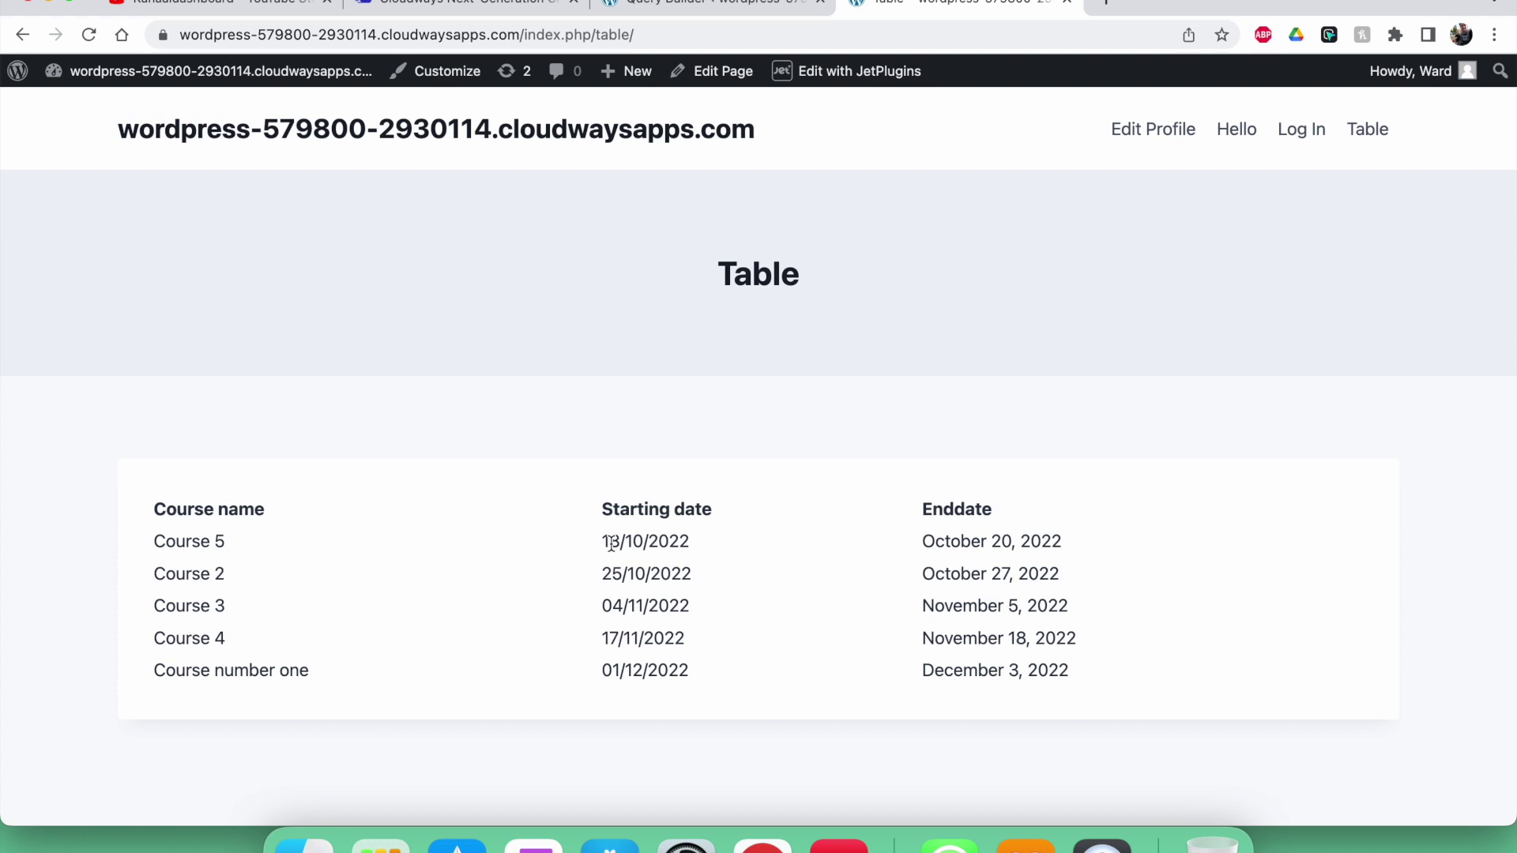
click(686, 8)
scroll(713, 477, down, 4)
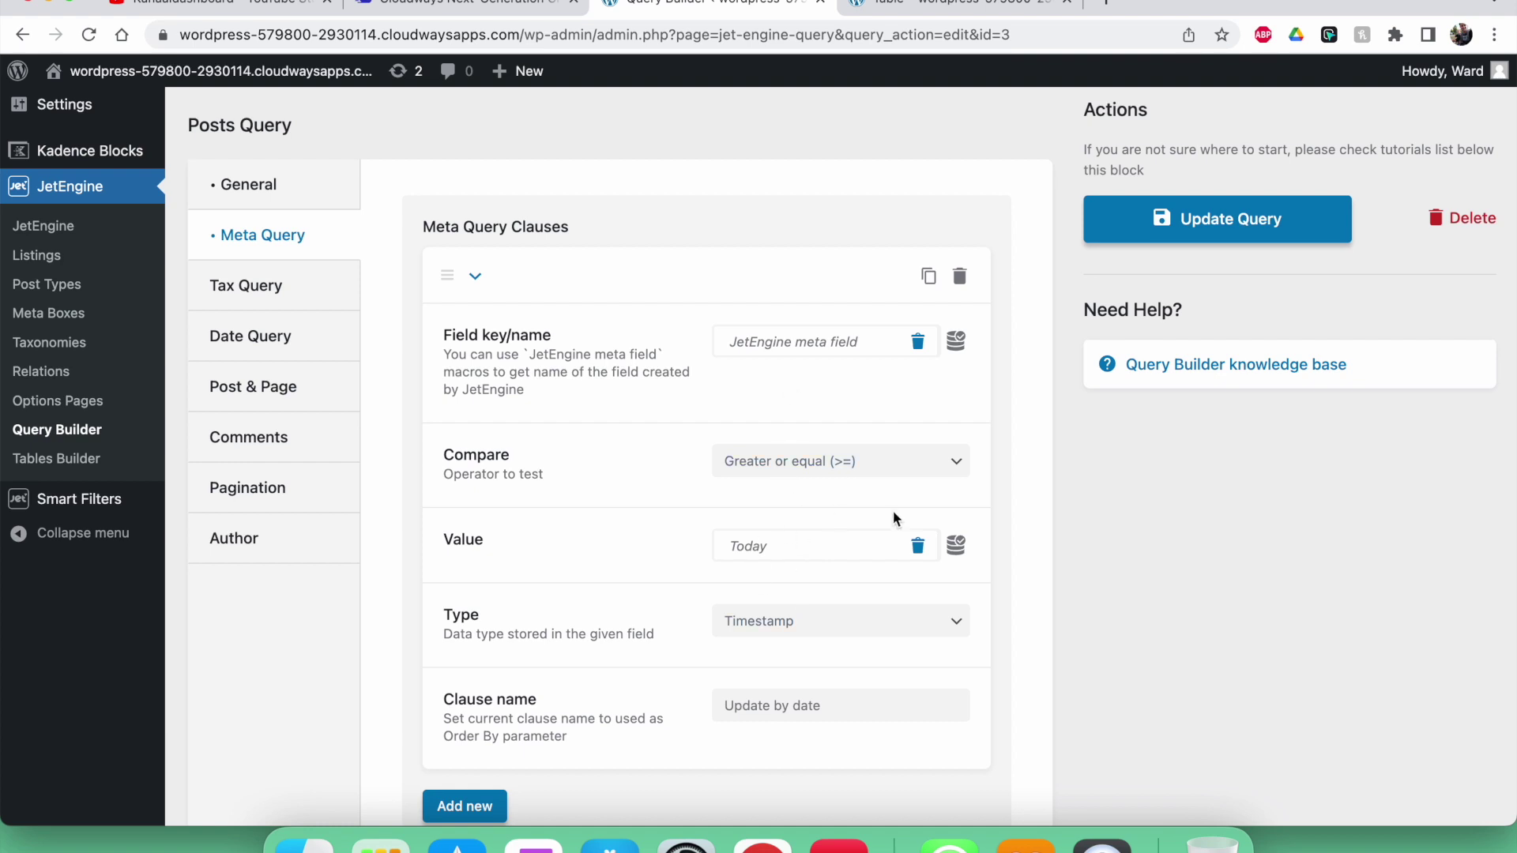
Verify the Starting date Compare operator still reads 'Greater or equal (>=)' and close the list unchanged.
click(869, 476)
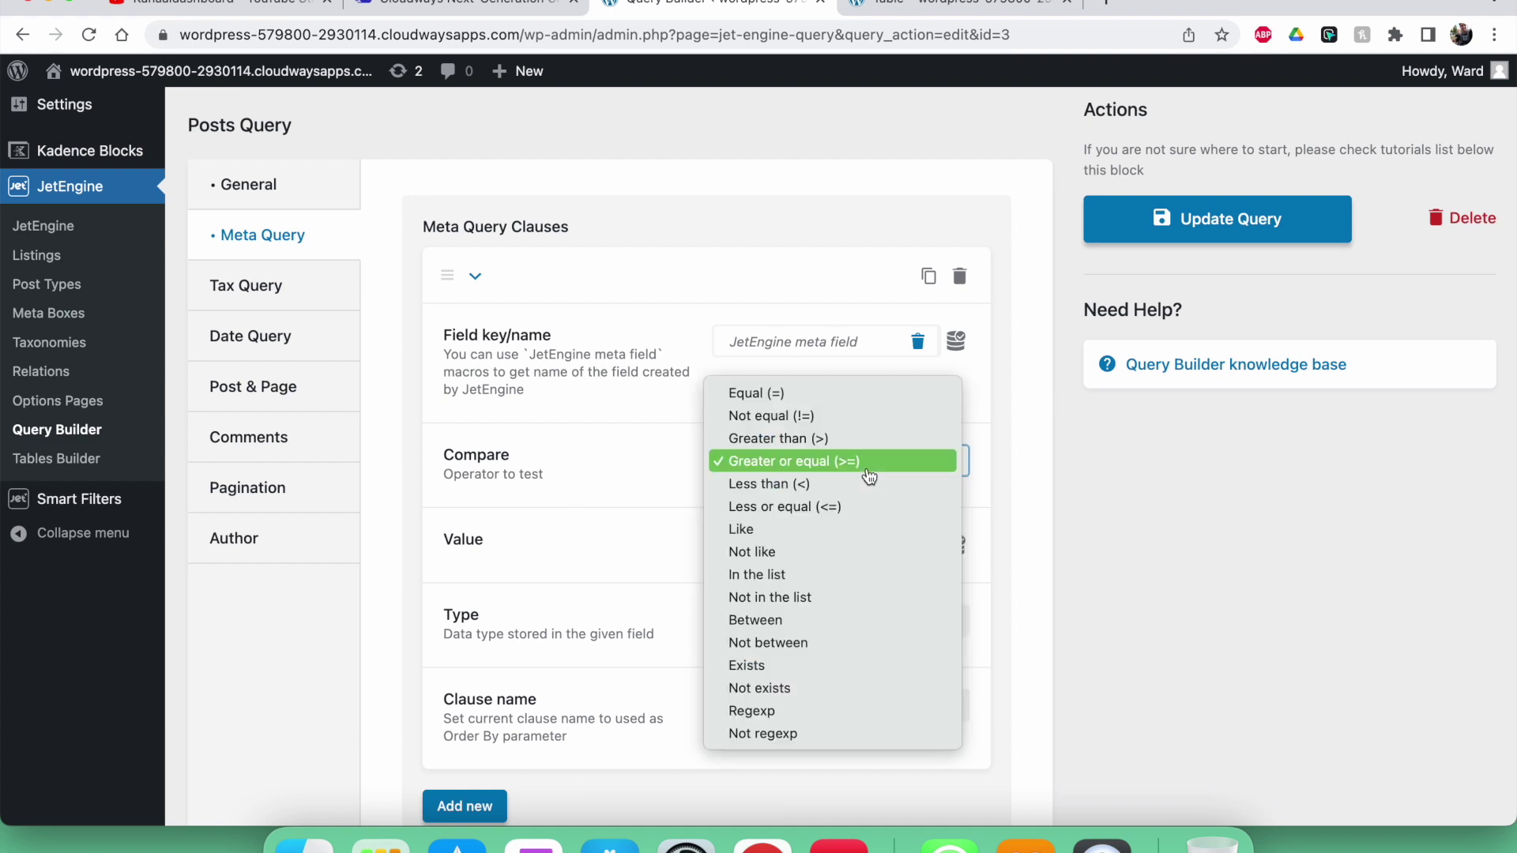
click(620, 468)
scroll(619, 474, down, 3)
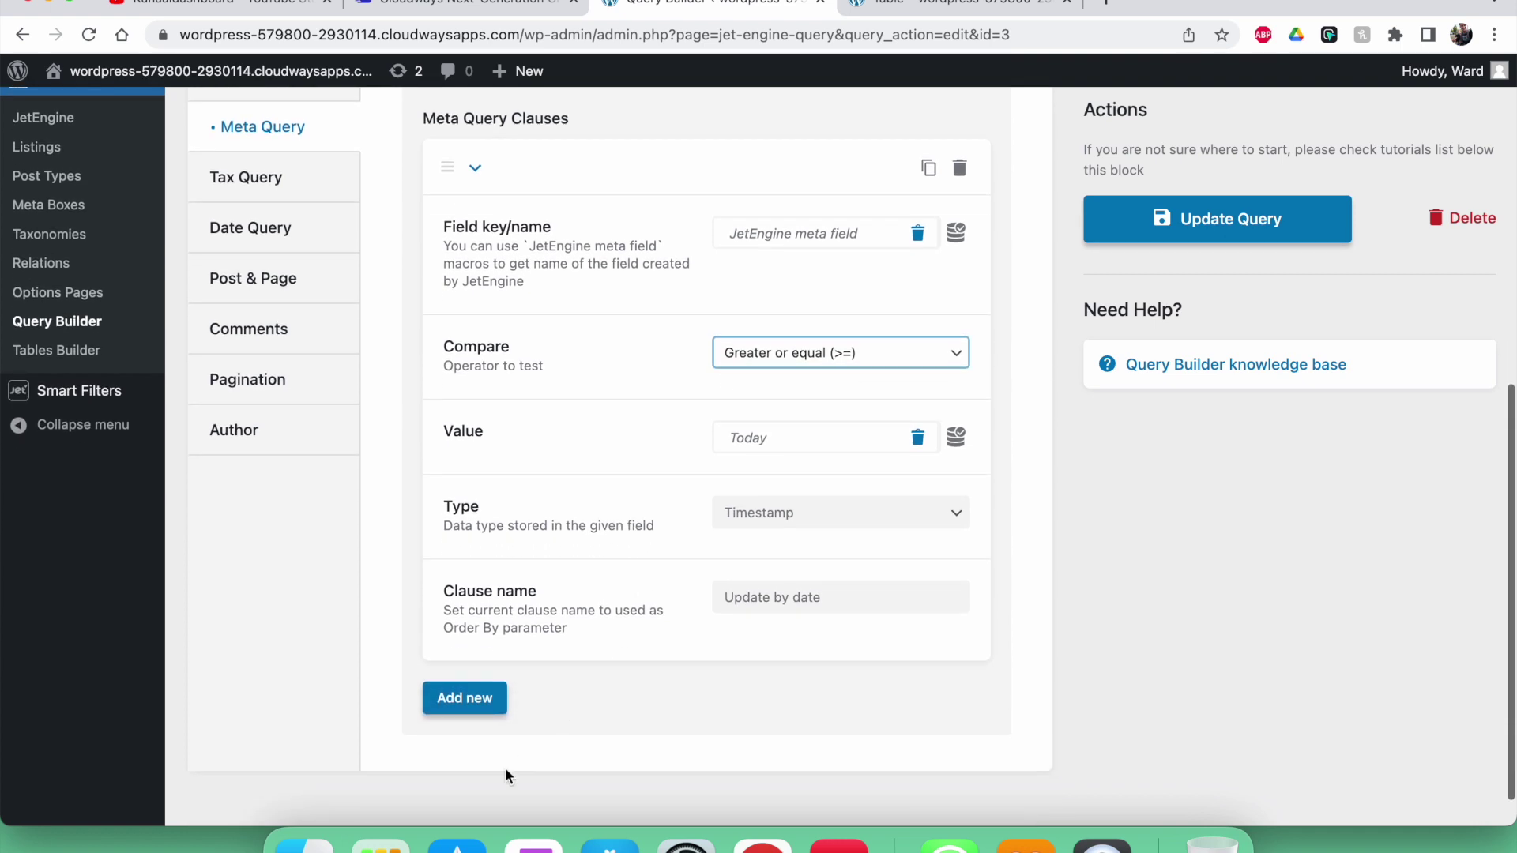
scroll(884, 403, up, 10)
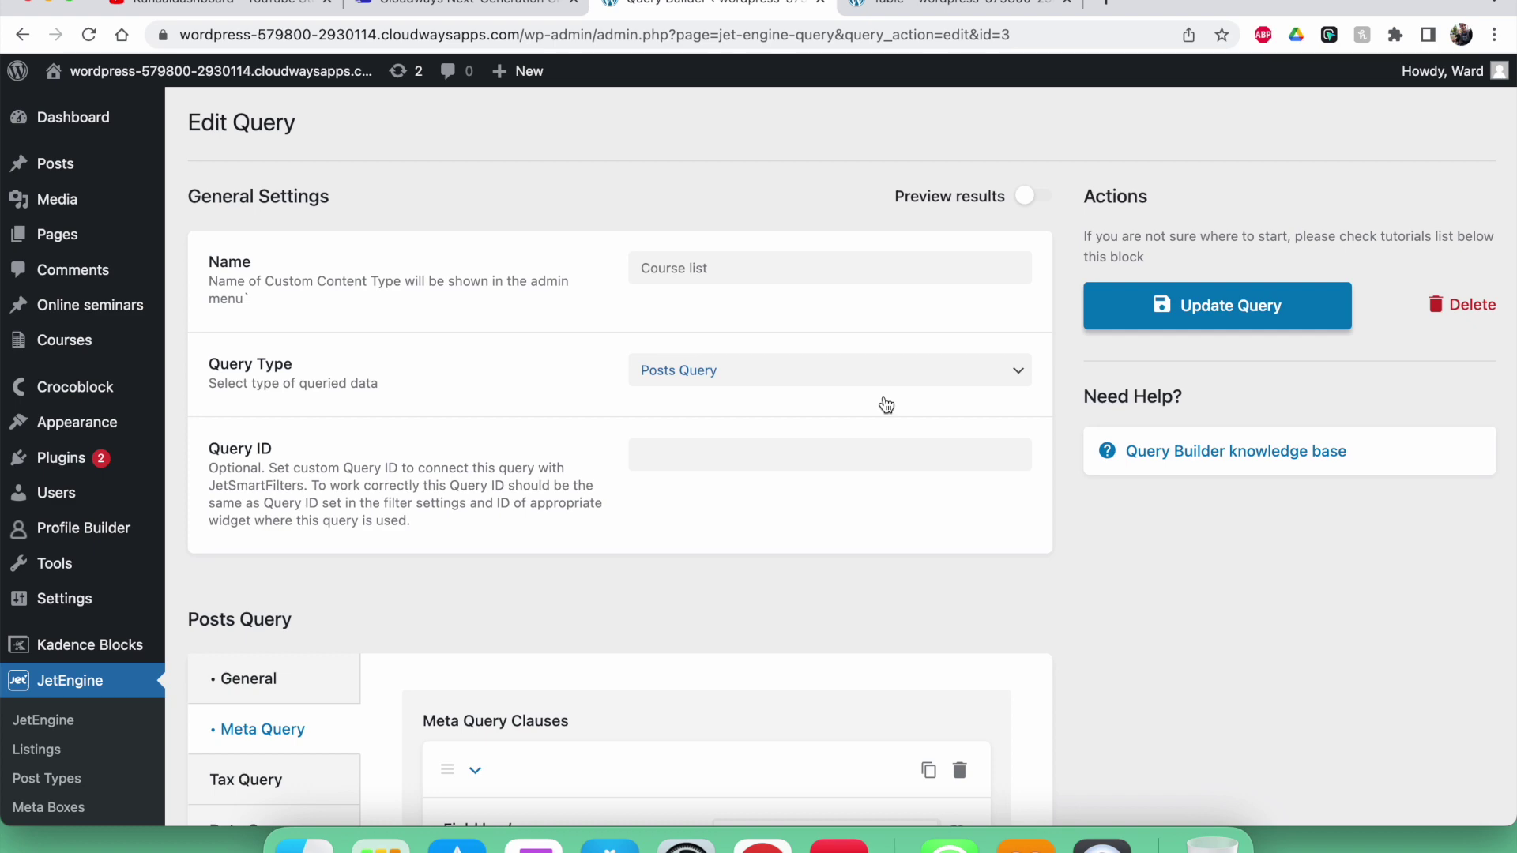
scroll(650, 497, down, 5)
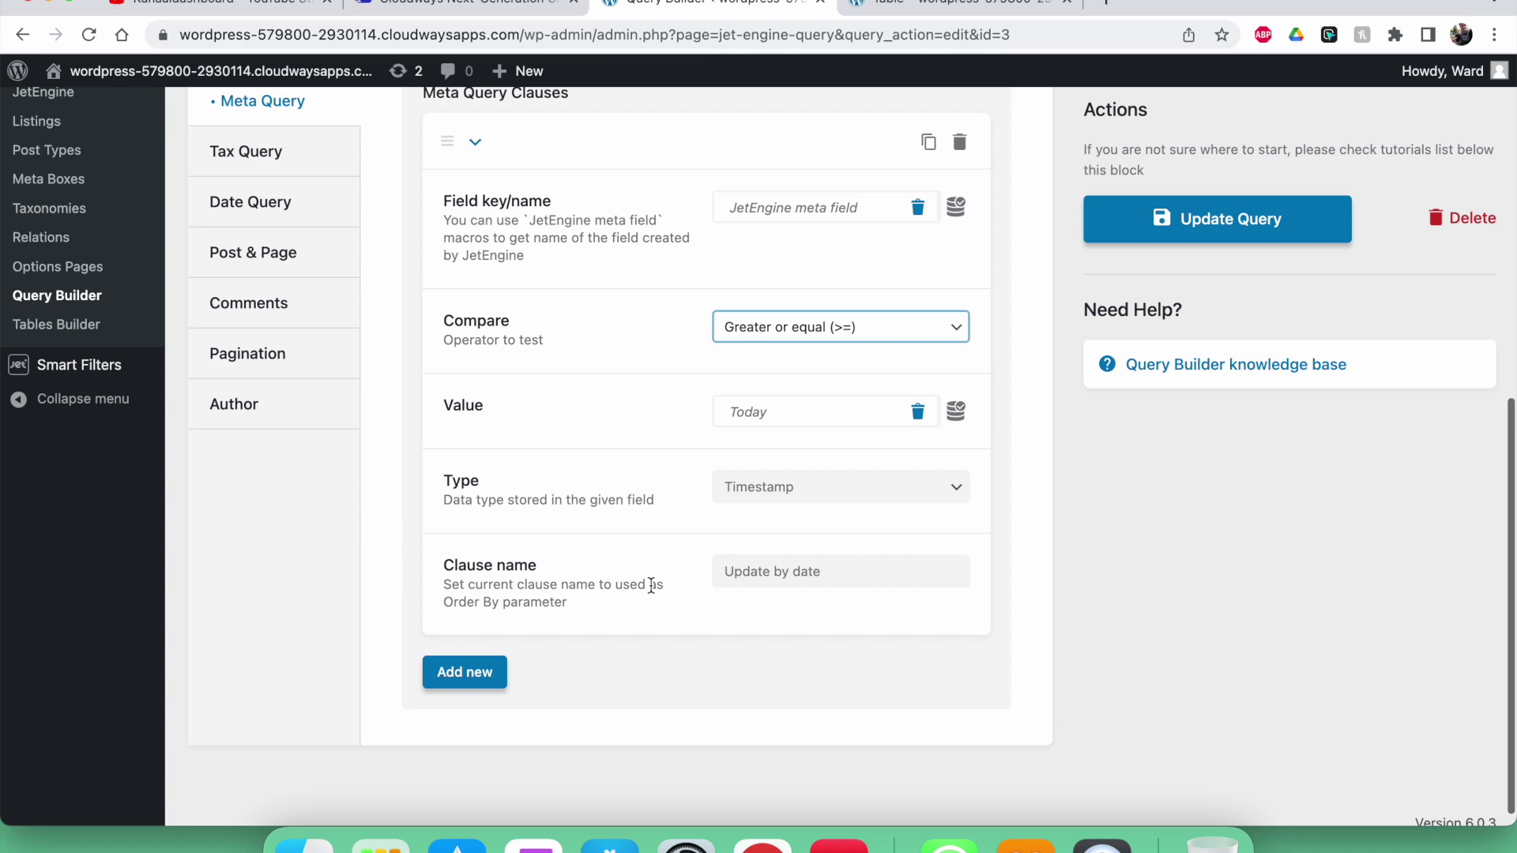
scroll(644, 553, up, 5)
scroll(638, 522, down, 1)
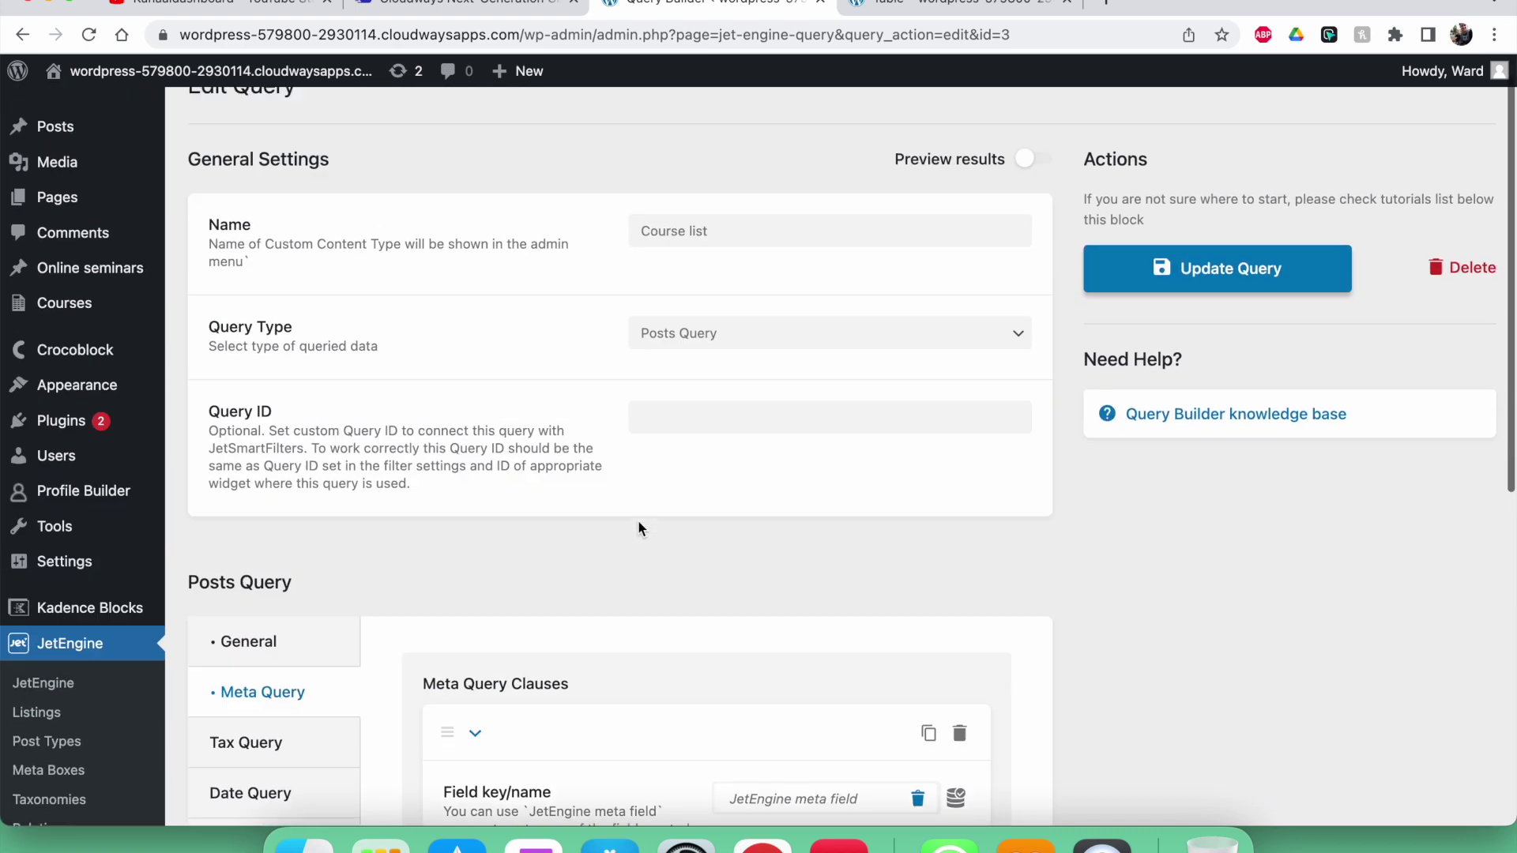
scroll(774, 411, up, 1)
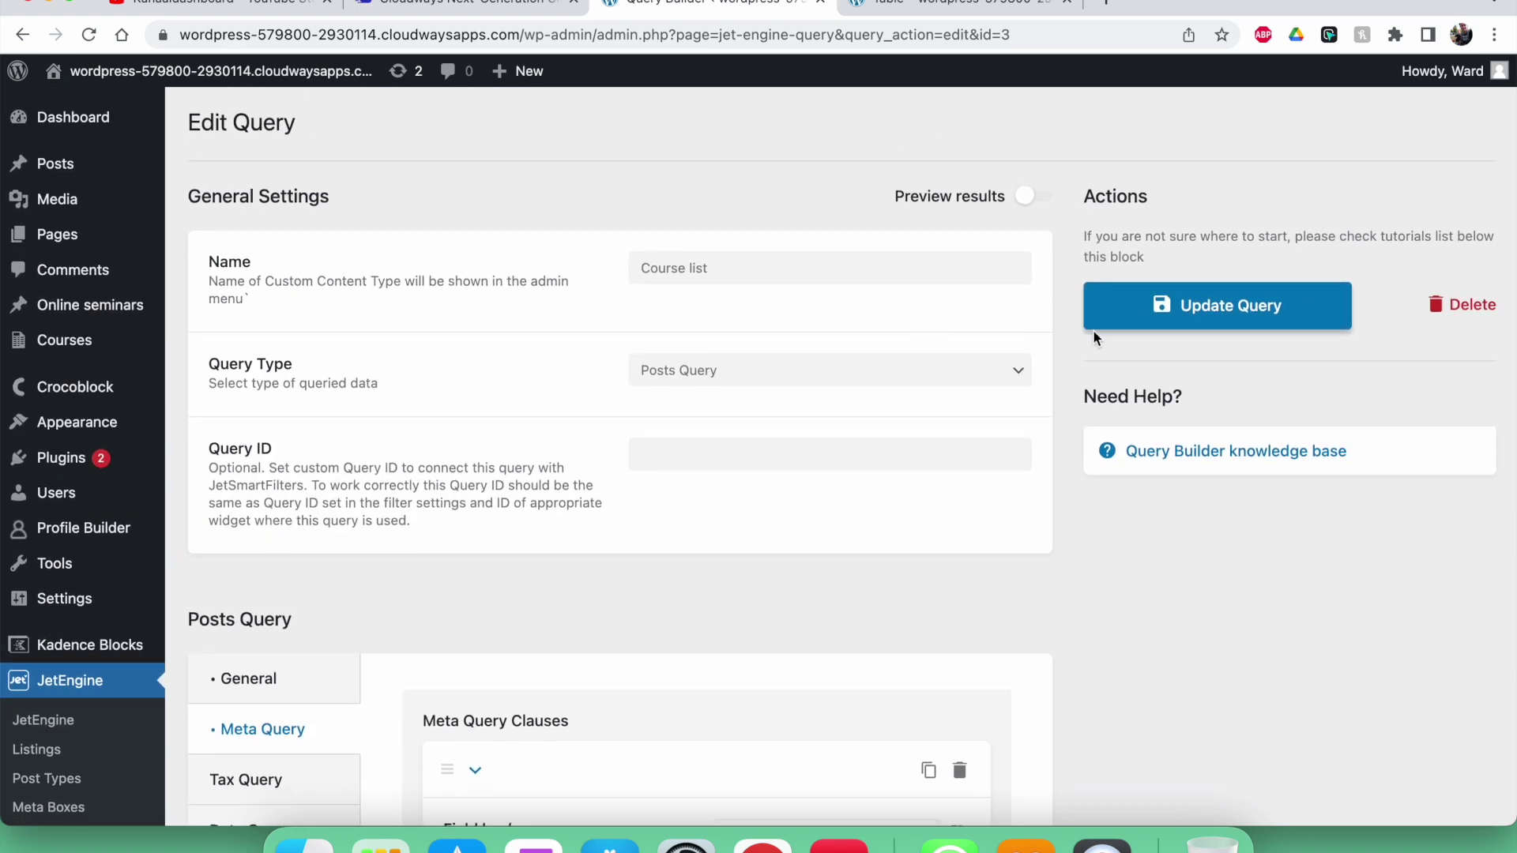